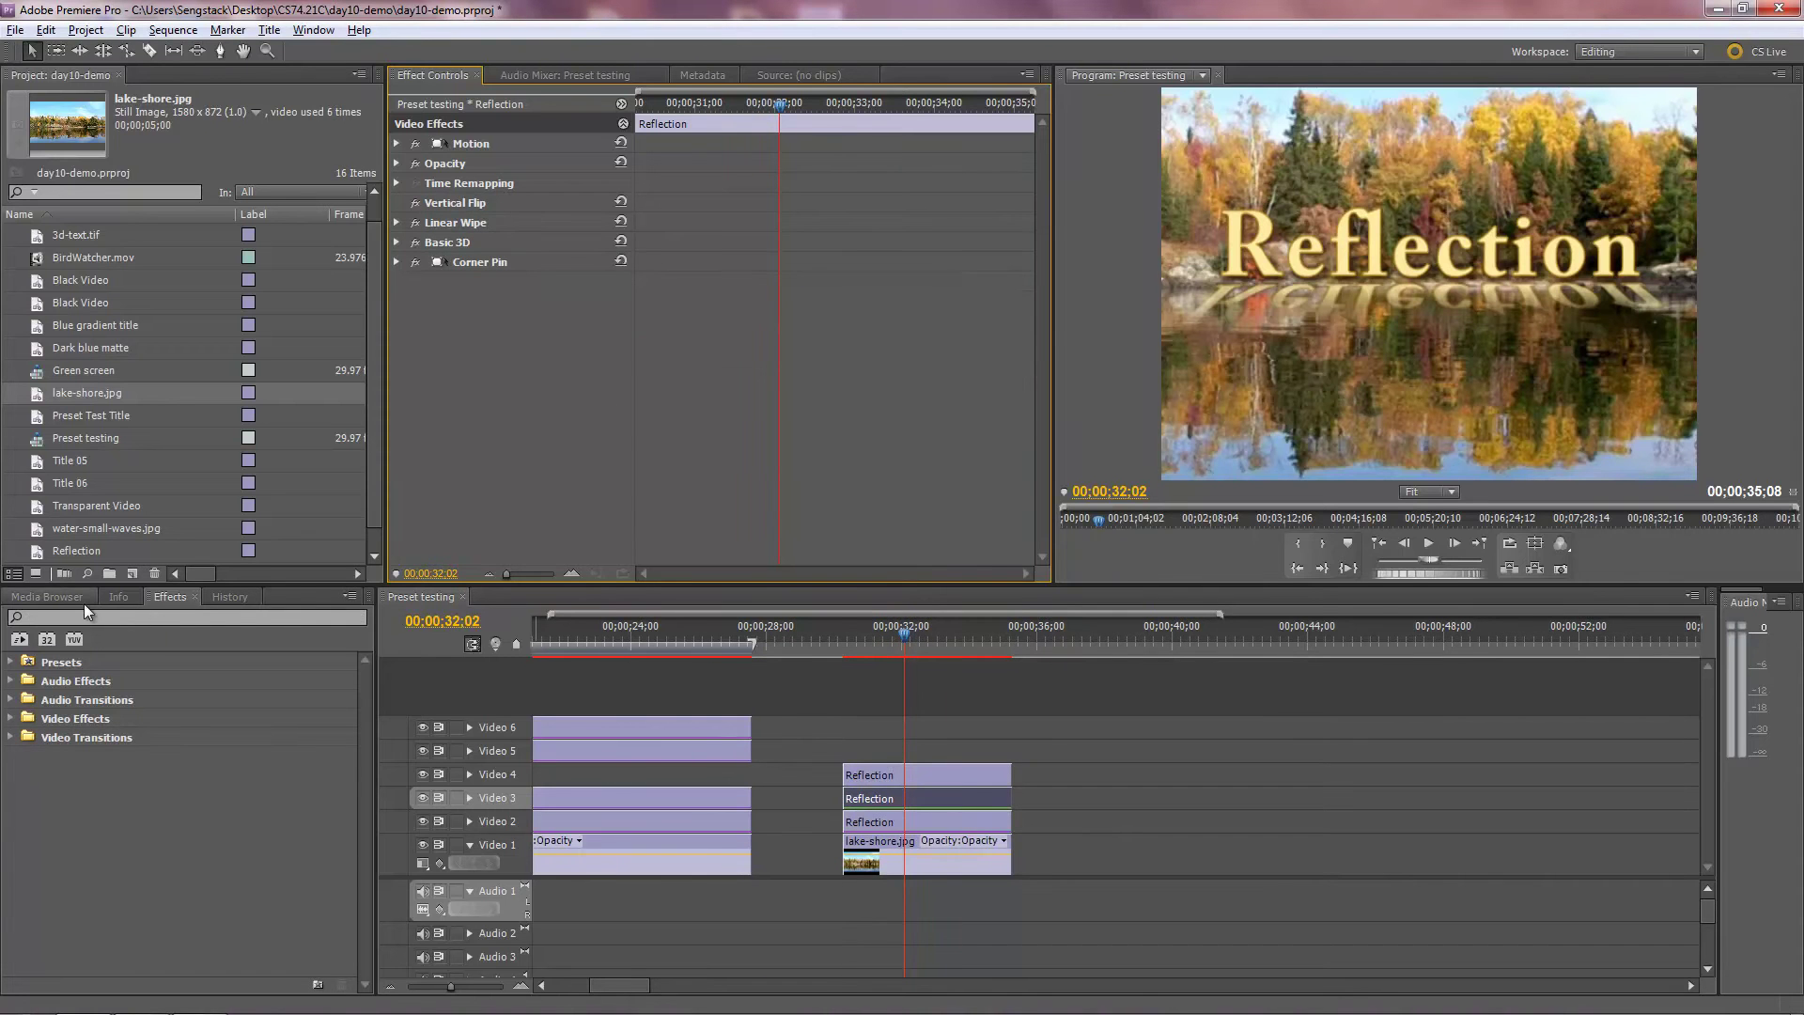
# Step: Search the effects for 'turb' and drop Turbulent Displace onto the Reflection title clip on Video 3
pyautogui.click(49, 616)
pyautogui.write('tru')
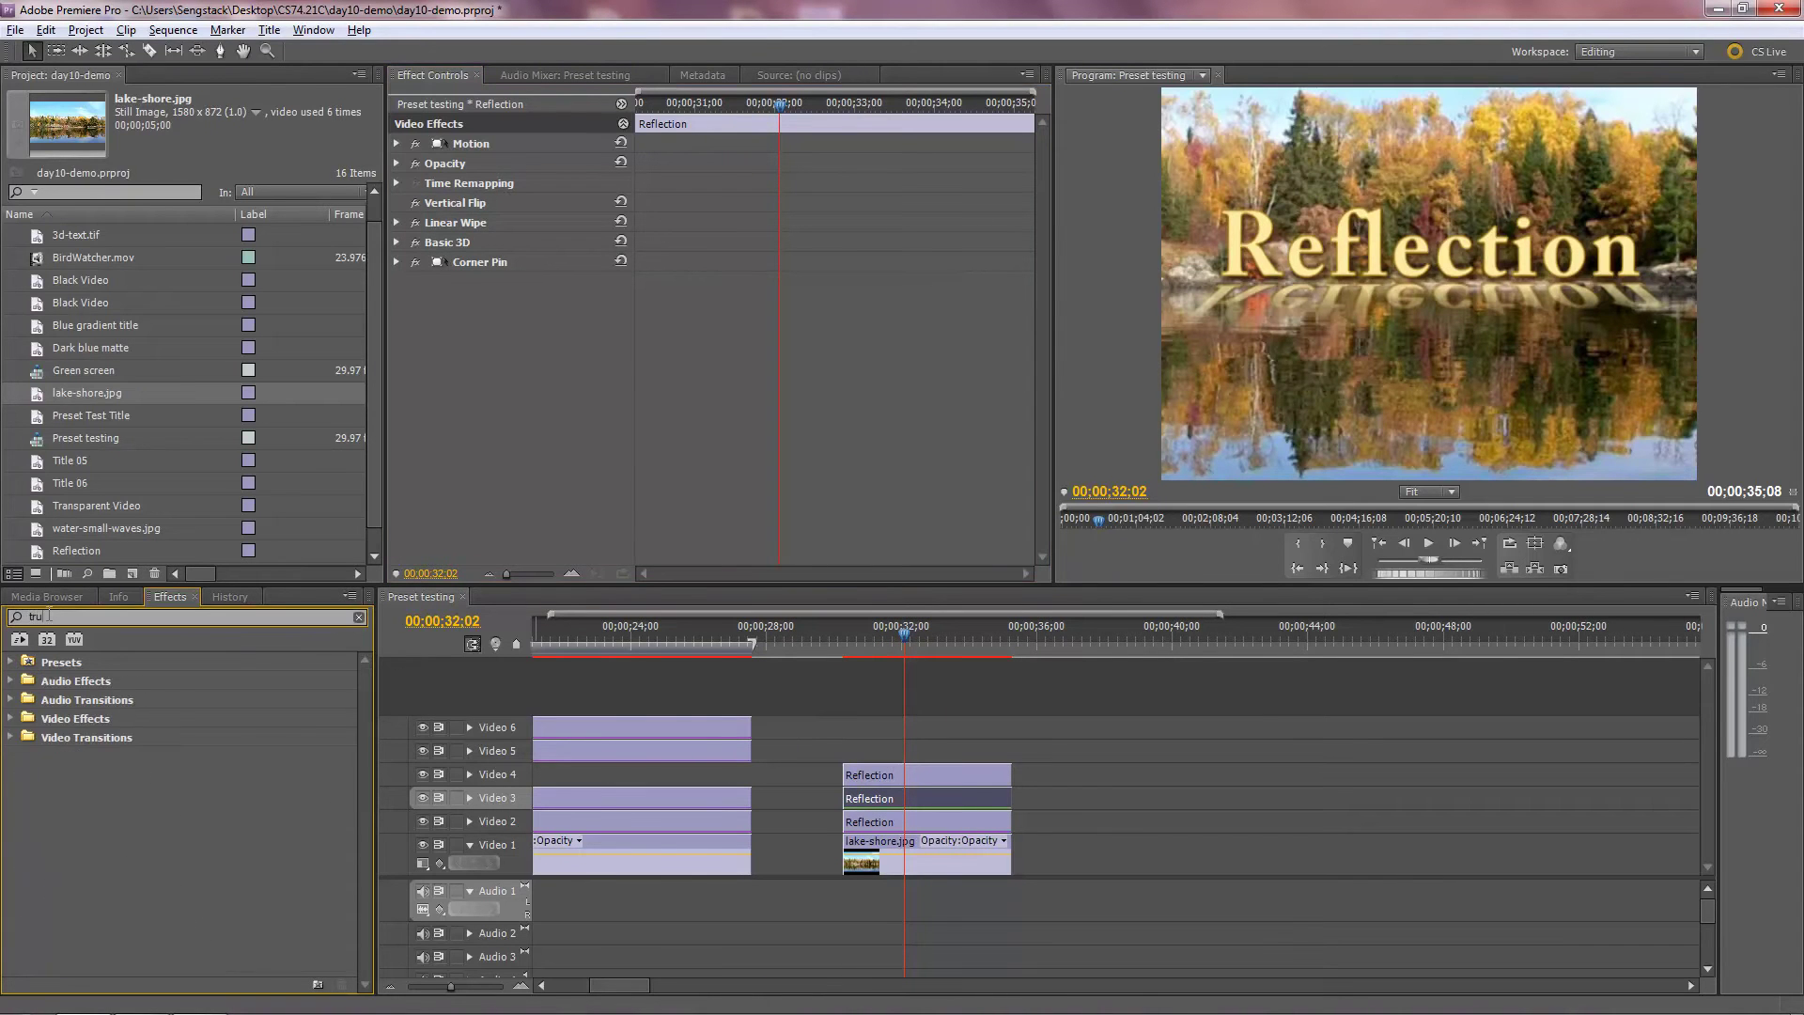
pyautogui.press('BackSpace')
pyautogui.press('BackSpace')
pyautogui.write('urb')
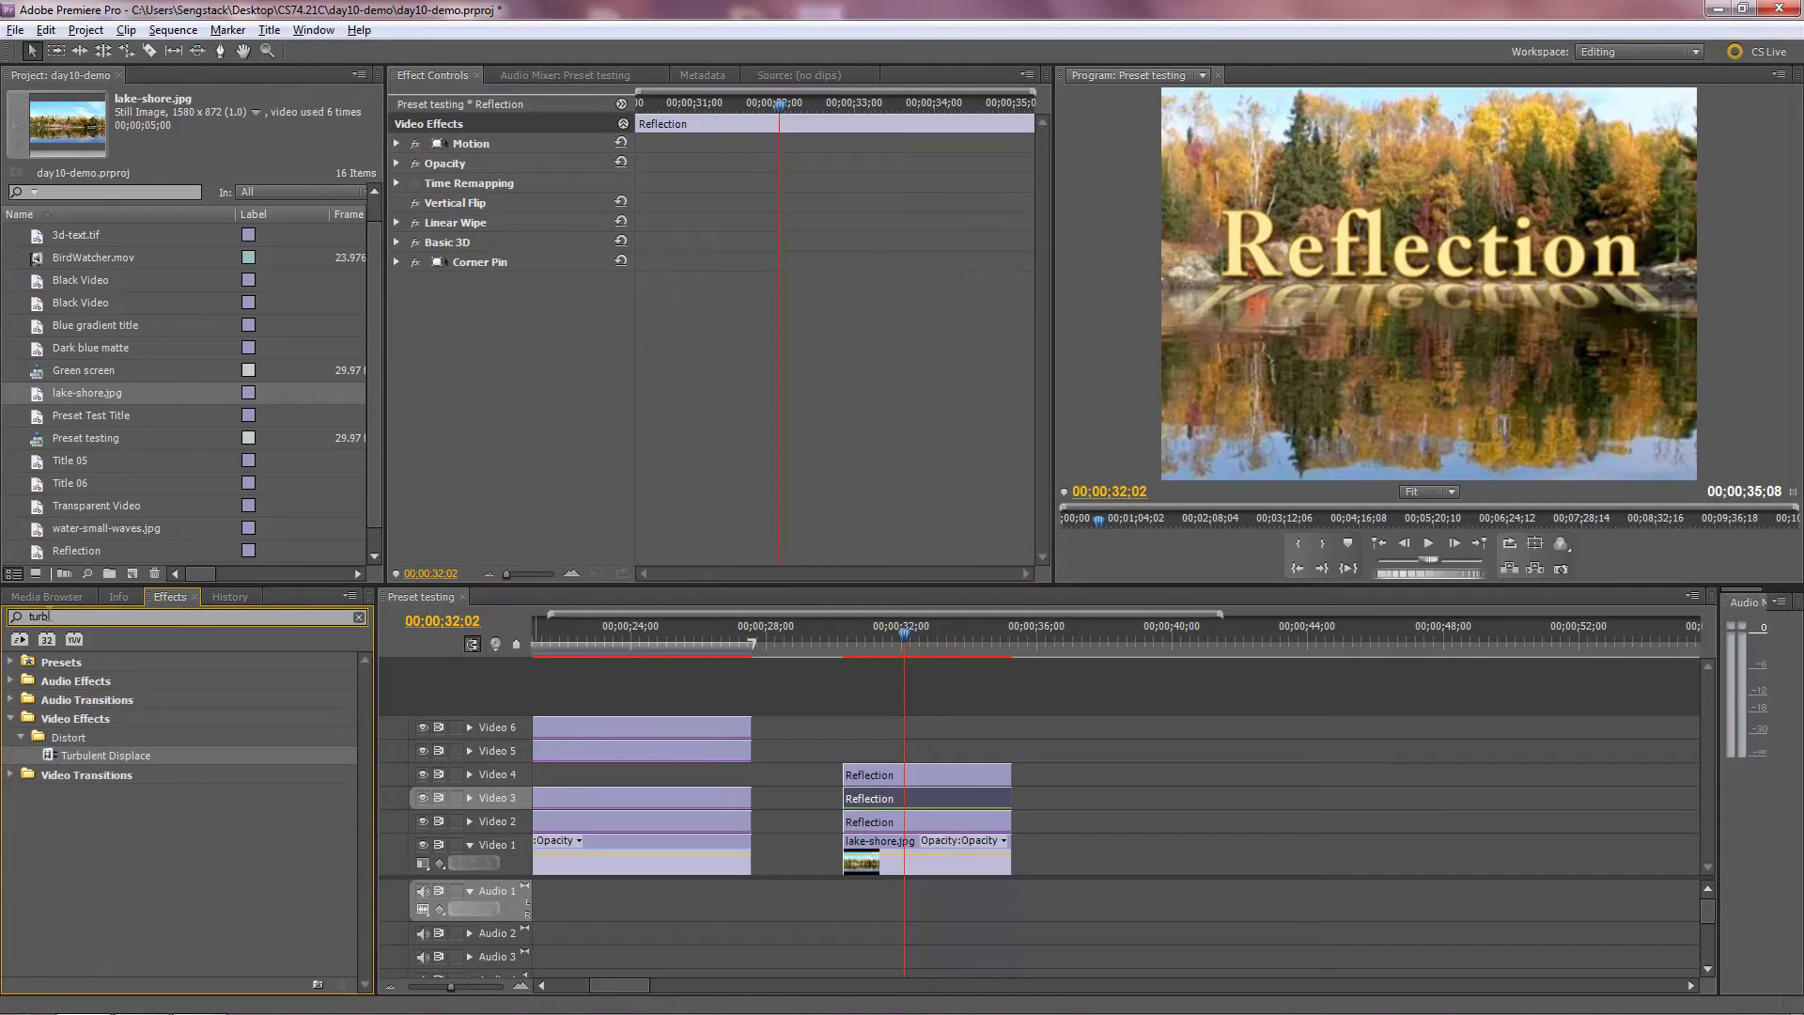
pyautogui.moveTo(49, 759); pyautogui.dragTo(908, 800)
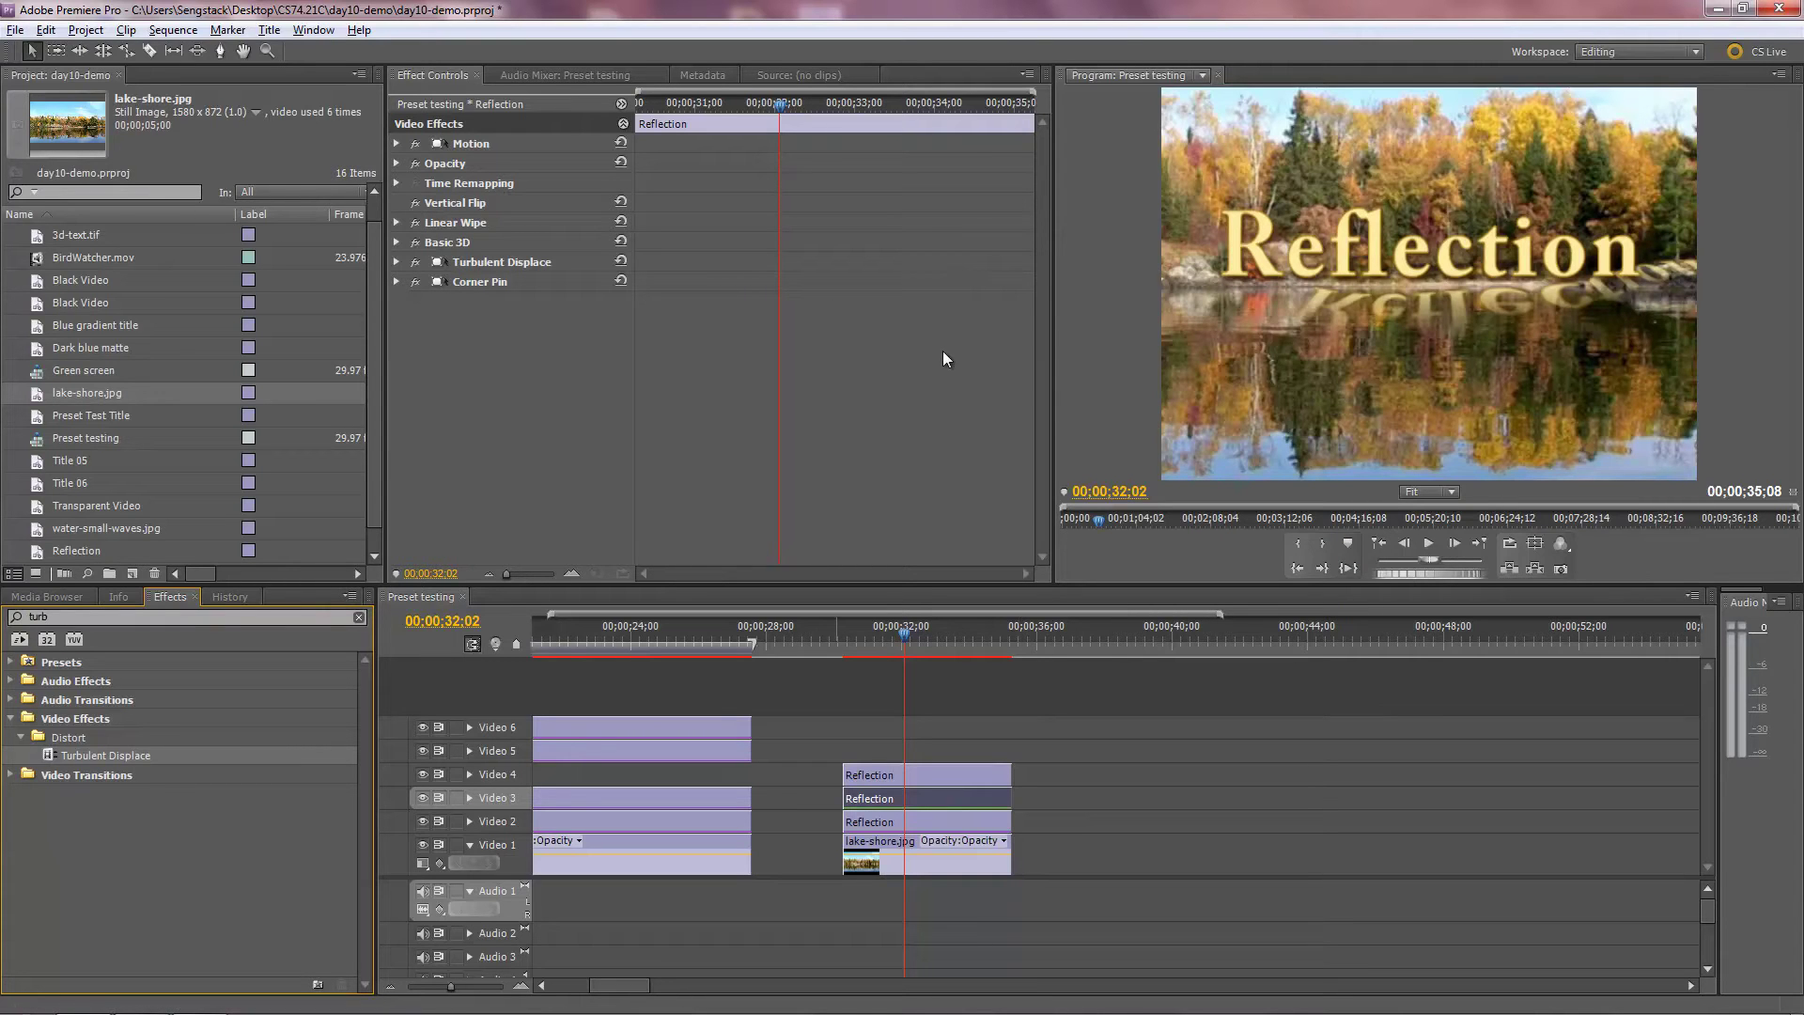
pyautogui.click(455, 144)
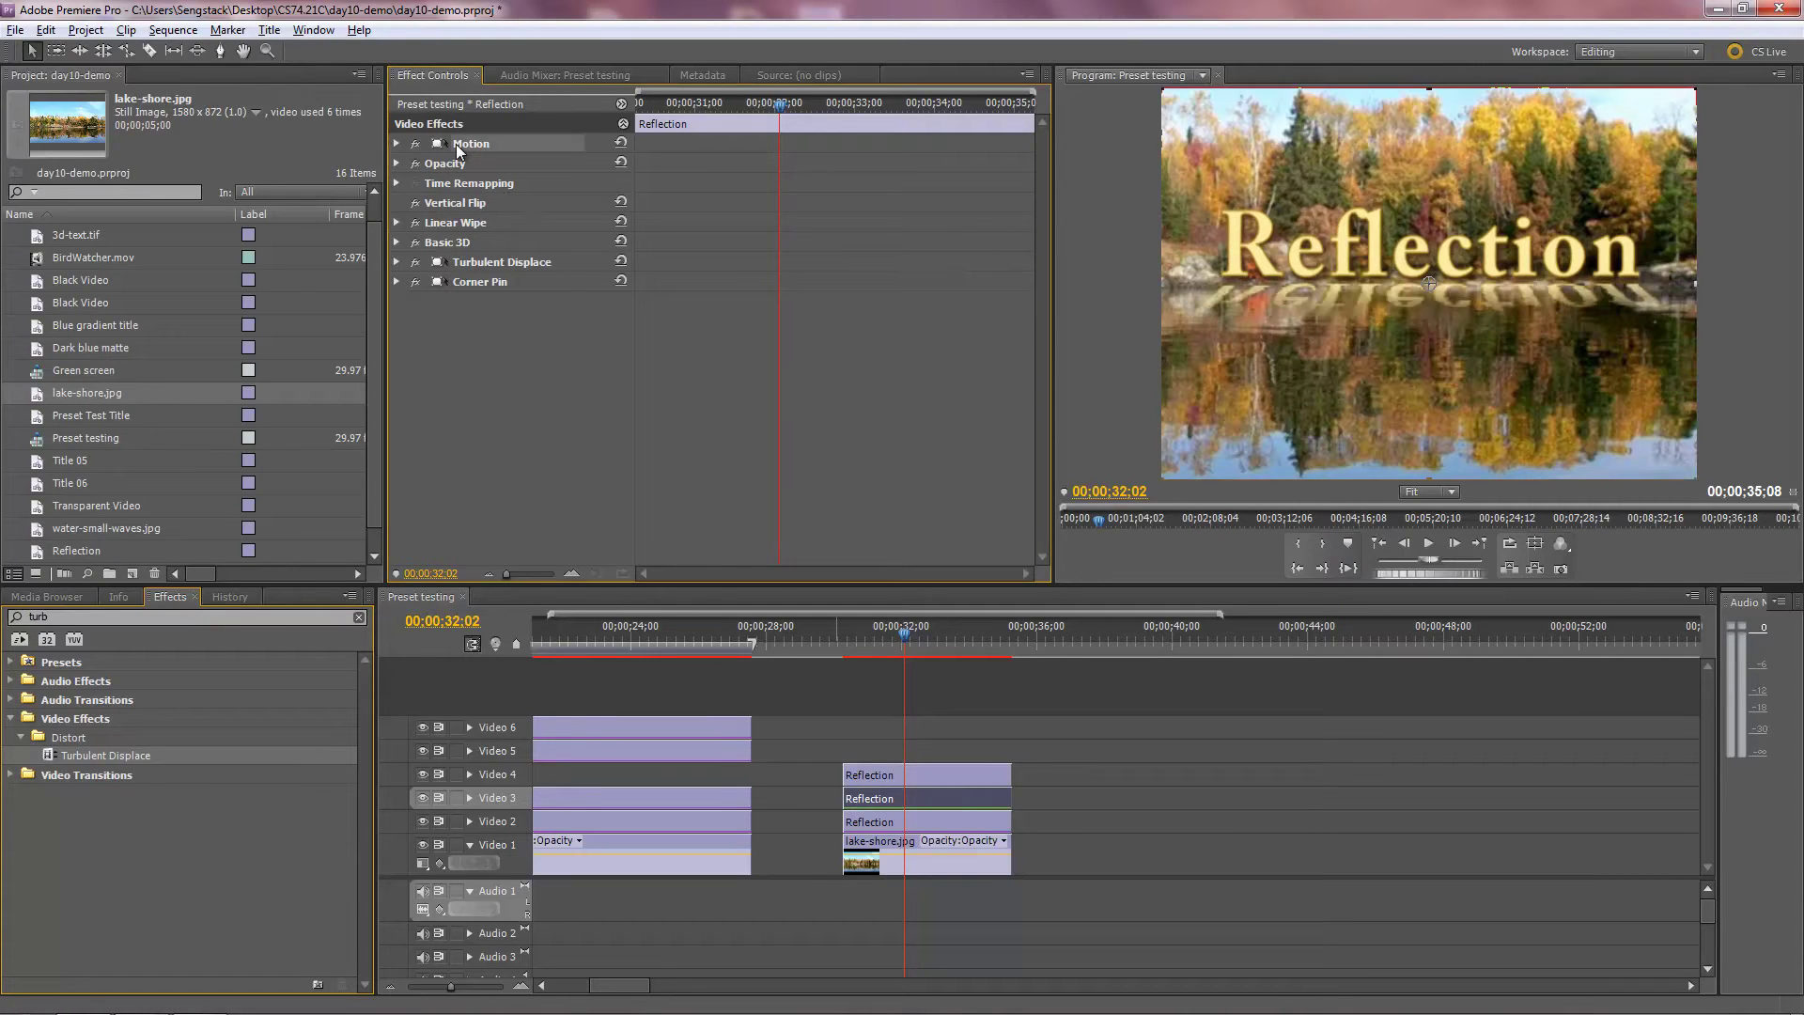
pyautogui.moveTo(1508, 380); pyautogui.dragTo(1418, 380)
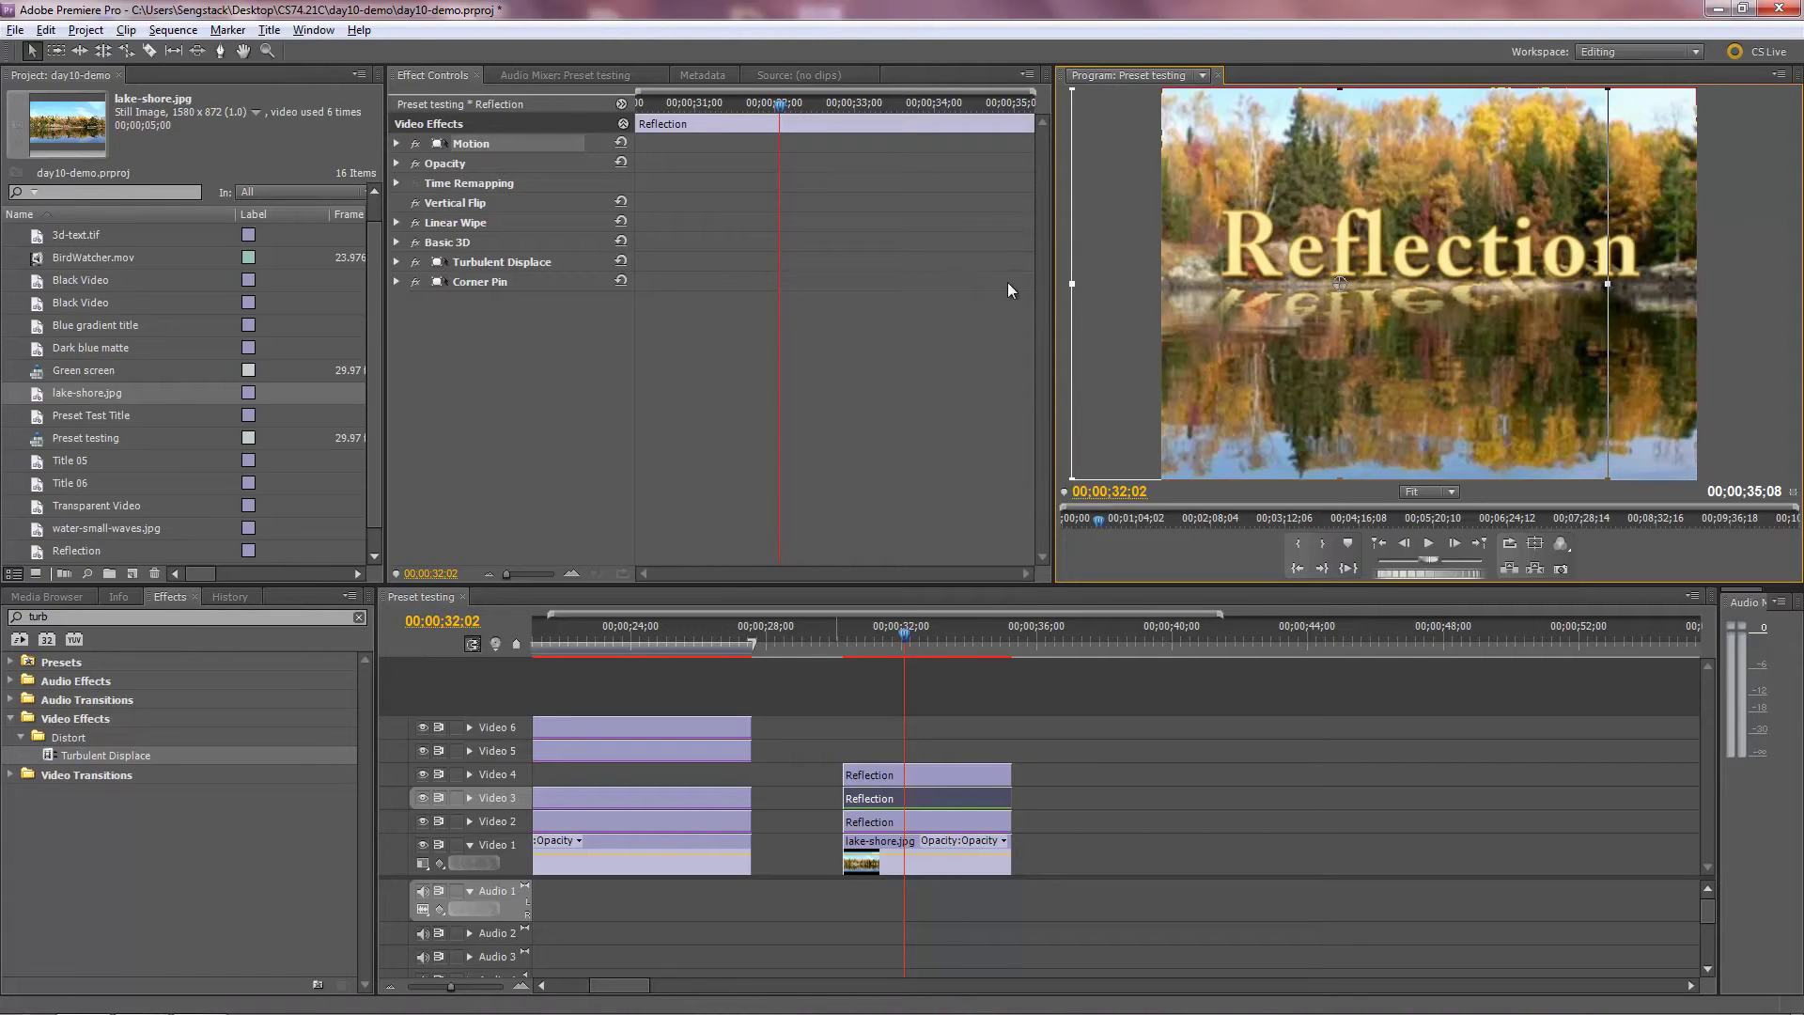
pyautogui.click(443, 262)
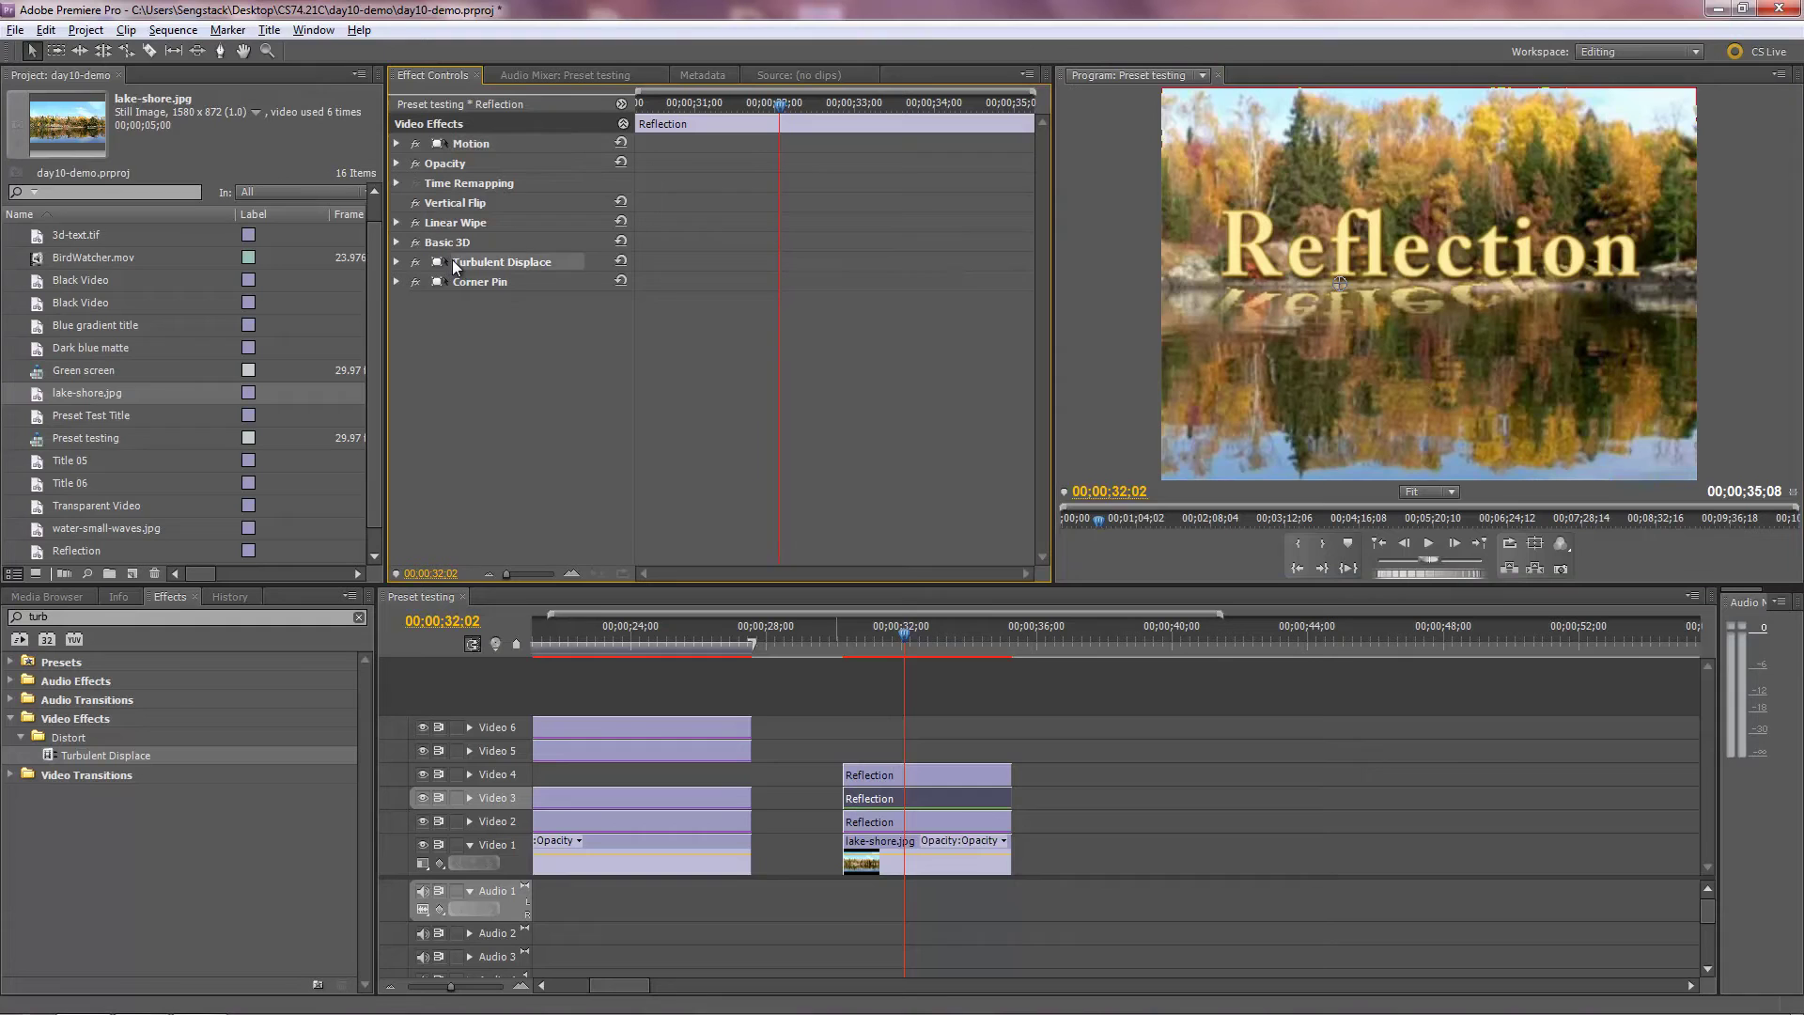
pyautogui.click(453, 295)
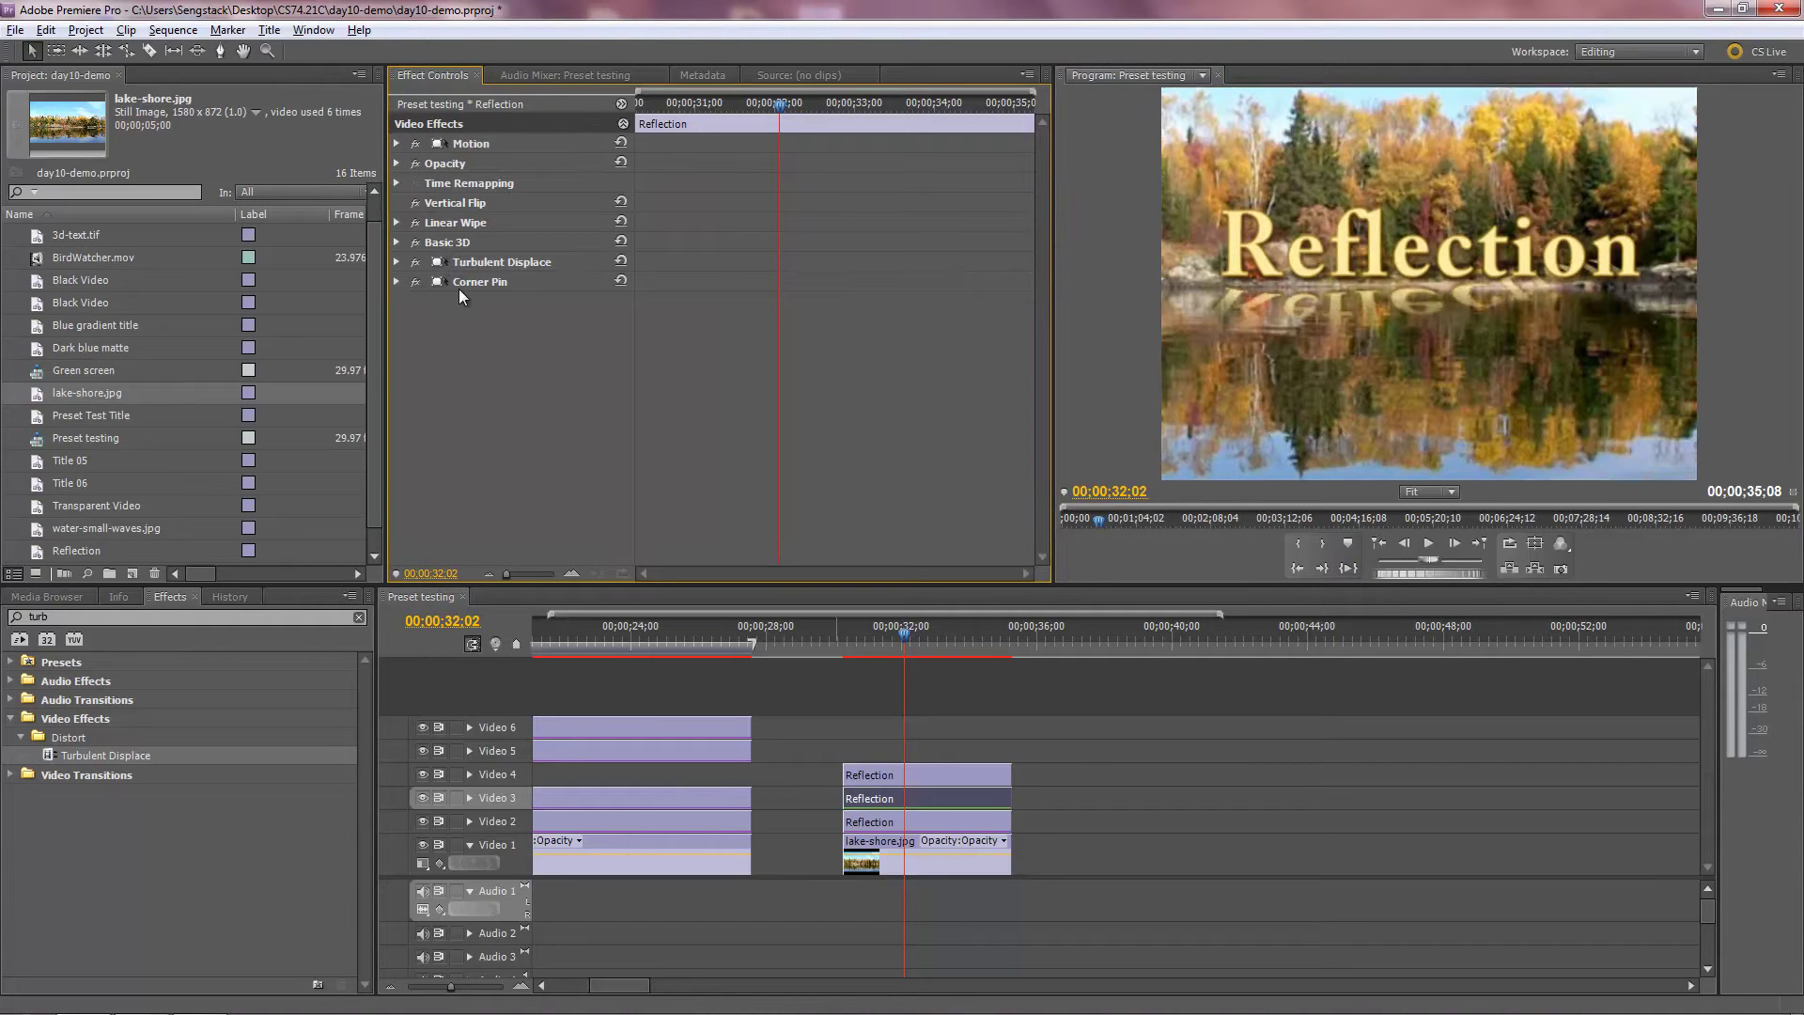
pyautogui.moveTo(470, 266)
pyautogui.mouseDown()
pyautogui.moveTo(467, 287)
pyautogui.moveTo(453, 277)
pyautogui.moveTo(468, 284)
pyautogui.mouseUp()
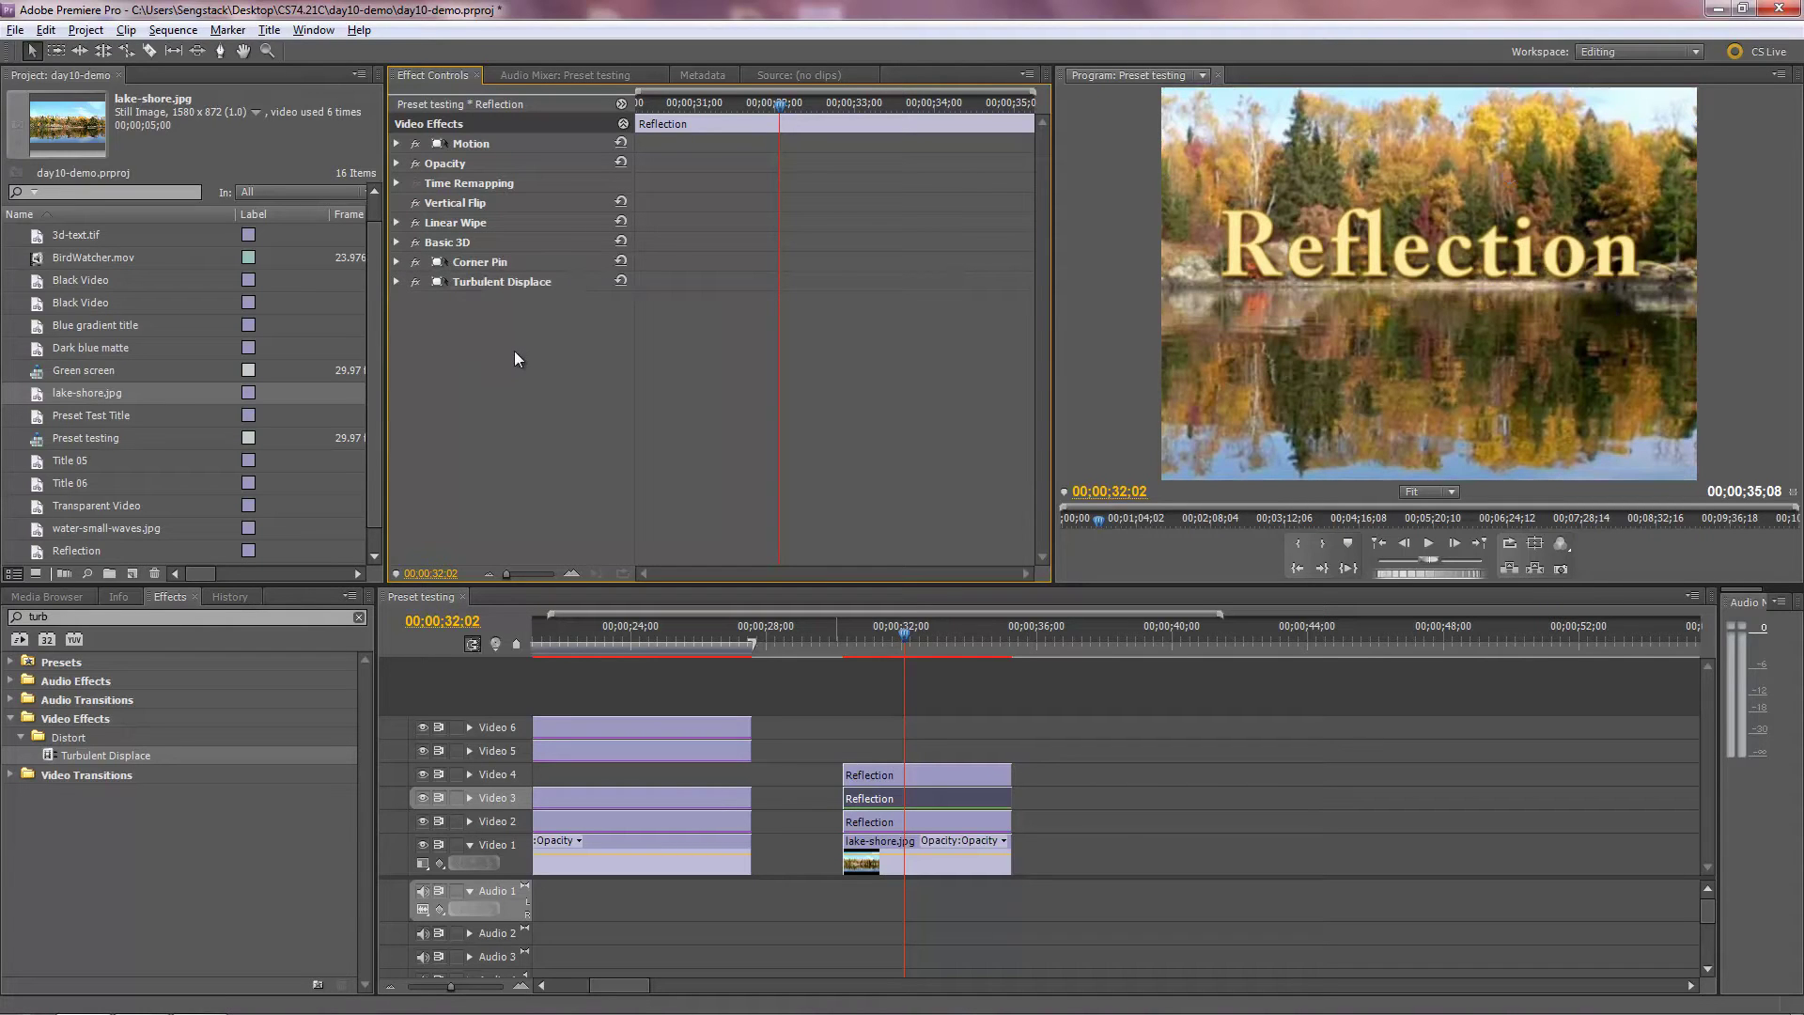
pyautogui.moveTo(471, 287); pyautogui.dragTo(471, 251)
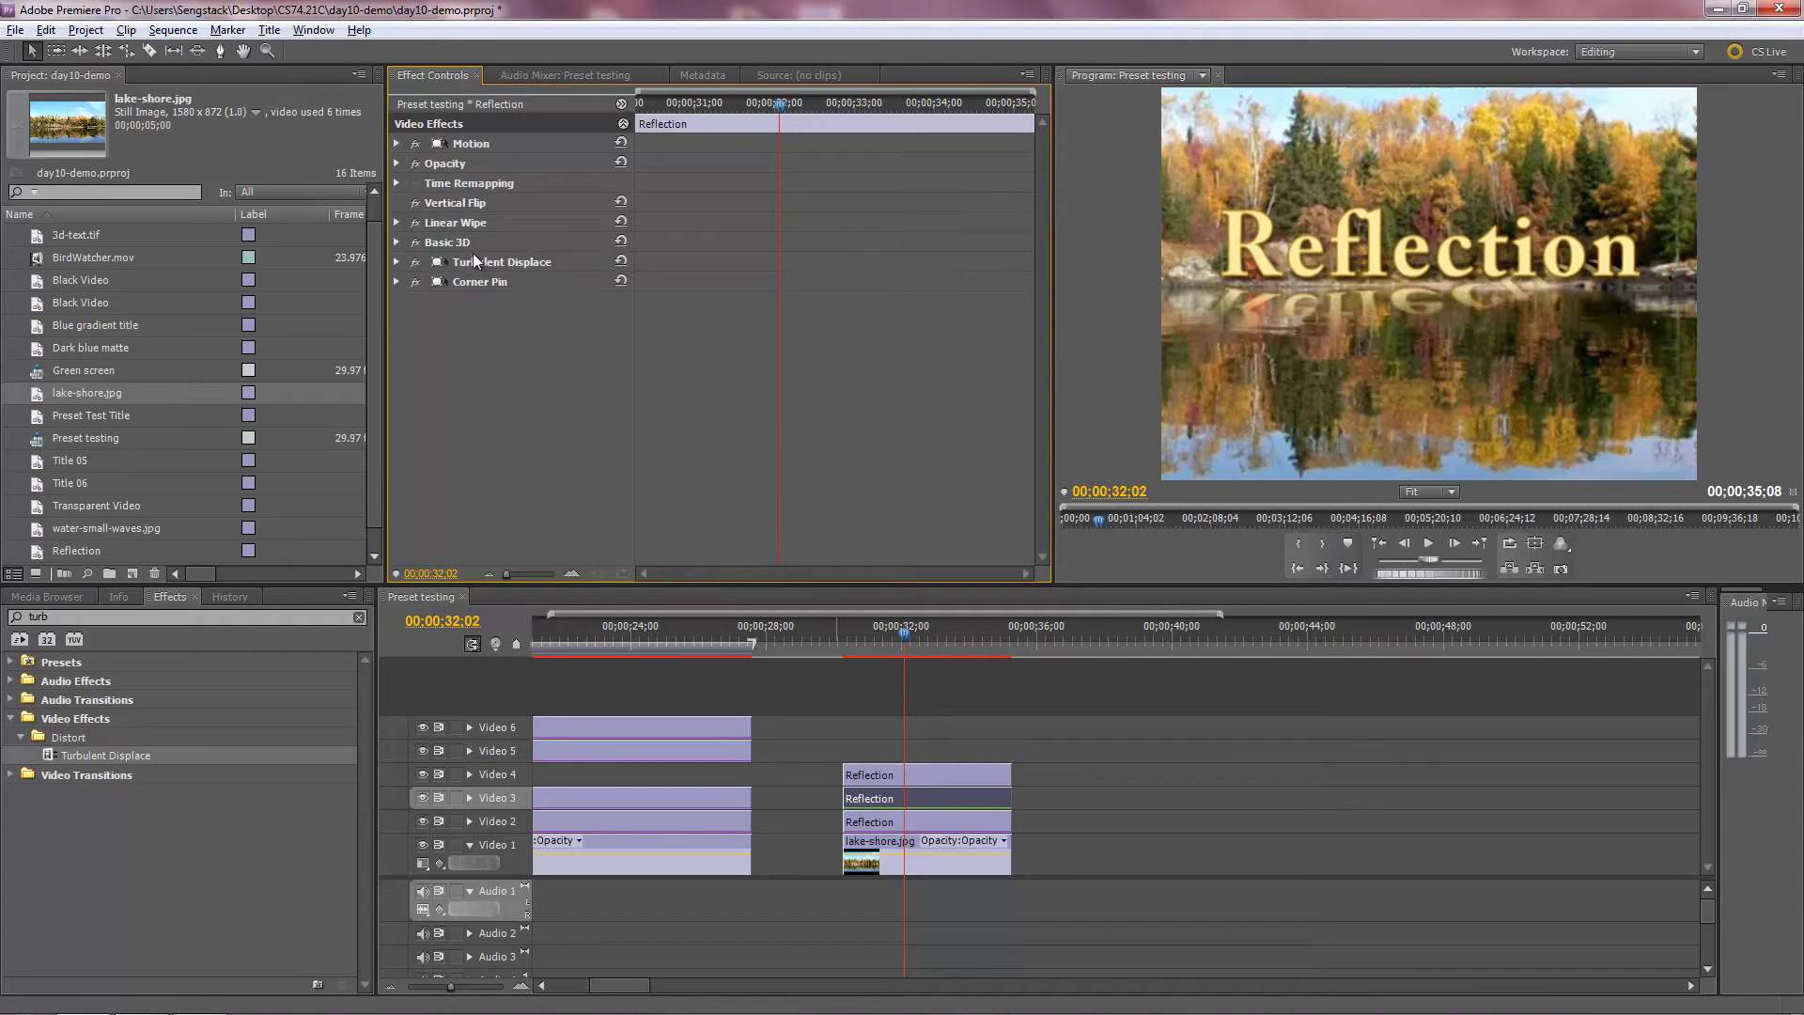
# Step: Expand Turbulent Displace and set Amount 15, Size 44, Complexity 3 and Evolution 230°
pyautogui.click(397, 262)
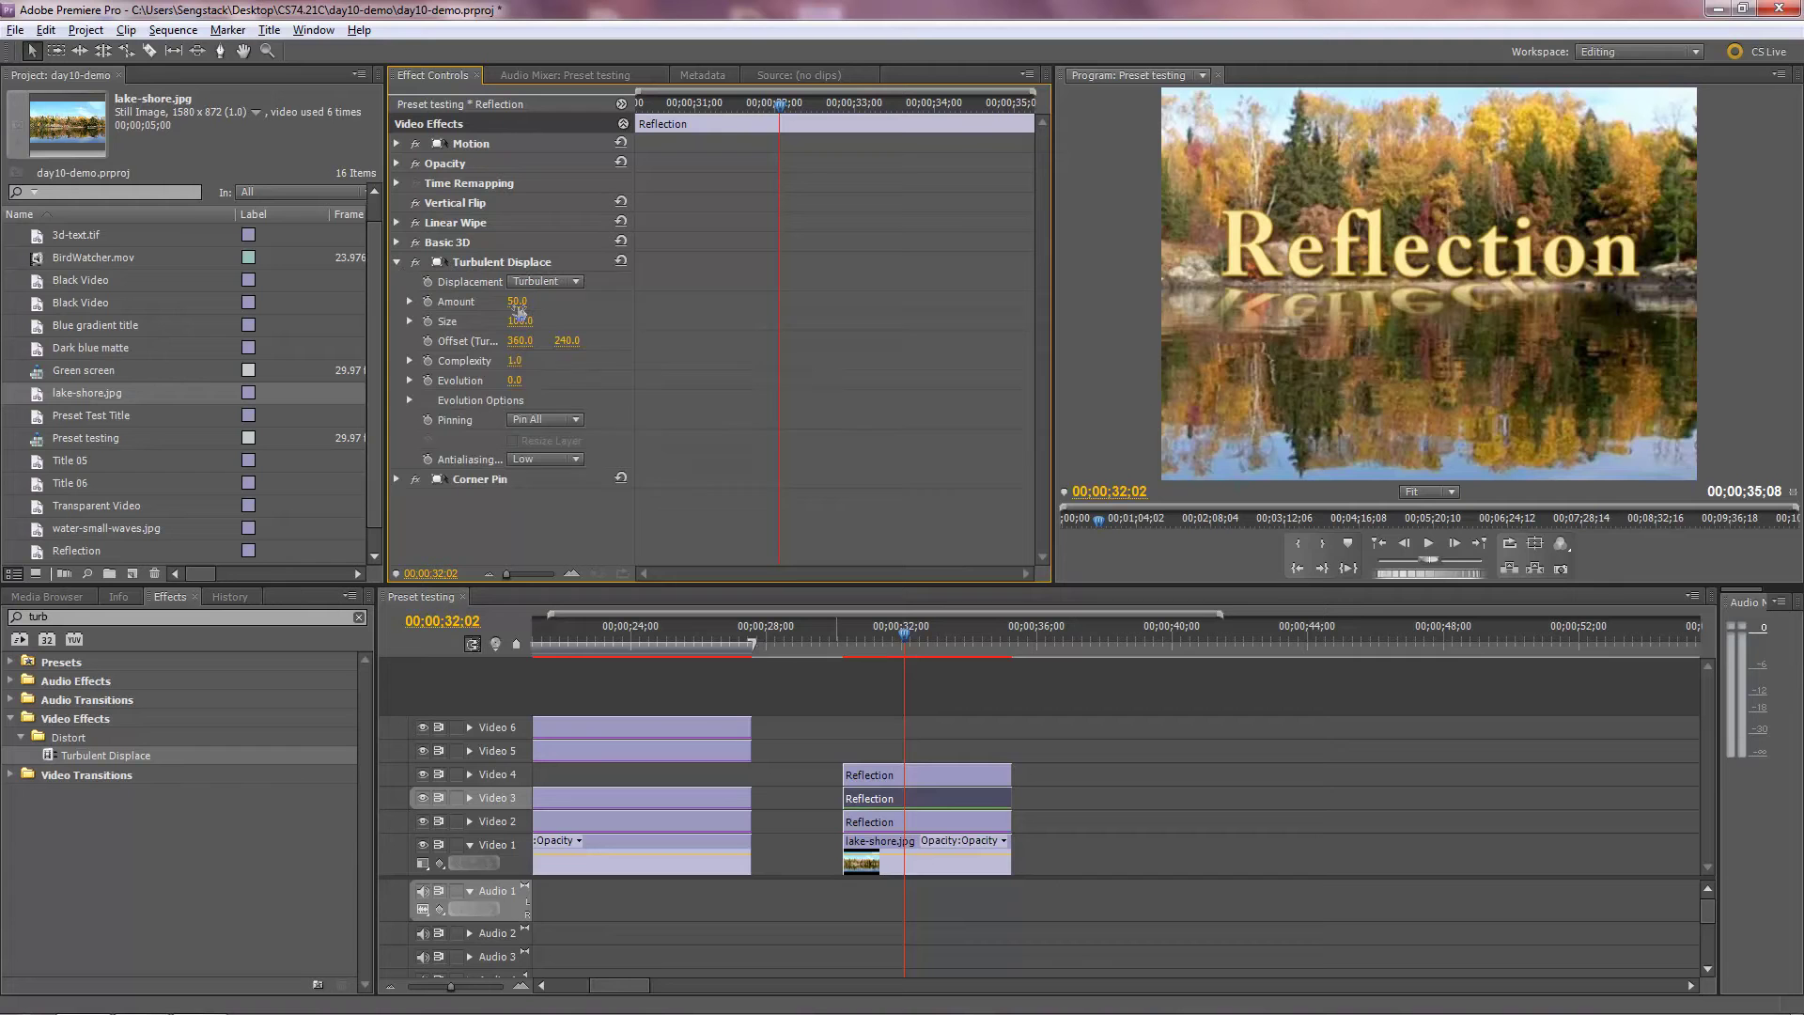
pyautogui.moveTo(517, 302); pyautogui.dragTo(533, 366)
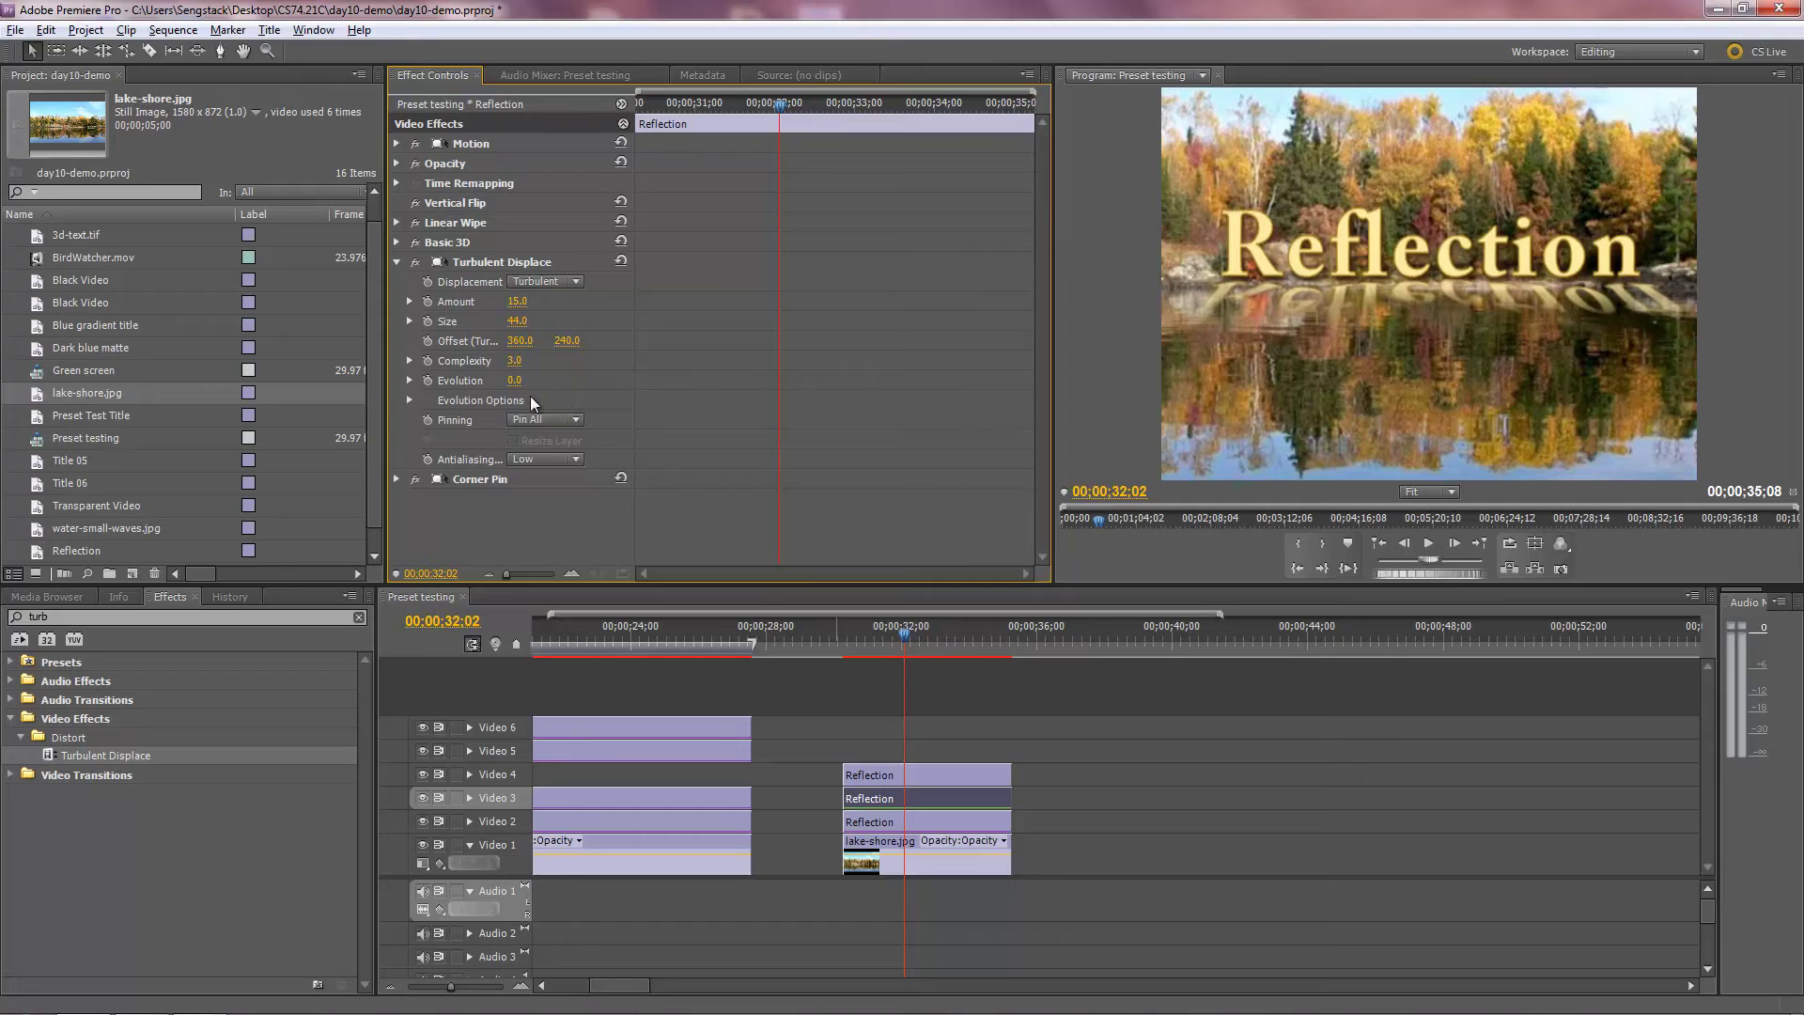
pyautogui.moveTo(513, 385); pyautogui.dragTo(783, 432)
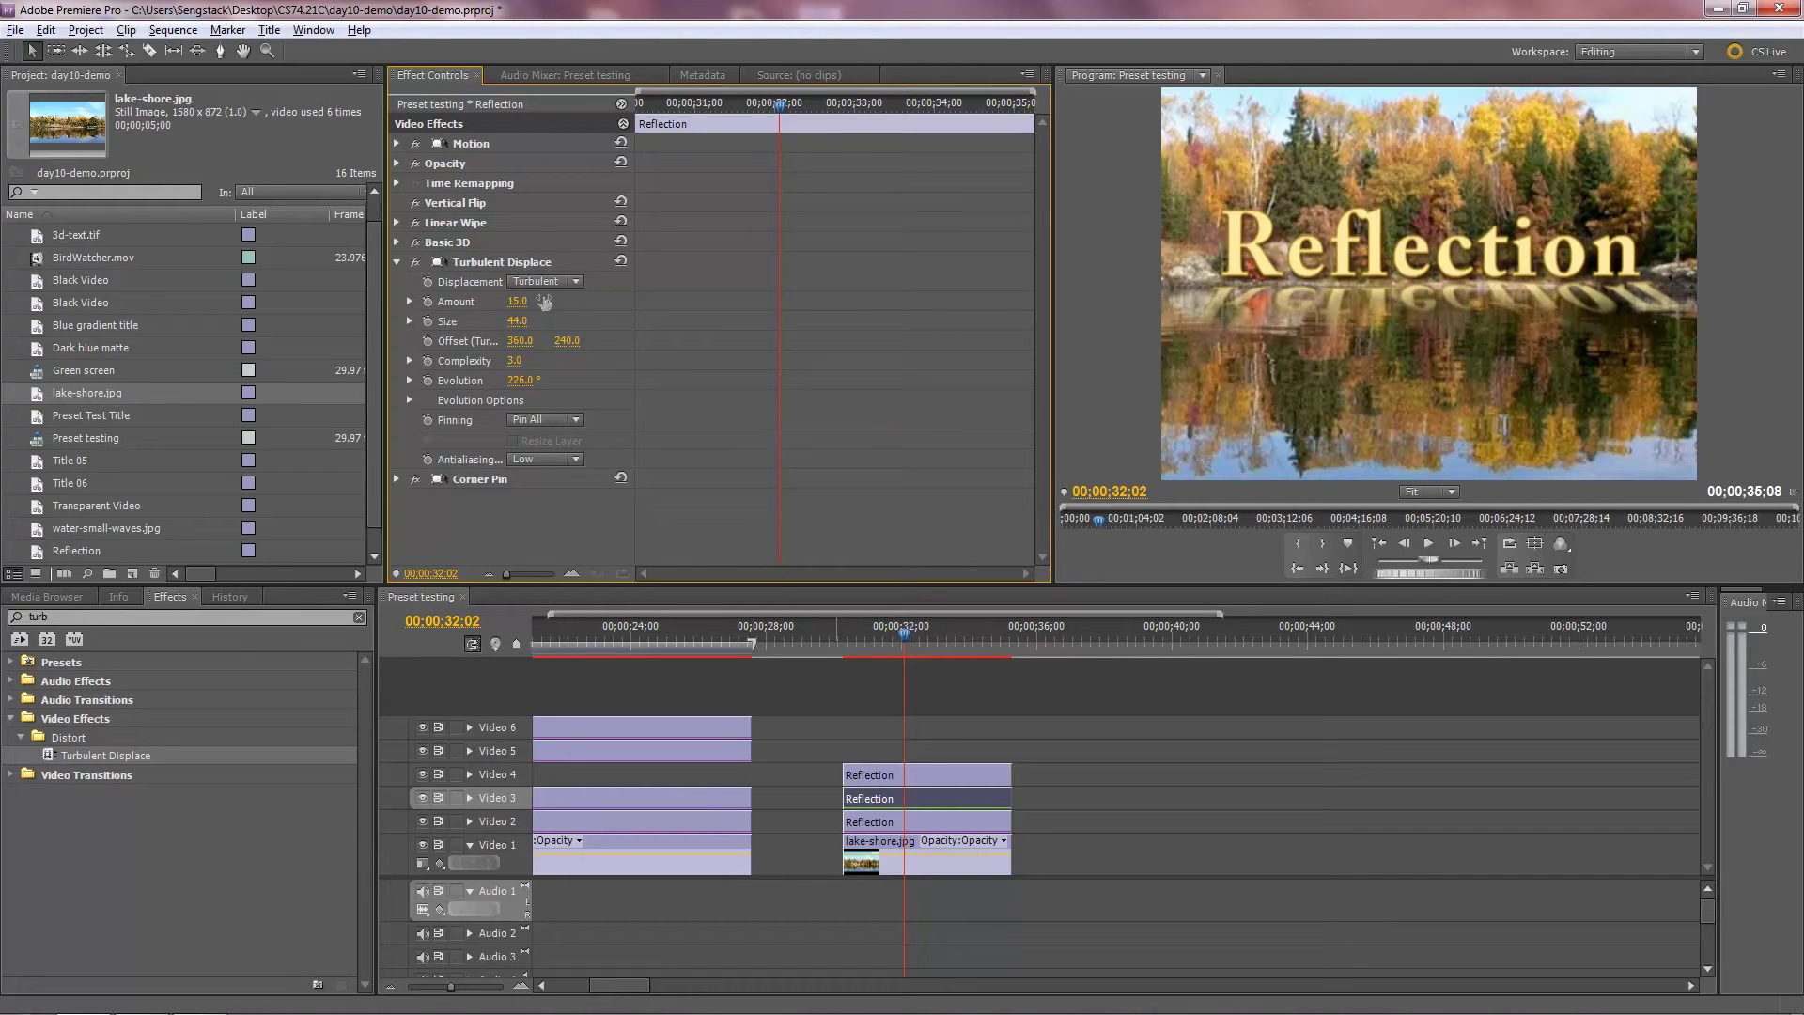
pyautogui.click(515, 361)
pyautogui.moveTo(520, 382); pyautogui.dragTo(521, 385)
# Step: At the Reflection clip's start, set the Turbulent Displace Evolution to 0°
pyautogui.click(919, 735)
pyautogui.press('Up')
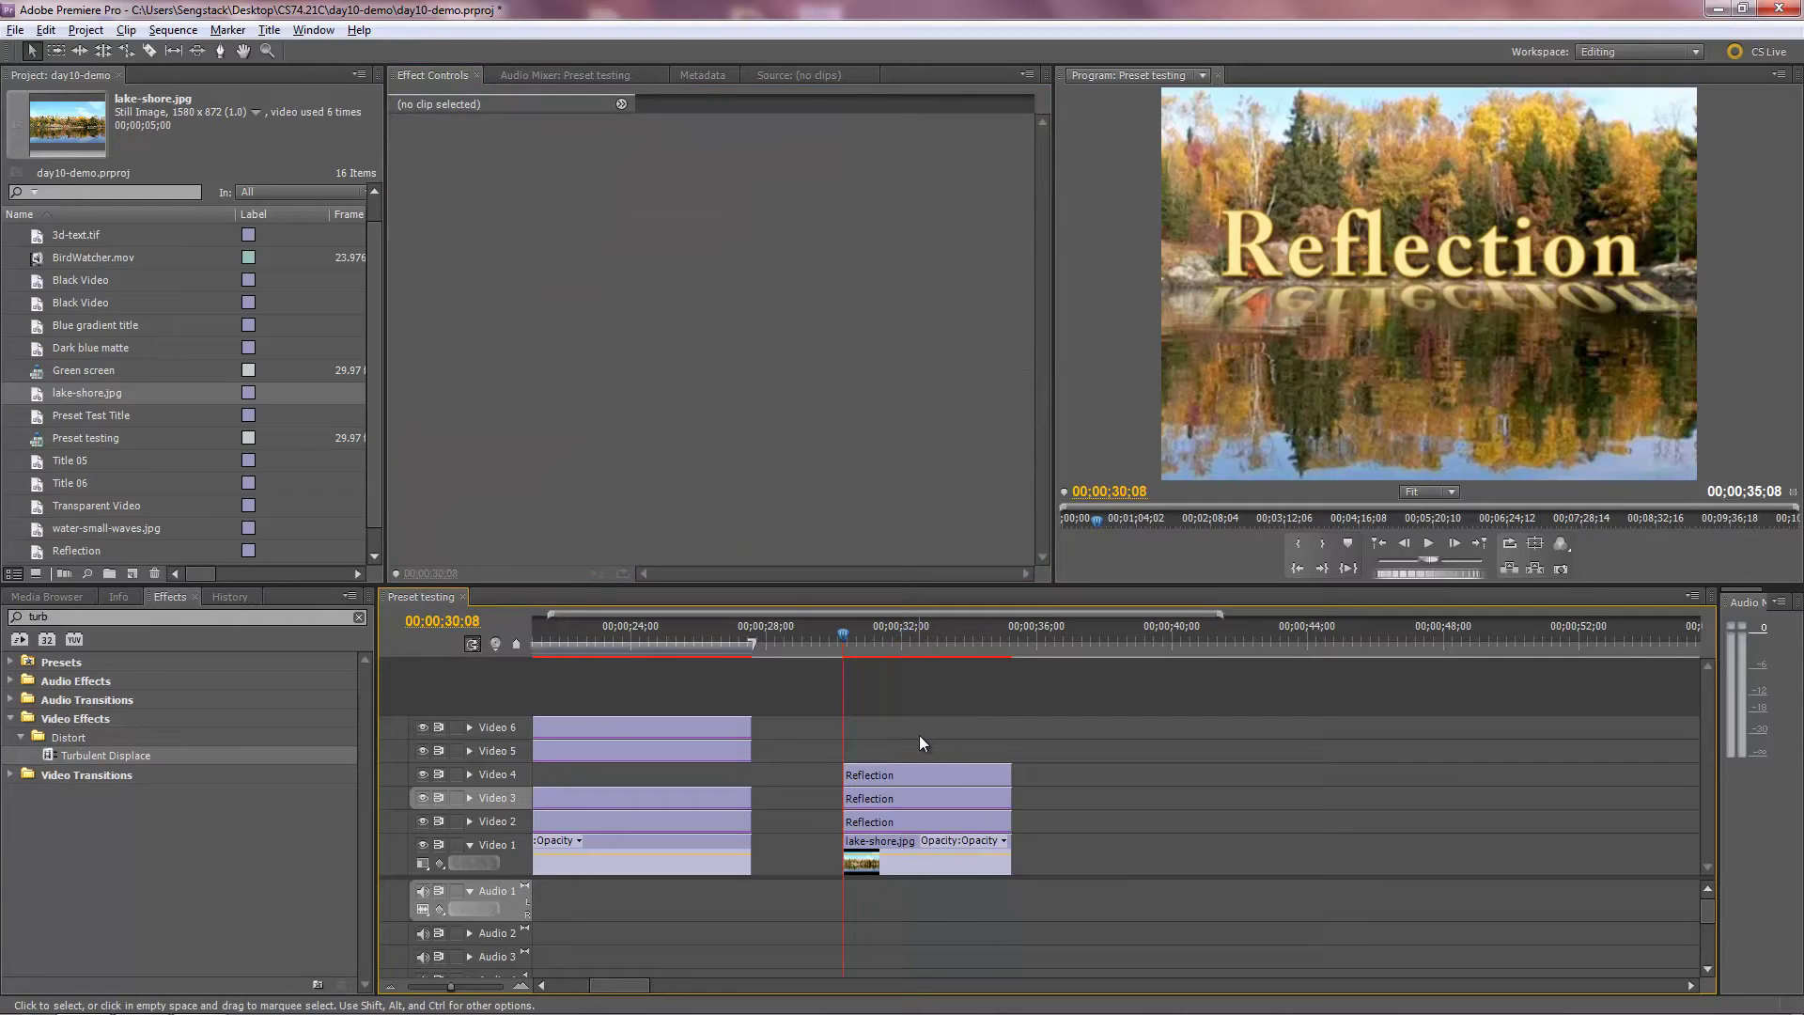
pyautogui.click(938, 798)
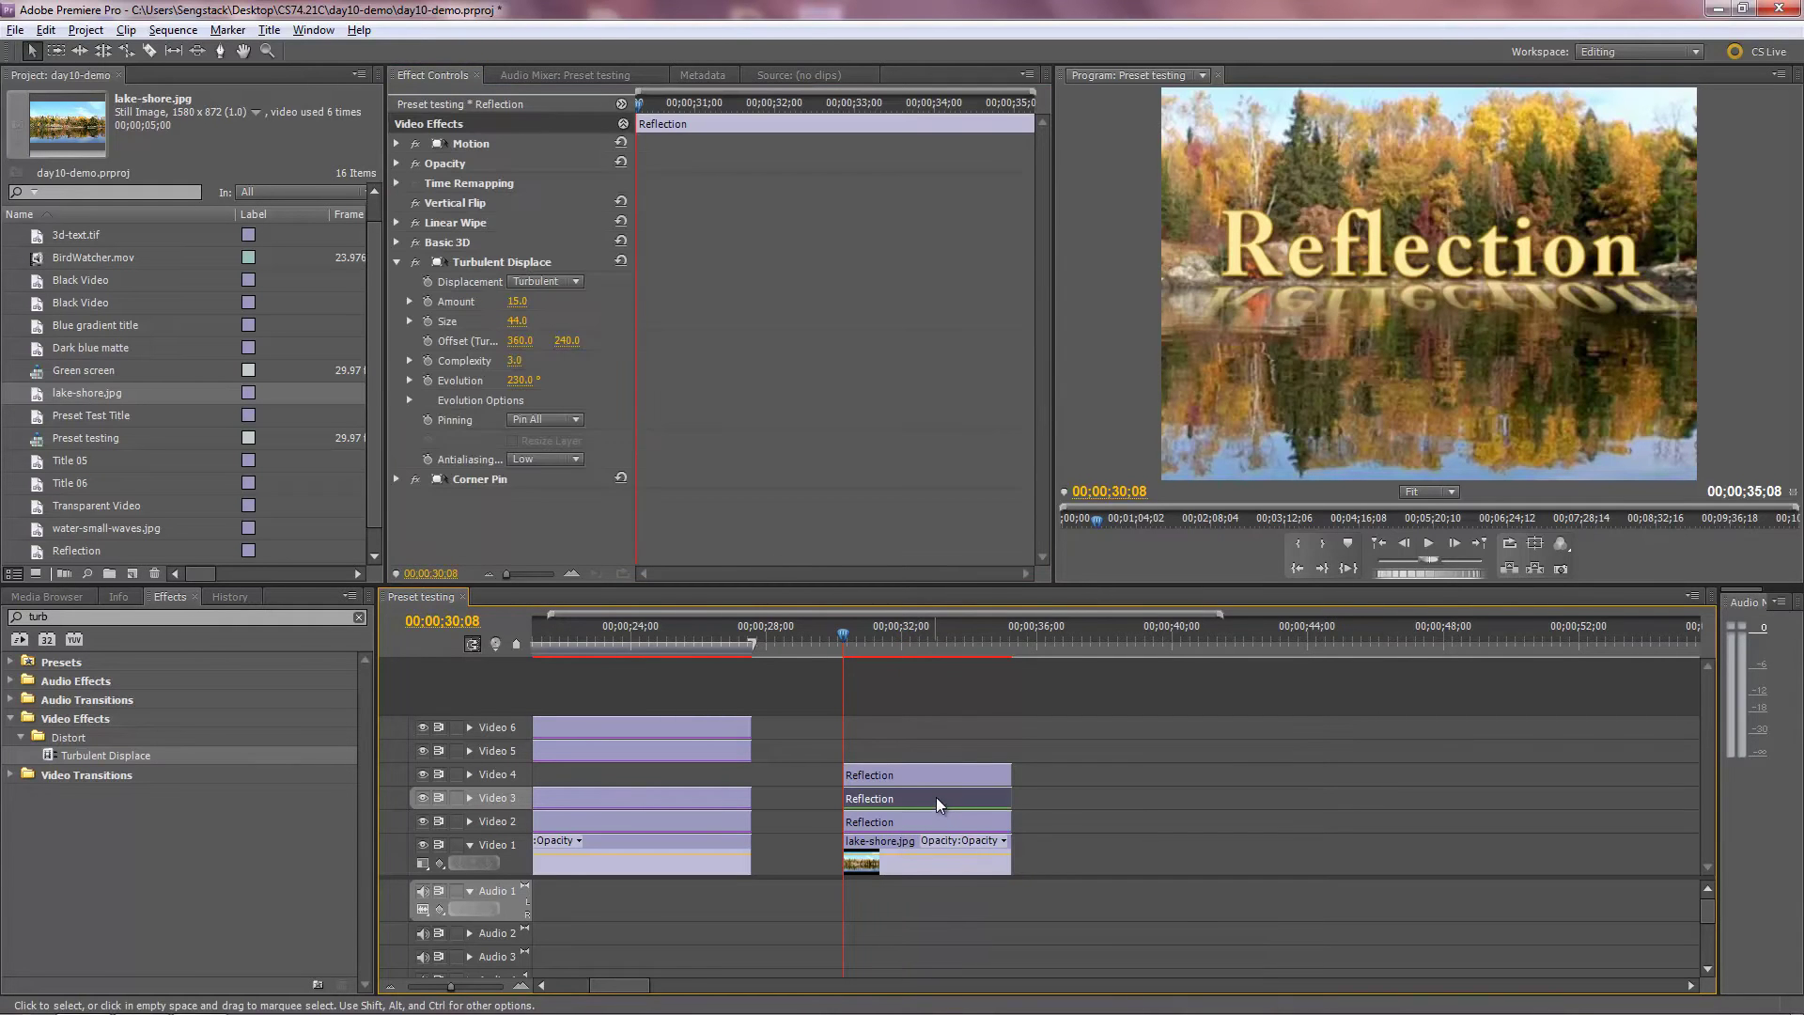
pyautogui.click(519, 381)
pyautogui.write('0')
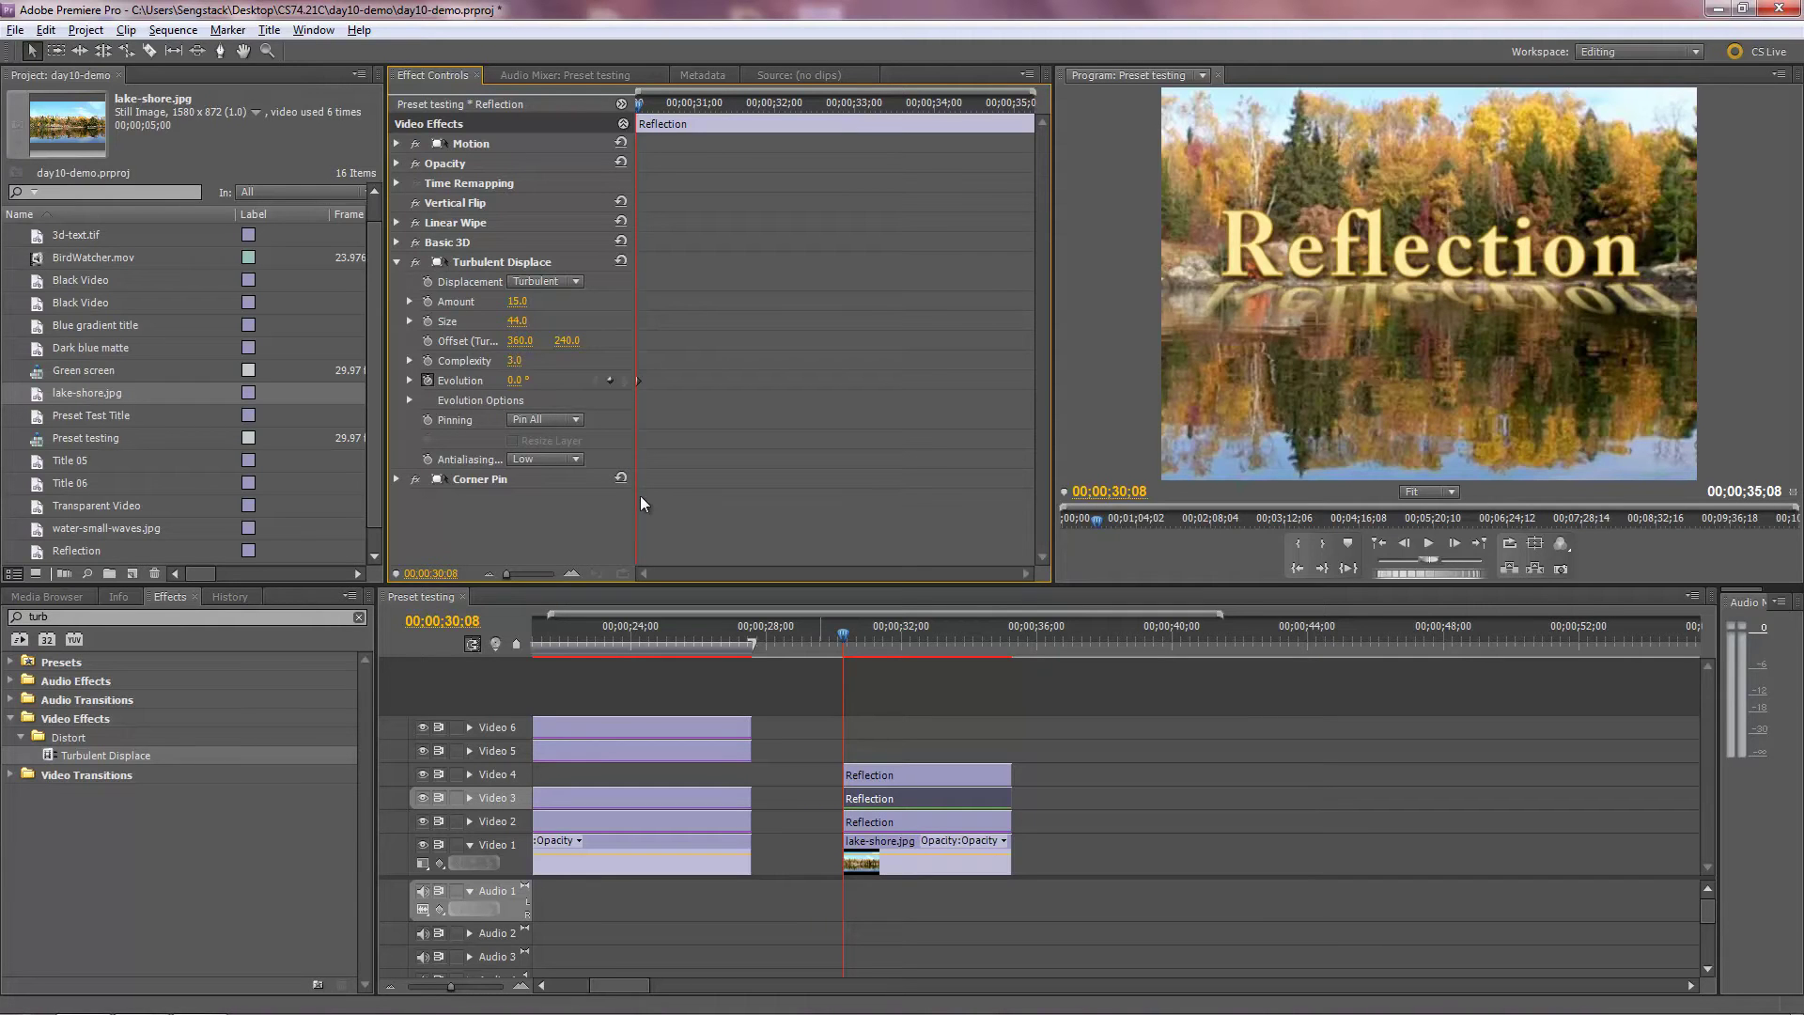
# Step: Set Evolution to two full revolutions at the end, preview, and nudge the reflection slightly
pyautogui.press('End')
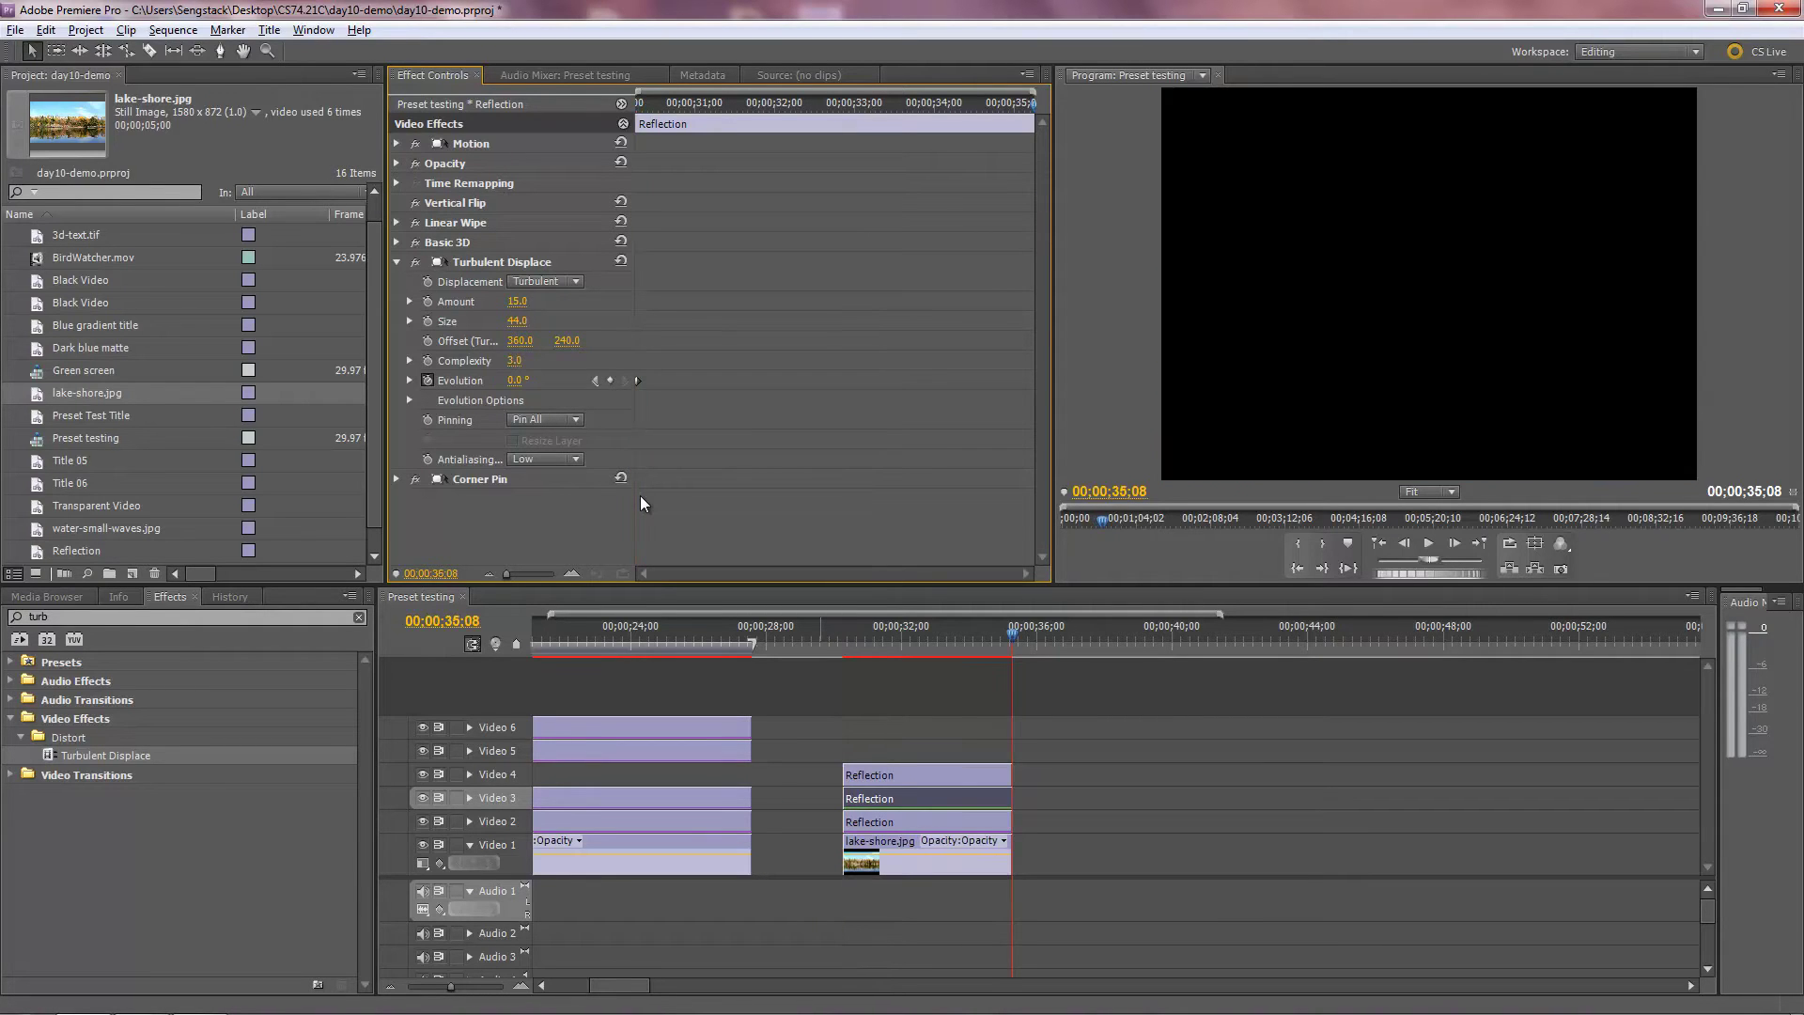
pyautogui.click(516, 381)
pyautogui.write('5x')
pyautogui.press('Return')
pyautogui.moveTo(1013, 637); pyautogui.dragTo(861, 650)
pyautogui.press('space')
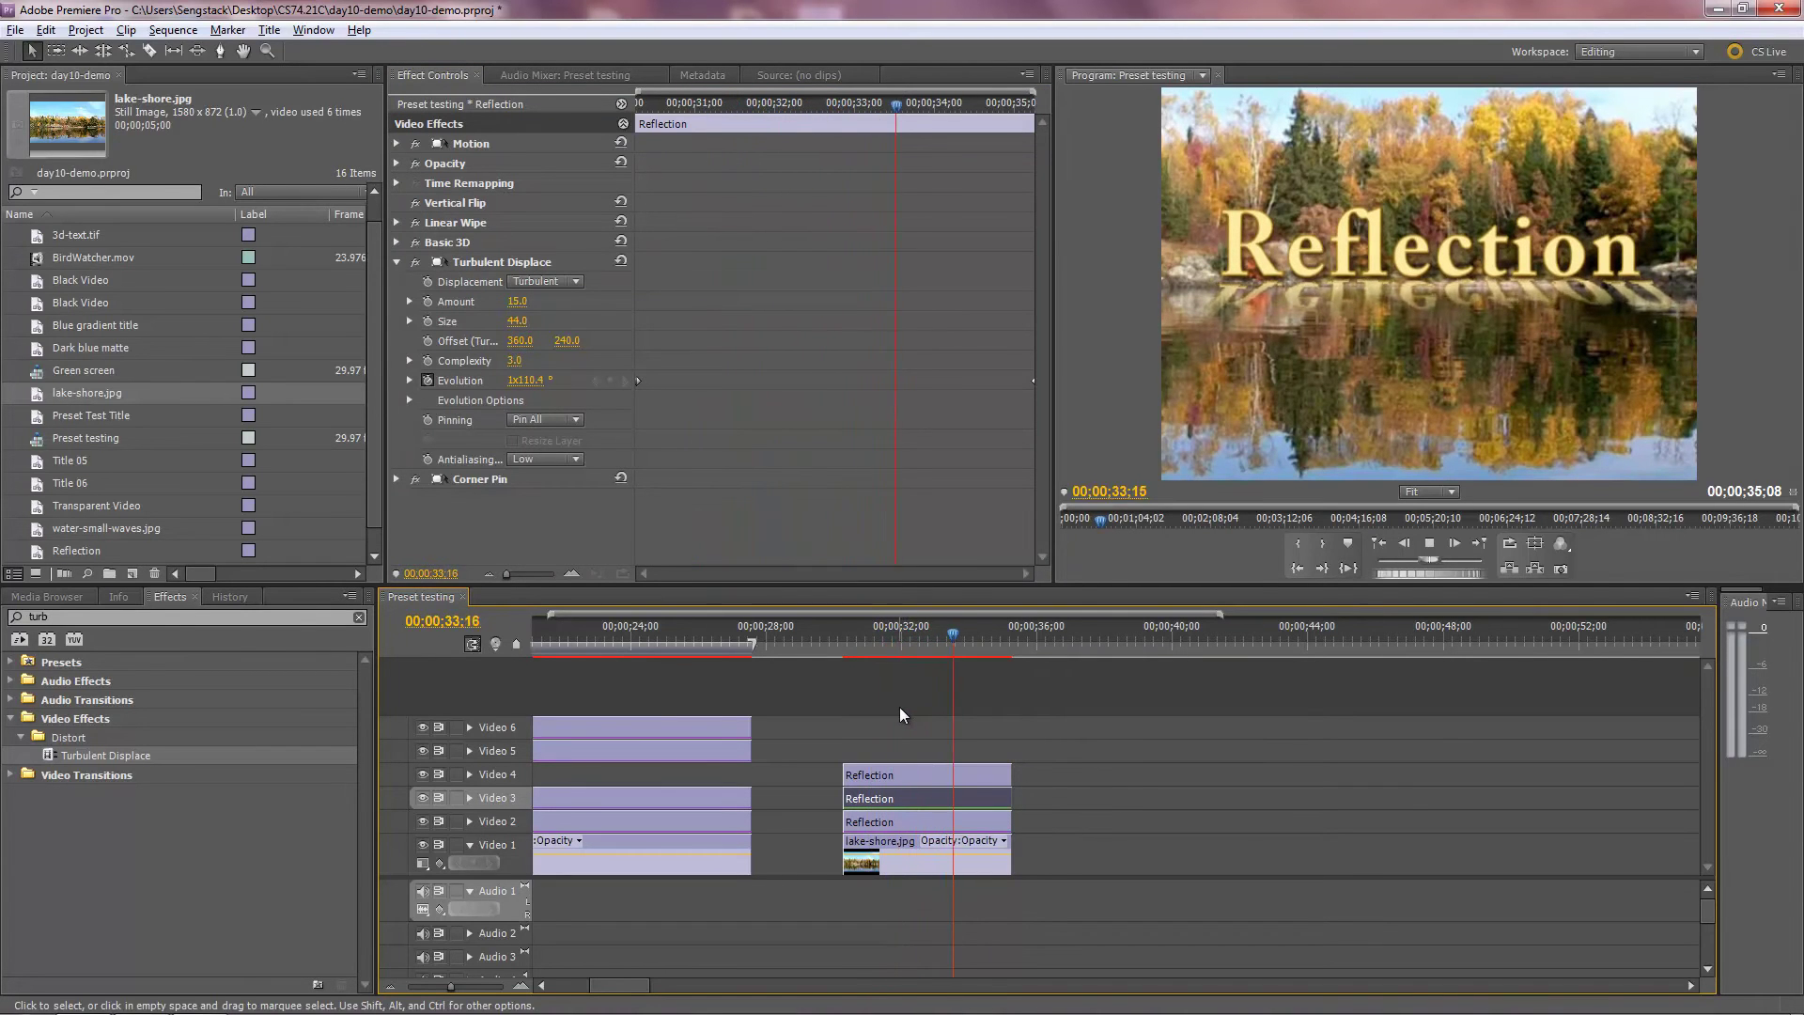
pyautogui.press('space')
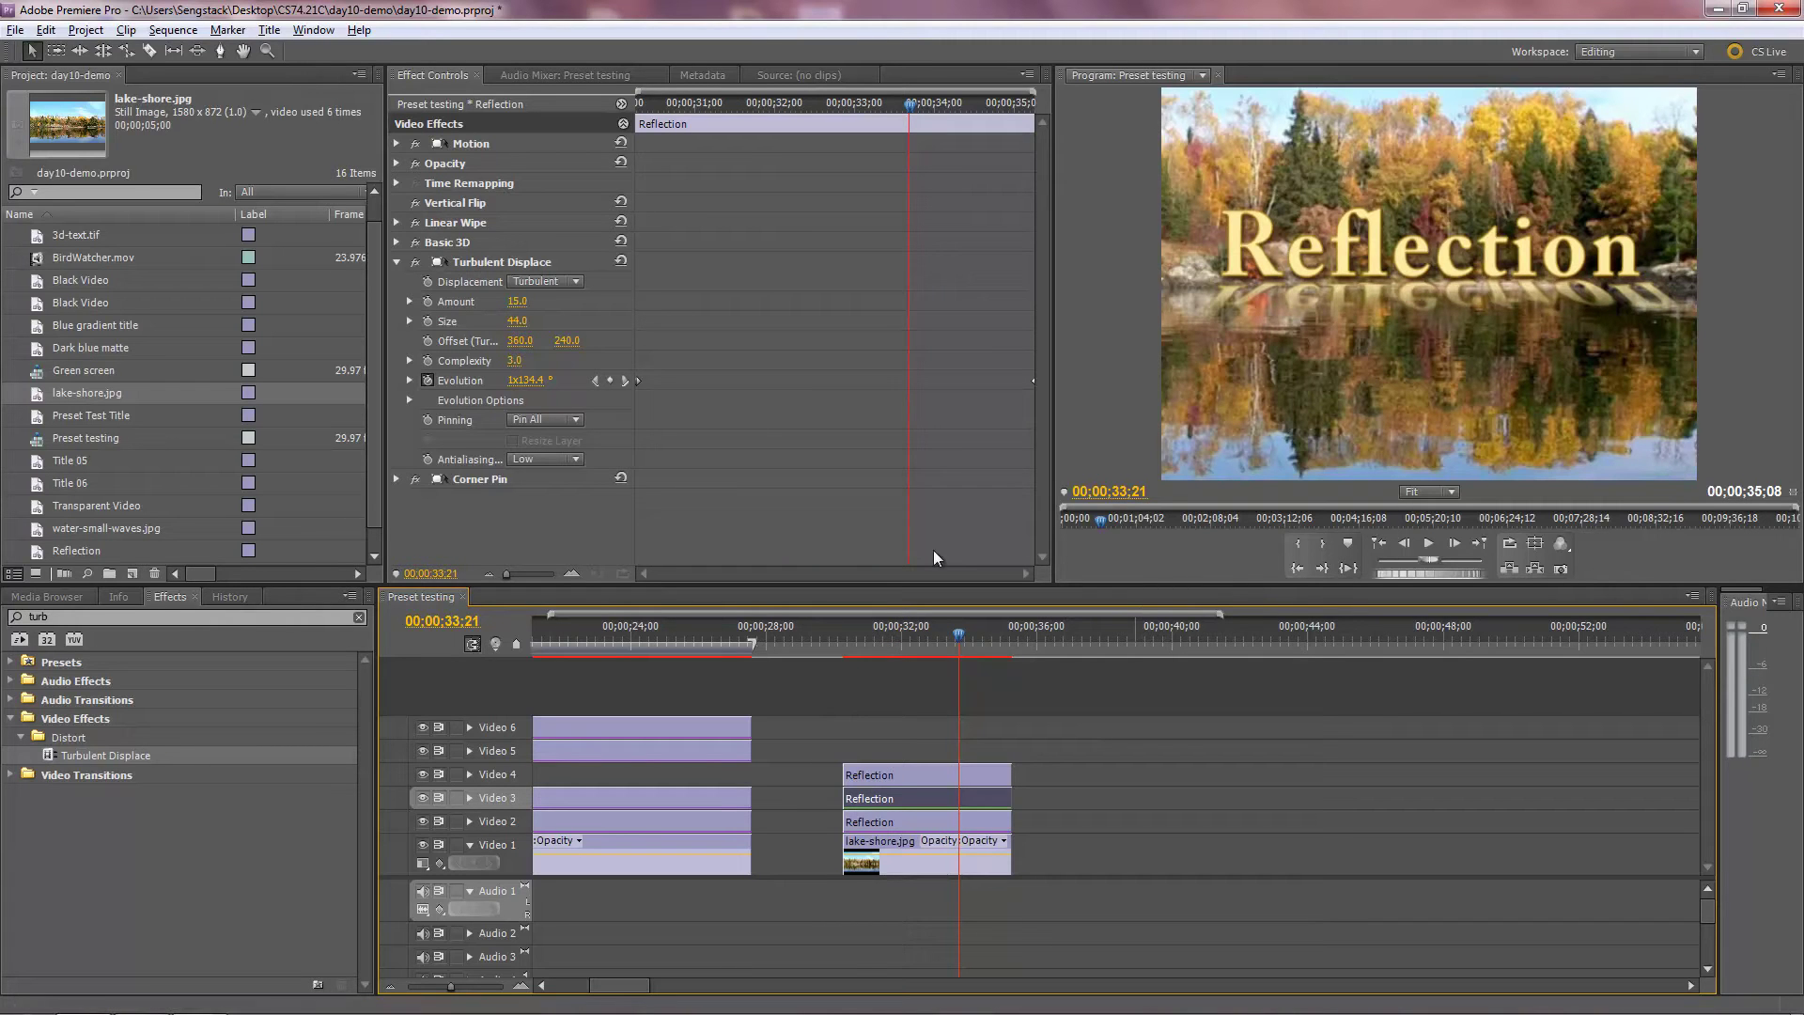
pyautogui.click(461, 143)
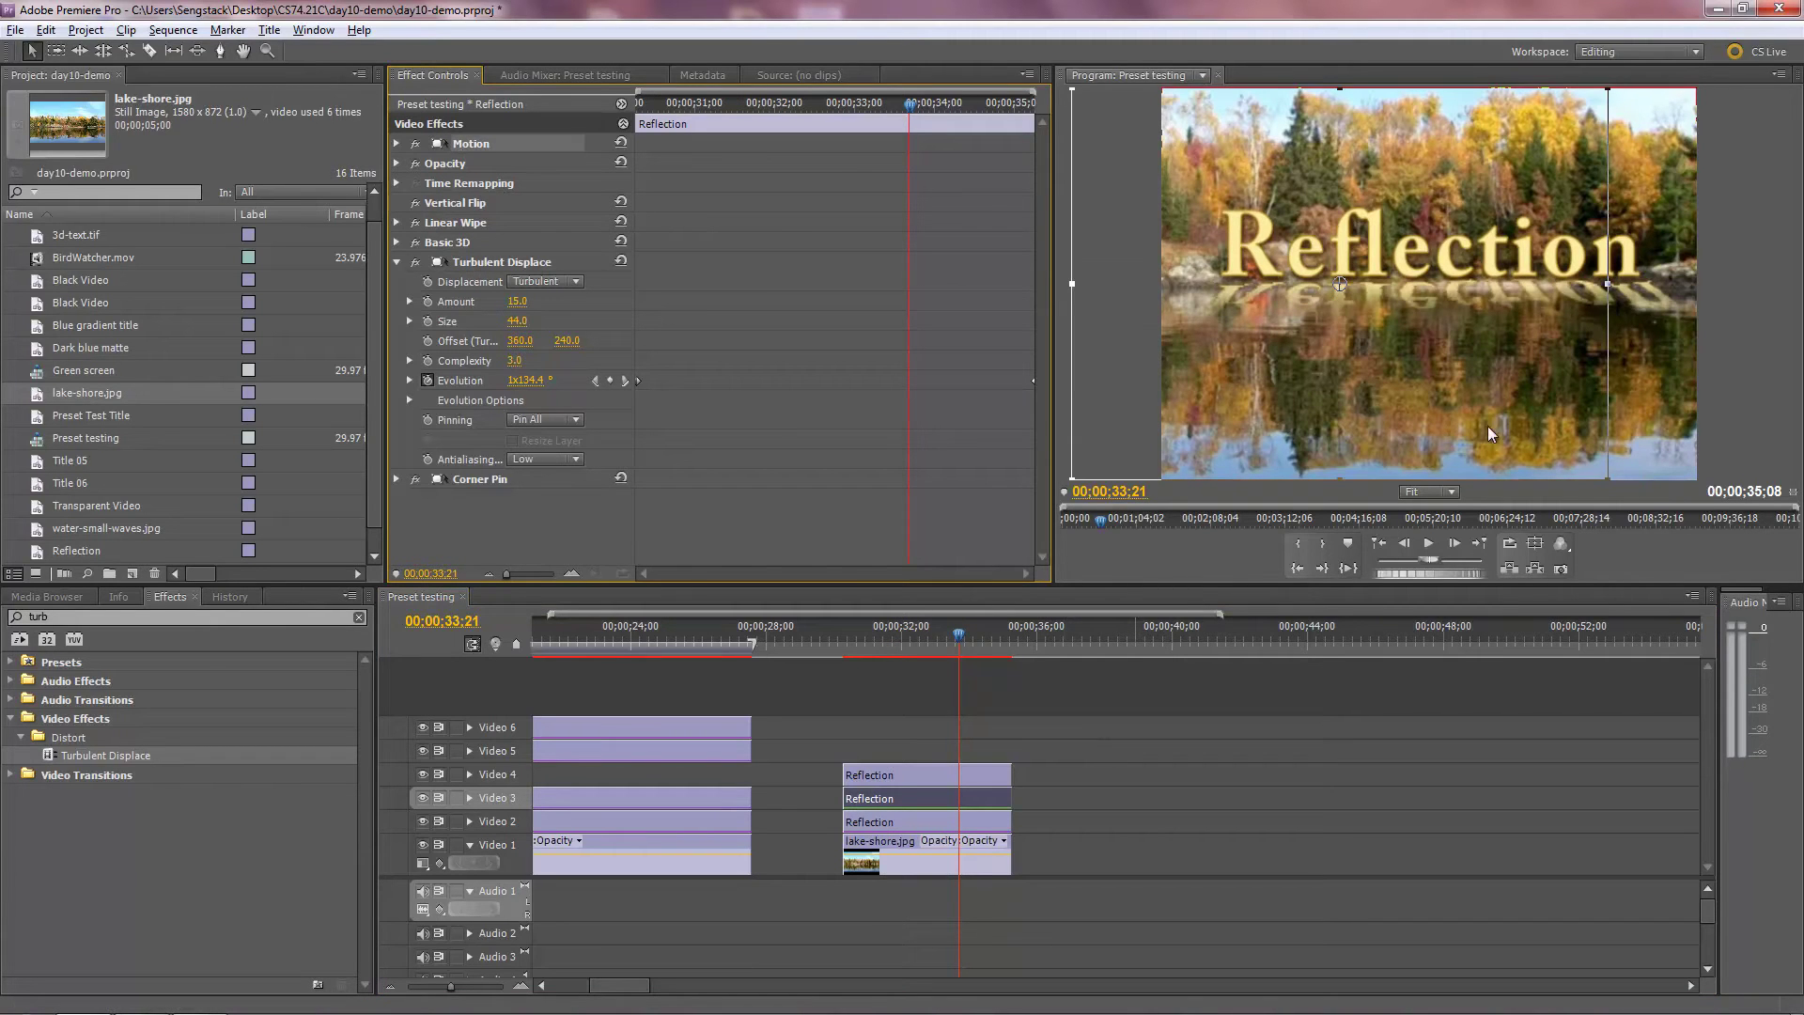
pyautogui.moveTo(1470, 424); pyautogui.dragTo(1469, 426)
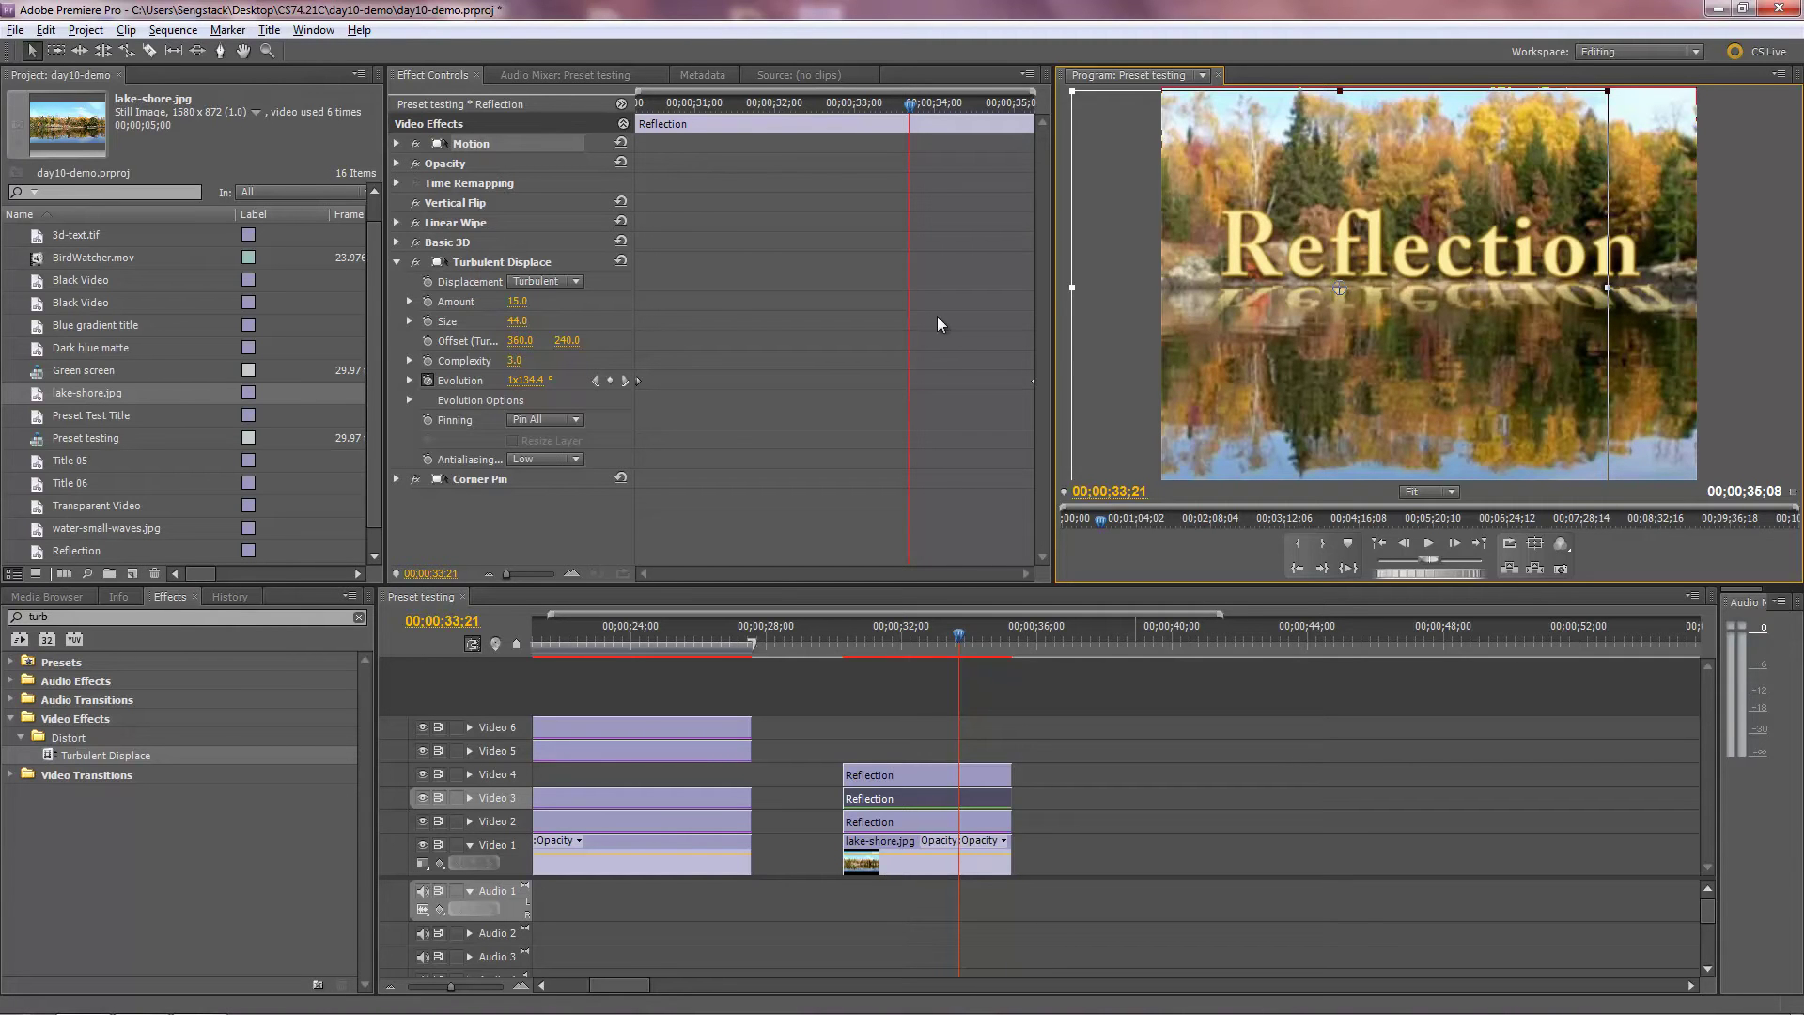
# Step: Copy Turbulent Displace from the Reflection clip and paste it onto lake-shore.jpg on Video 1
pyautogui.click(507, 256)
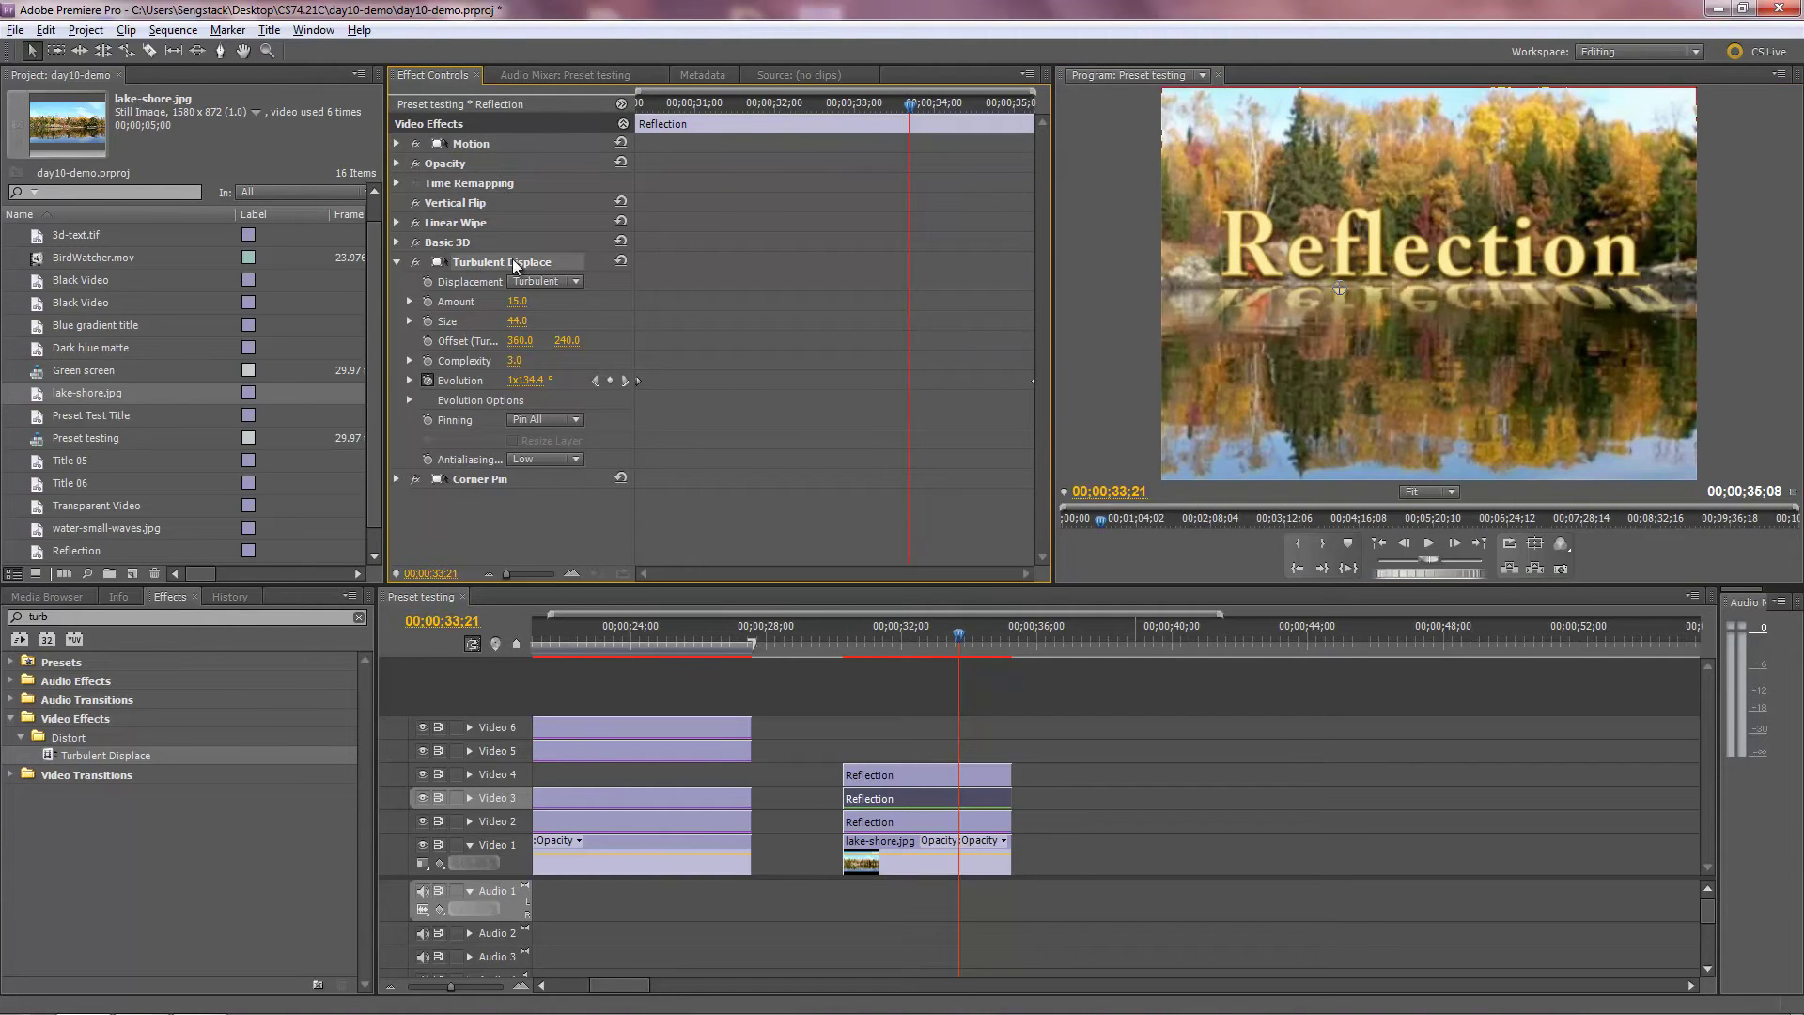
pyautogui.rightClick(519, 271)
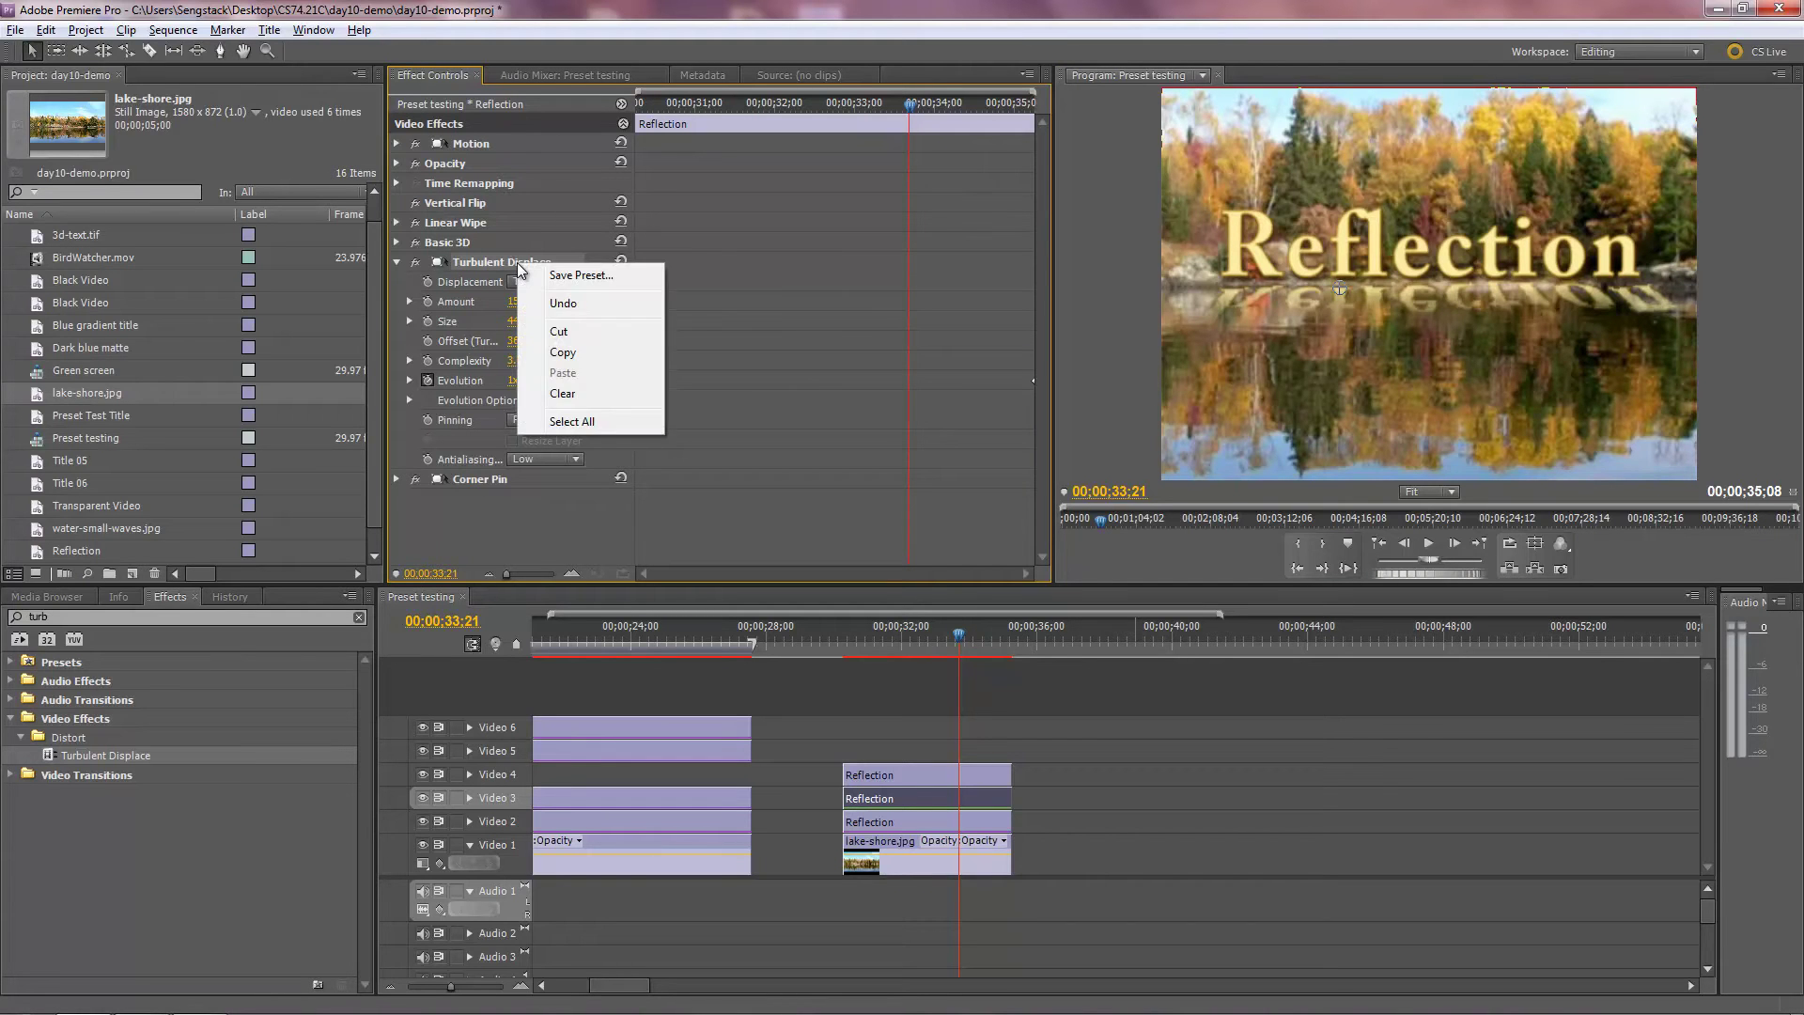
pyautogui.click(563, 352)
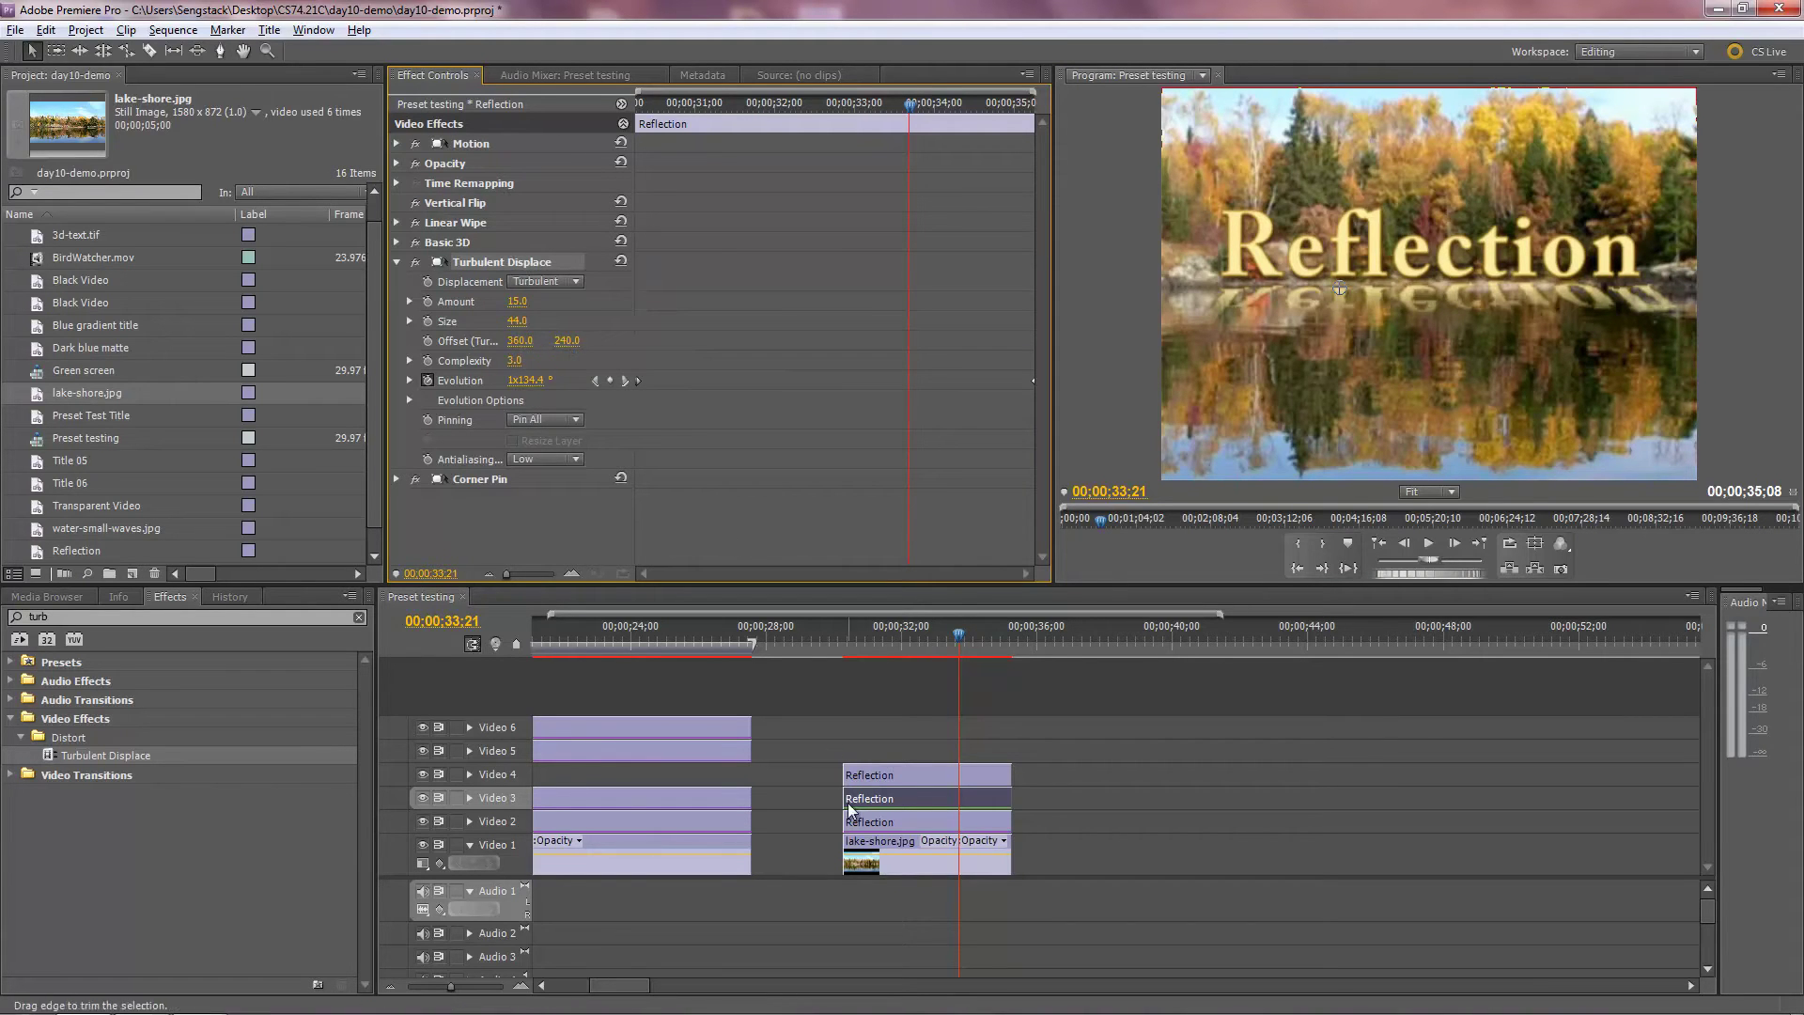
pyautogui.click(900, 860)
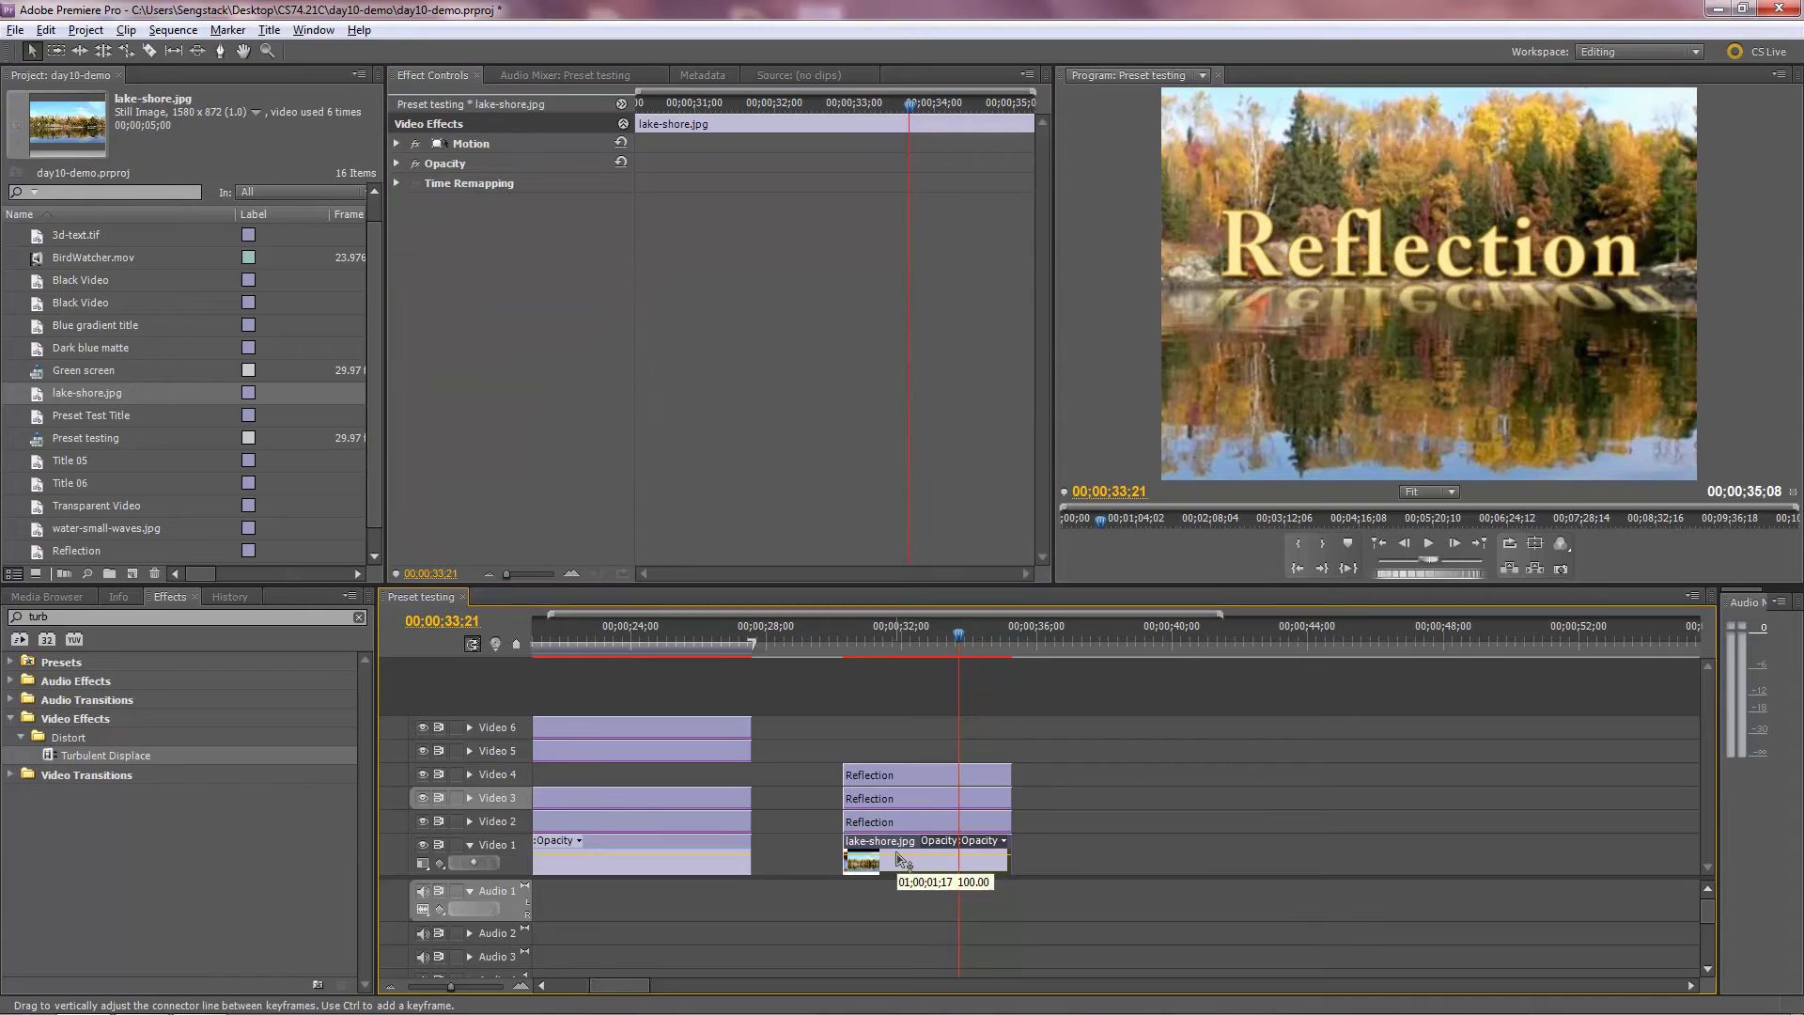
pyautogui.rightClick(558, 279)
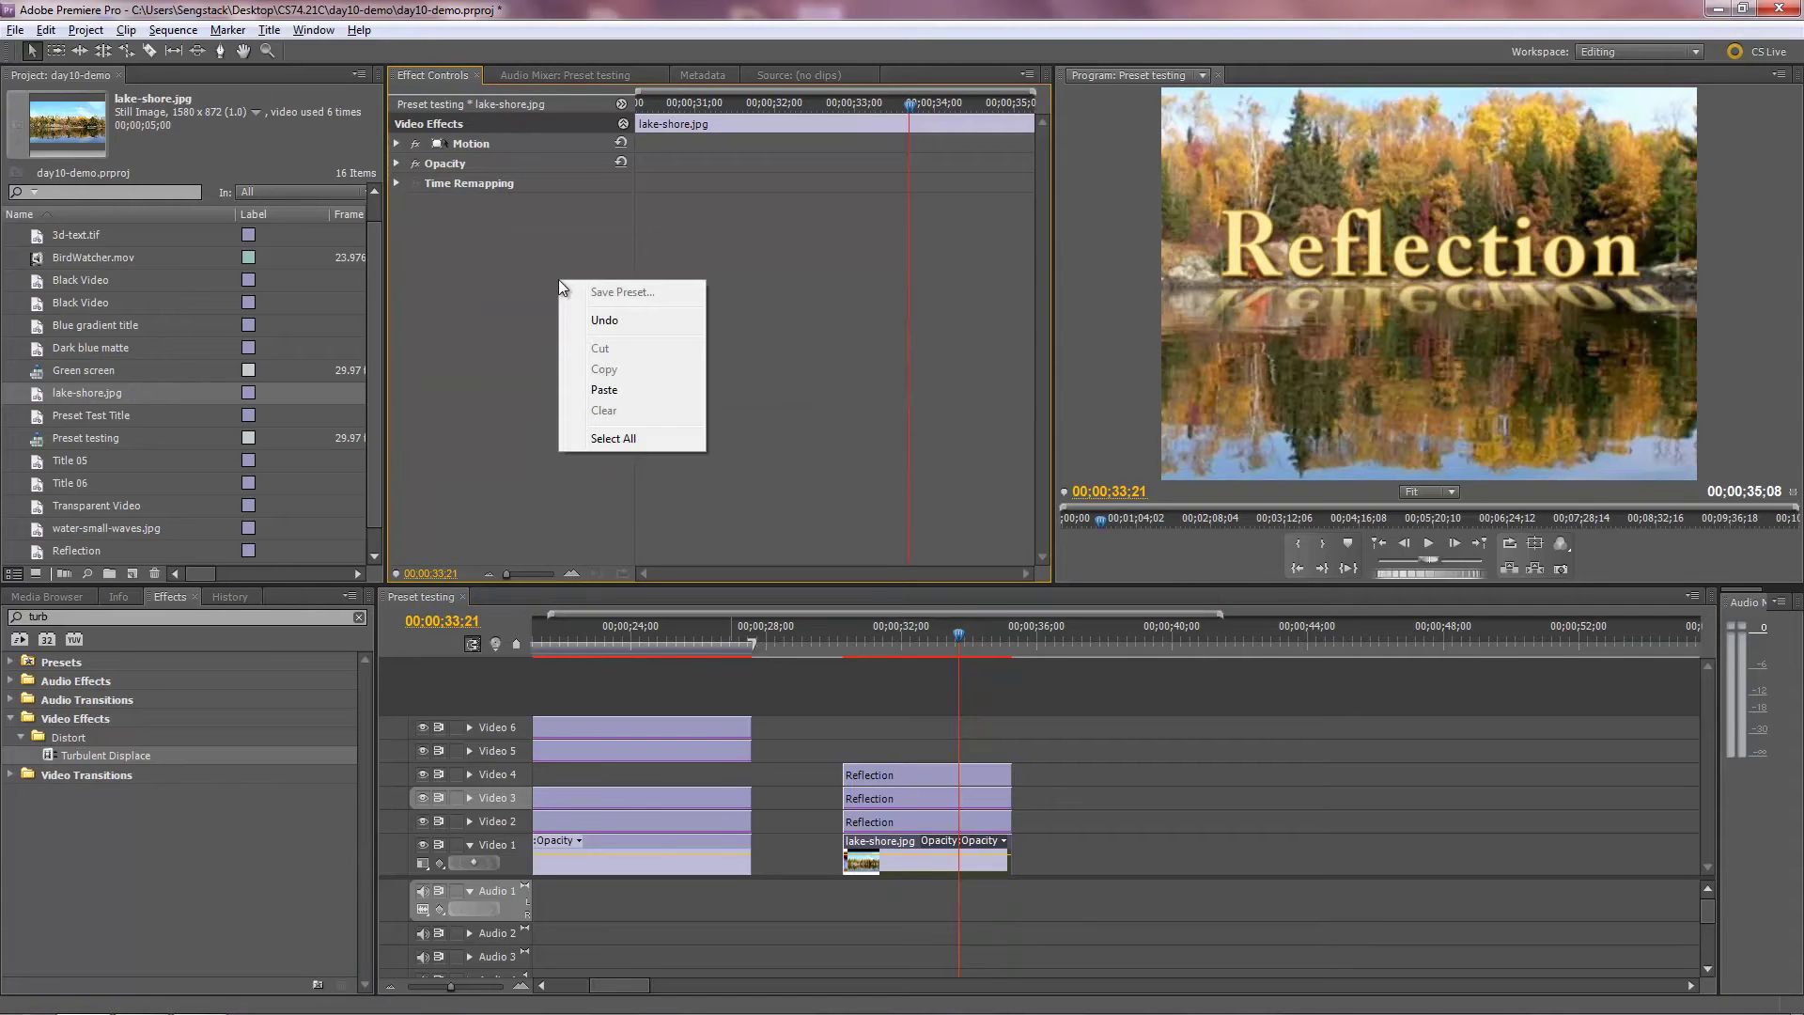
pyautogui.click(616, 387)
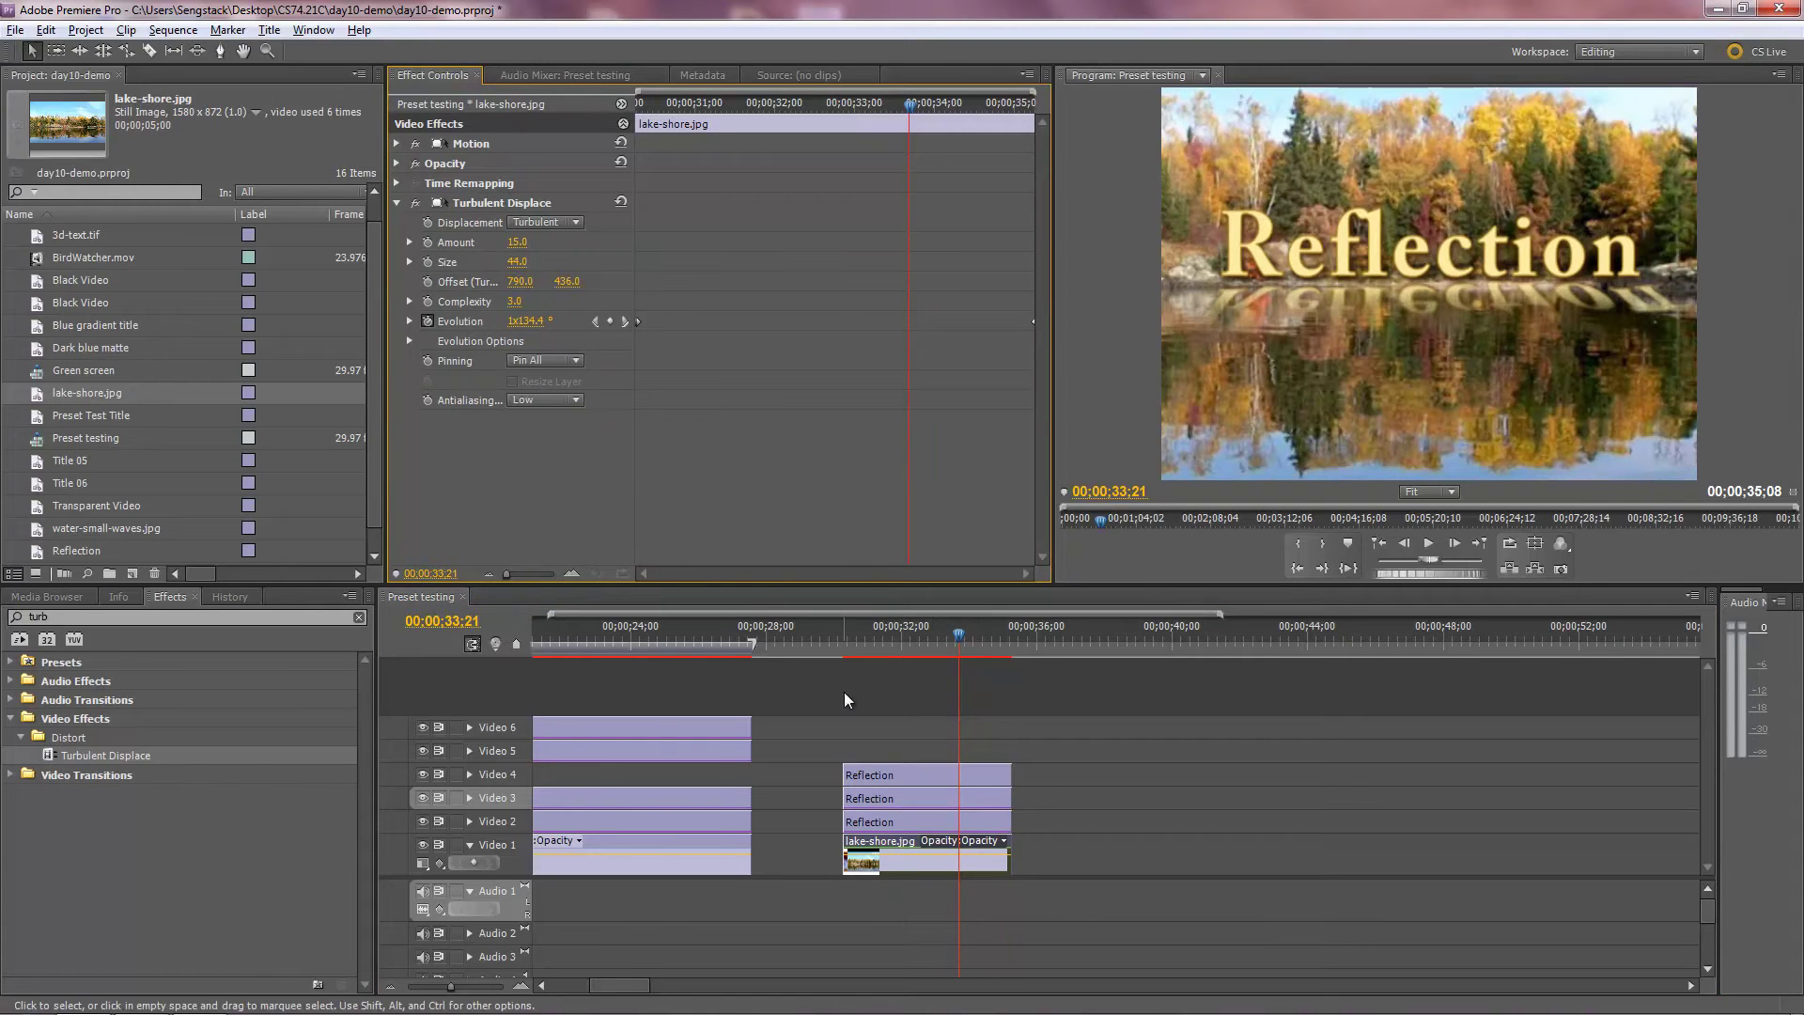
pyautogui.moveTo(965, 644); pyautogui.dragTo(900, 673)
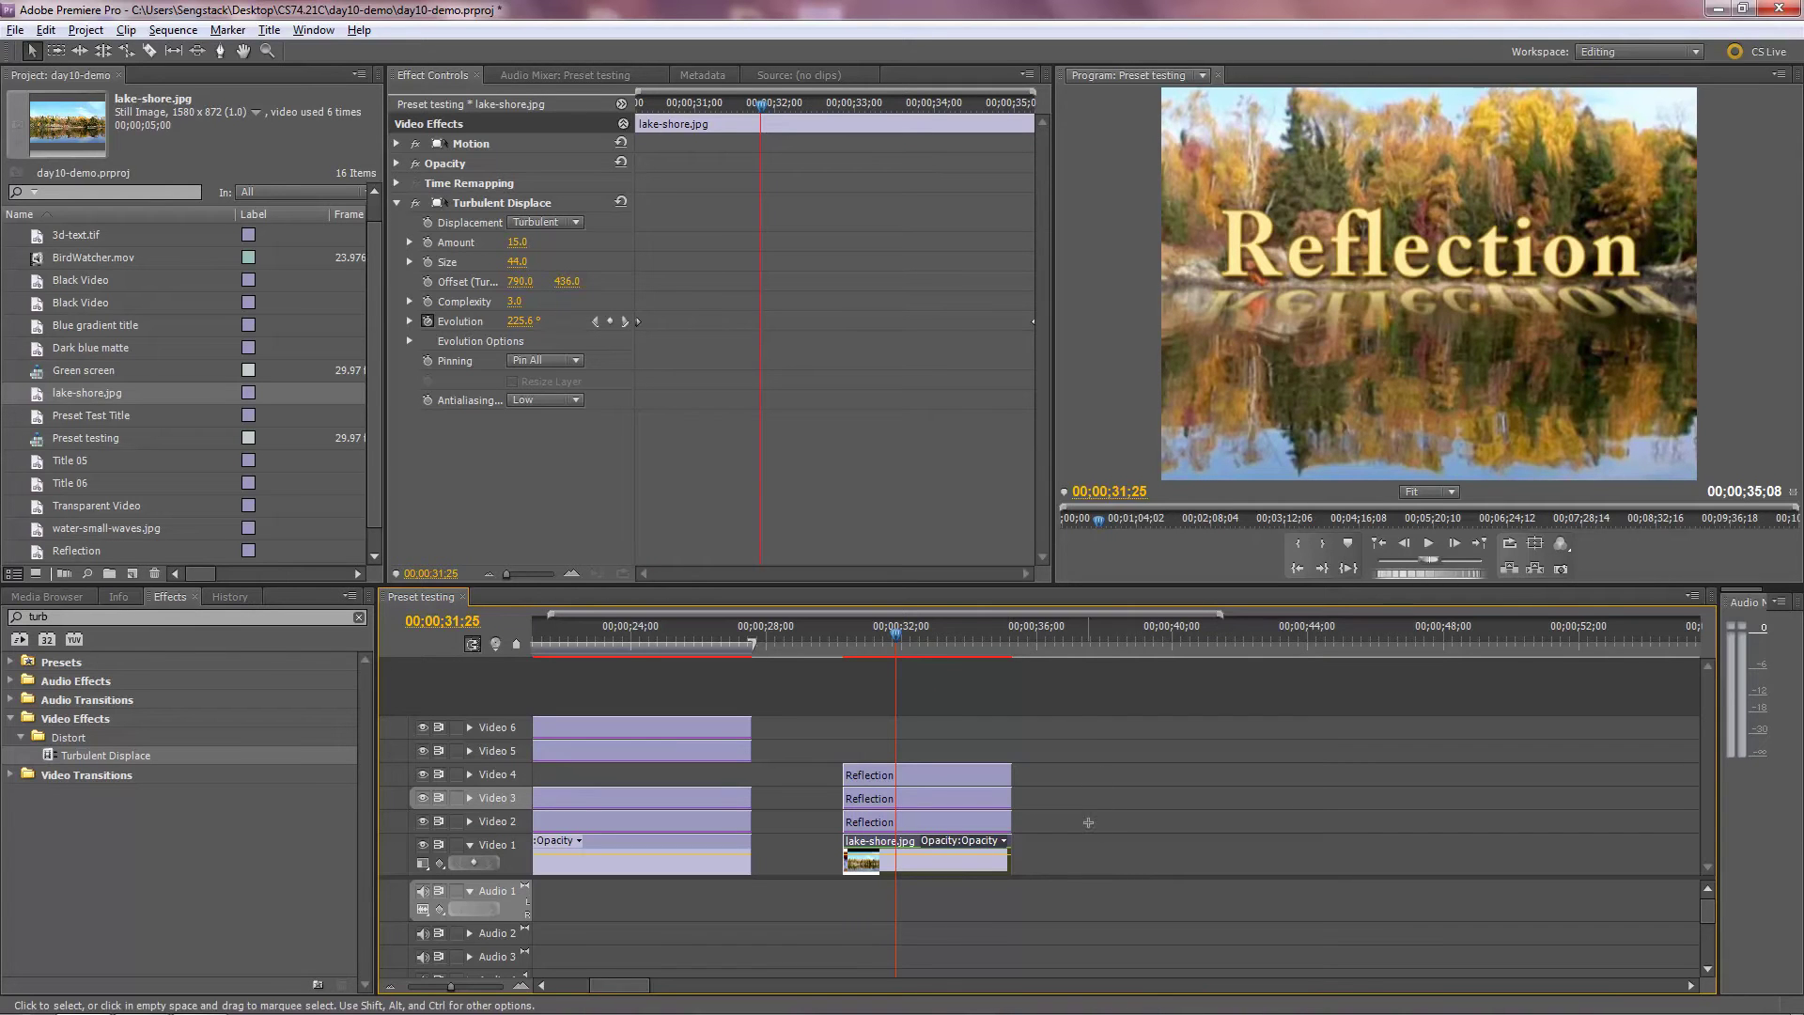
# Step: Select the three Reflection clips, then copy the lake-shore.jpg clip with its effect
pyautogui.moveTo(1090, 824); pyautogui.dragTo(977, 759)
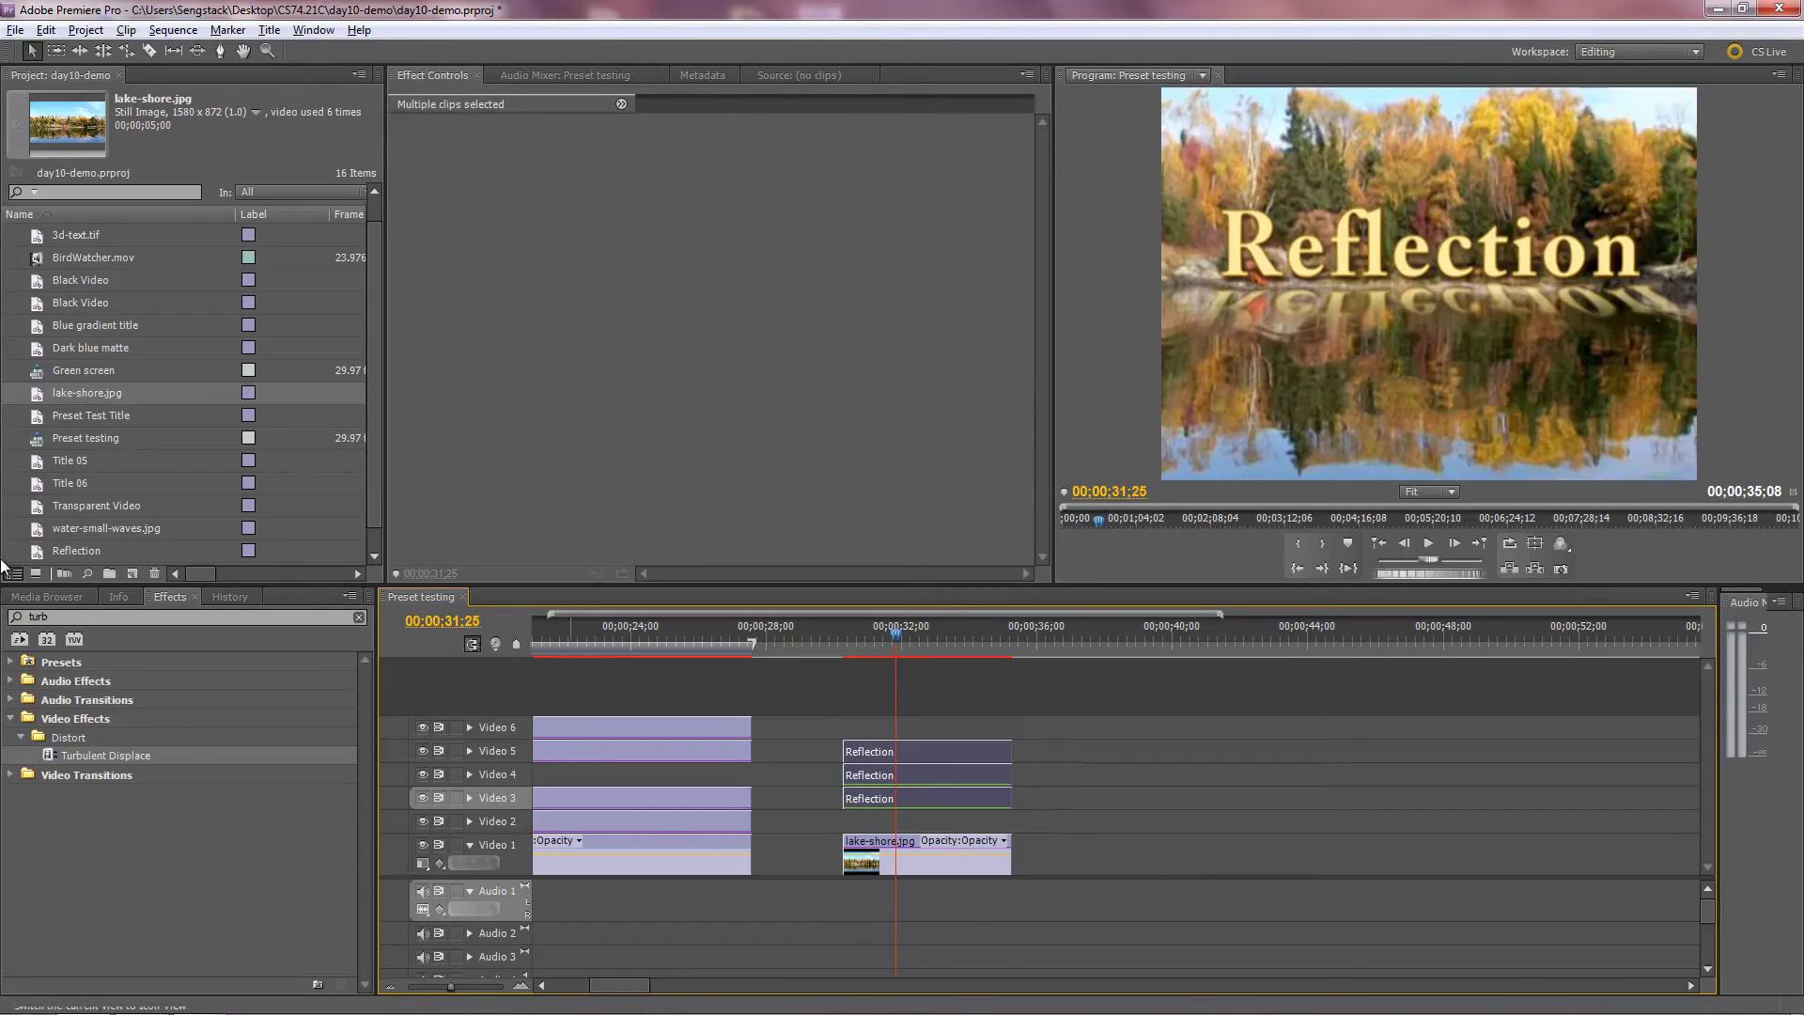
pyautogui.click(35, 396)
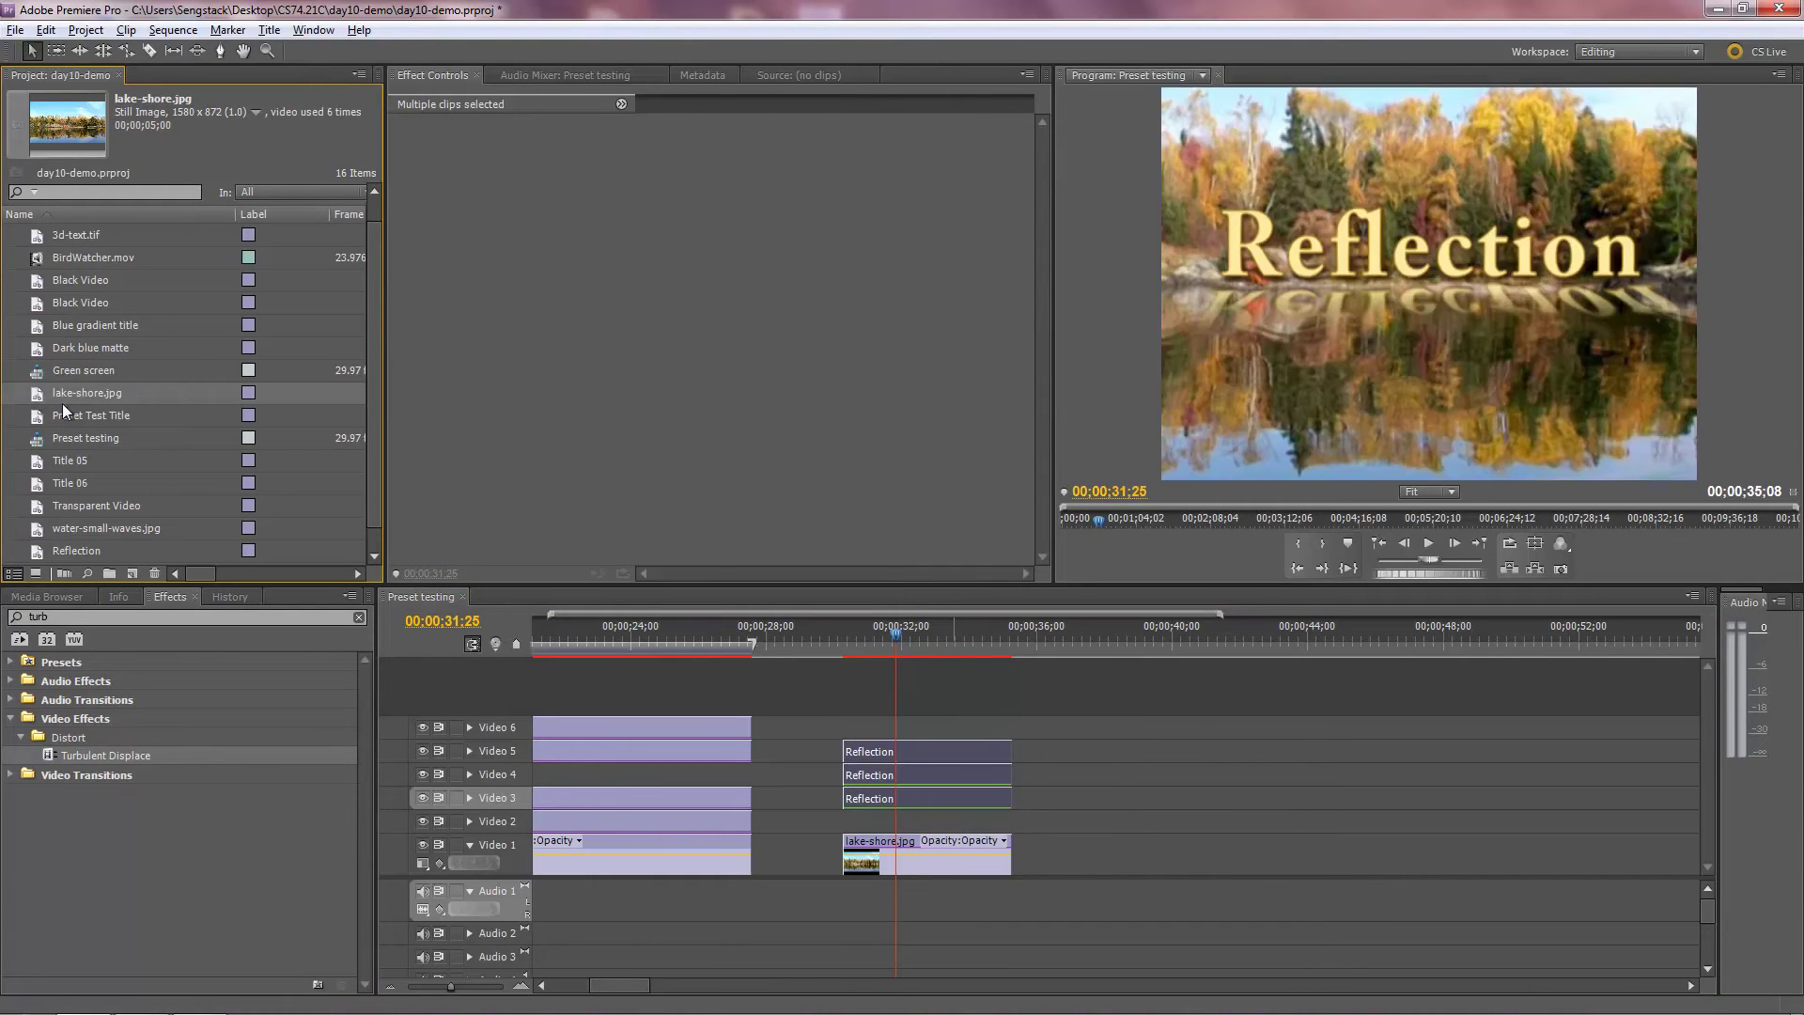
pyautogui.click(926, 859)
pyautogui.rightClick(925, 861)
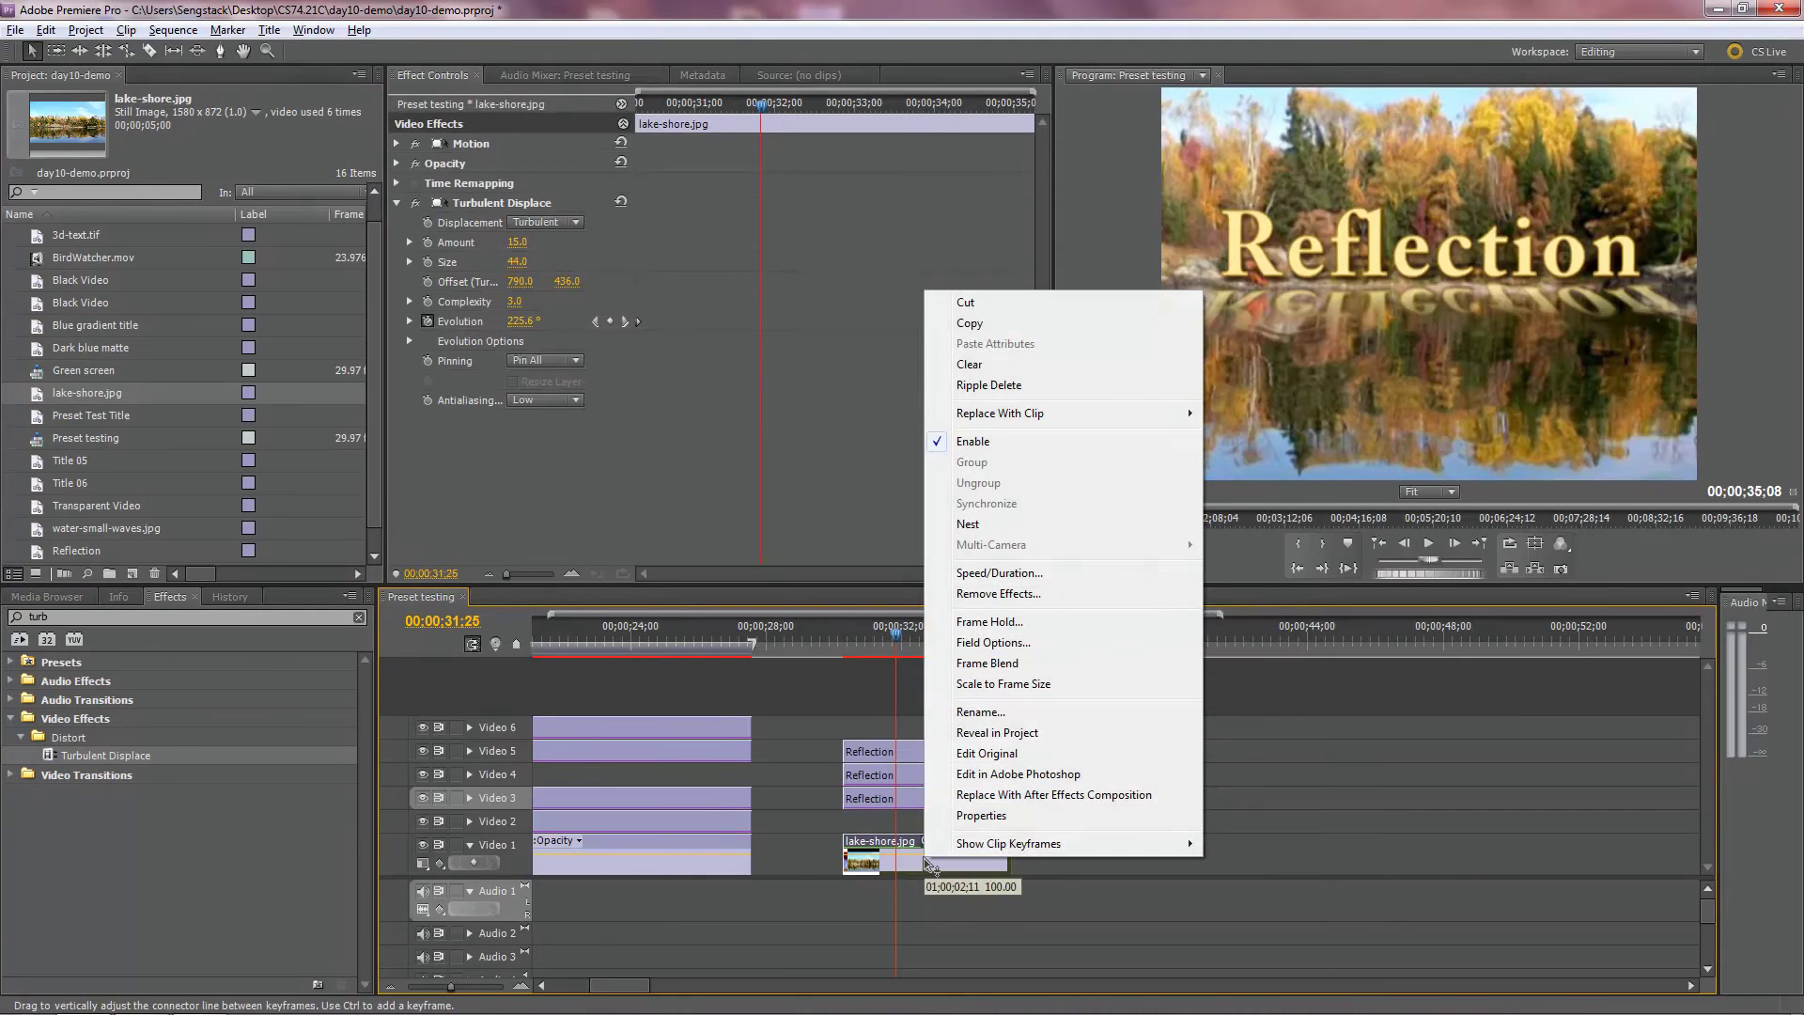
pyautogui.click(970, 325)
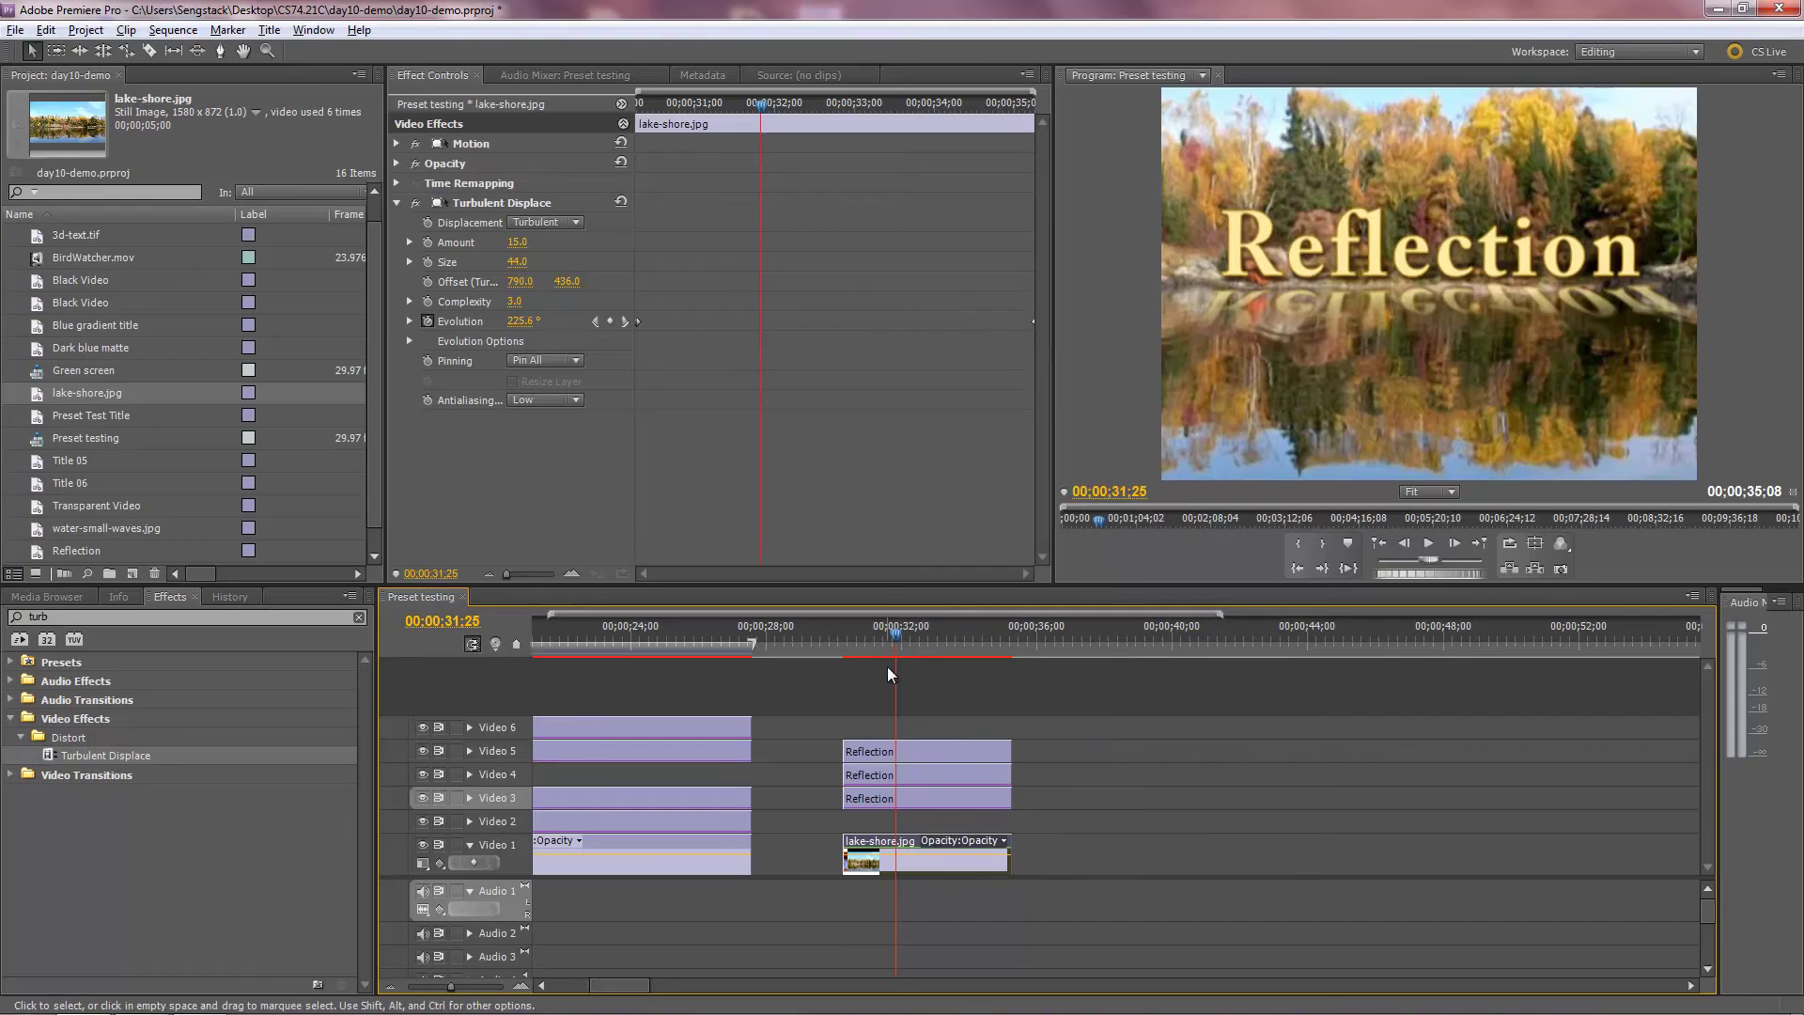
# Step: Target only Video 2 at the clip start and paste the lake-shore.jpg copy there
pyautogui.click(890, 637)
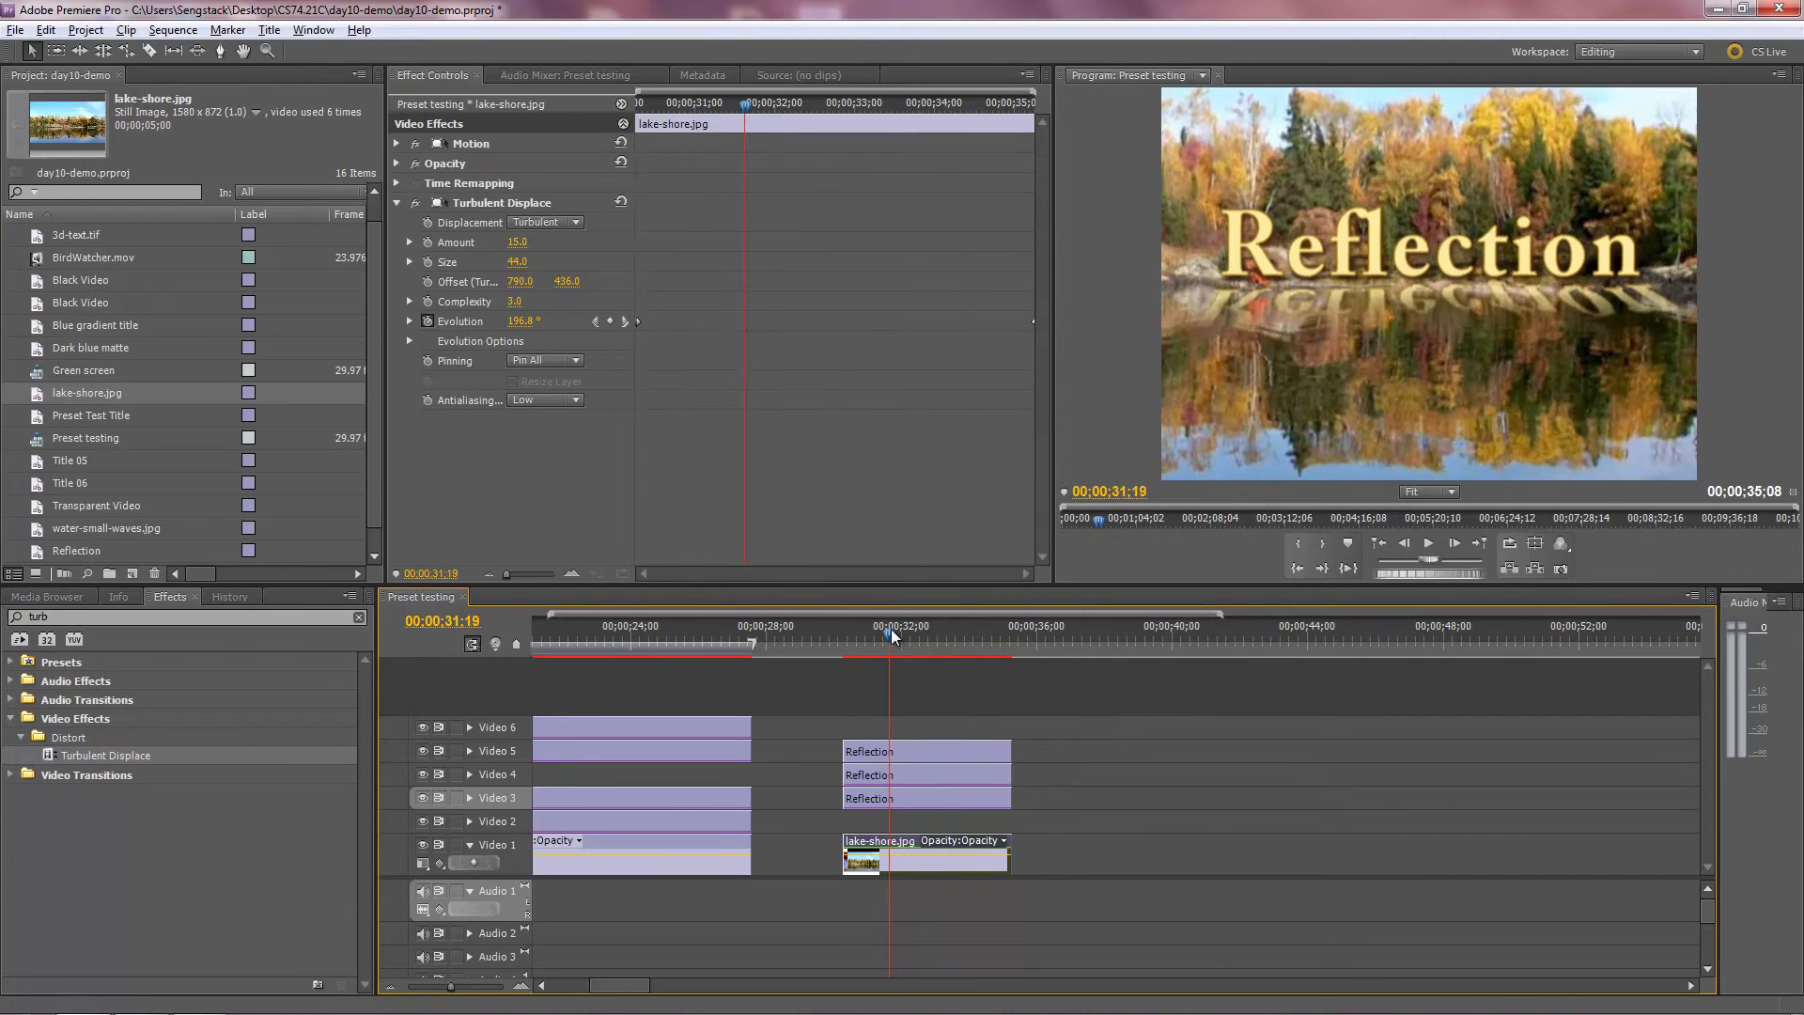
pyautogui.press('Up')
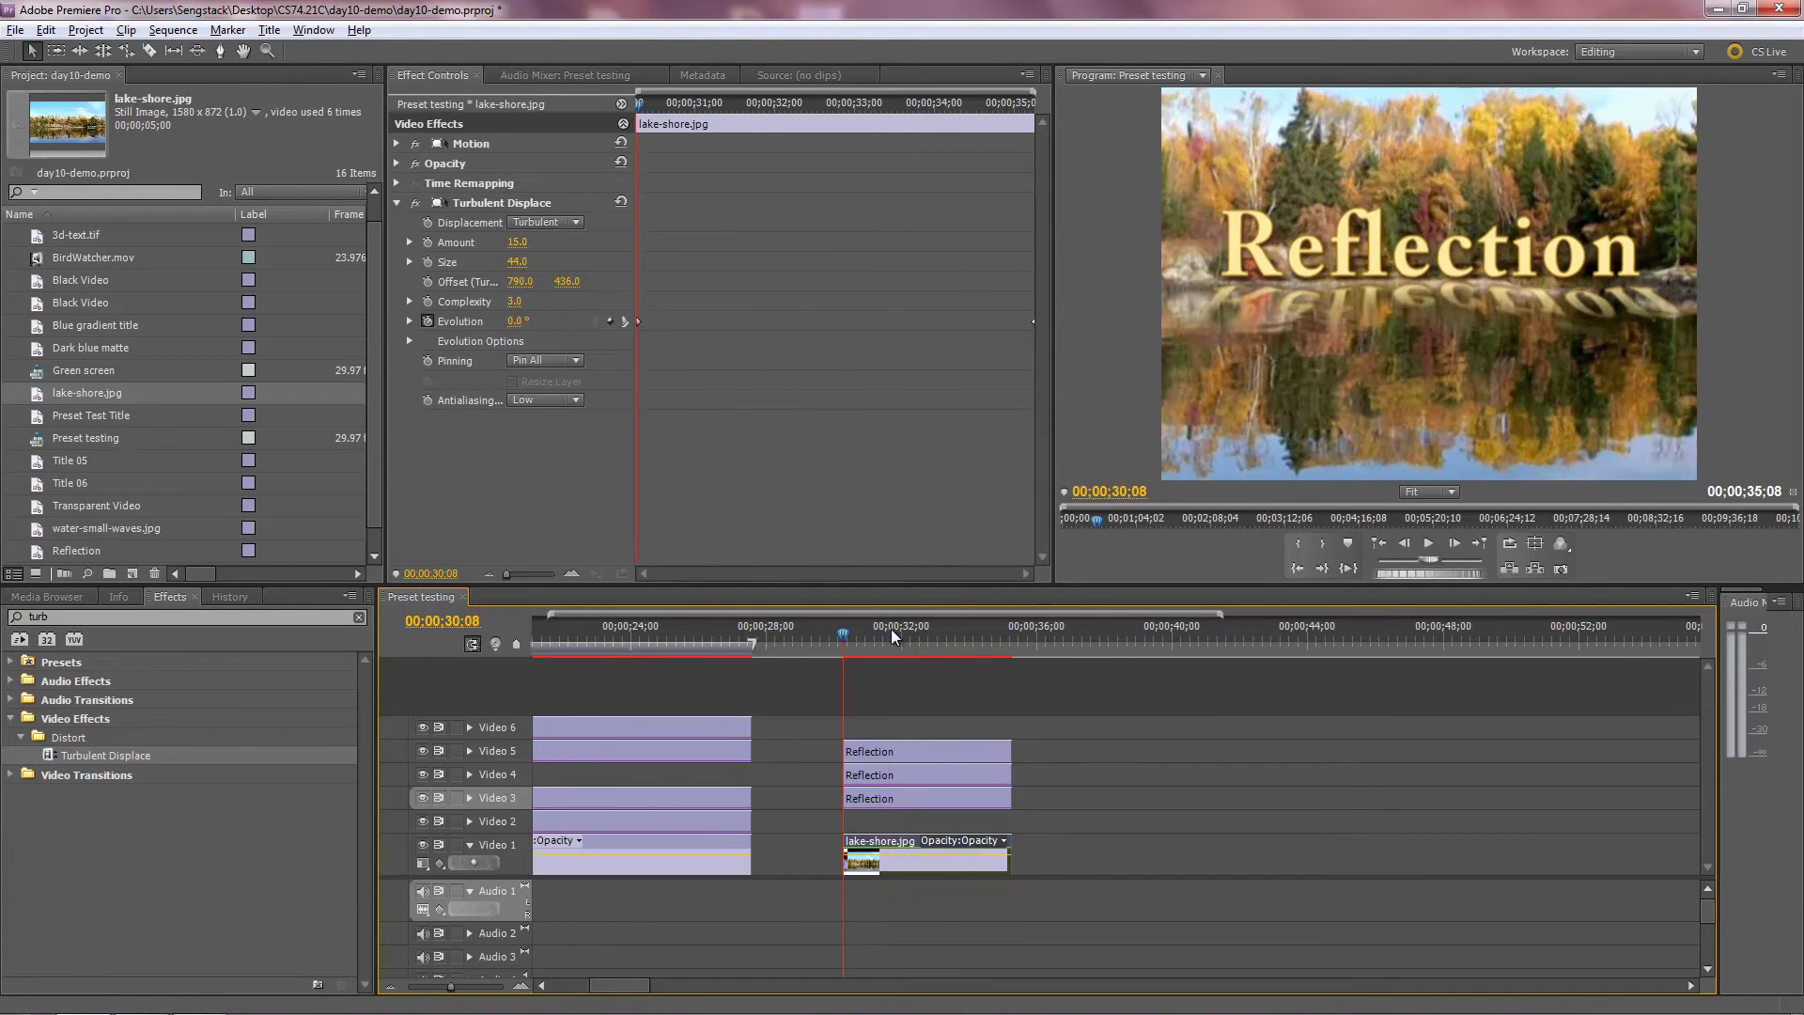
pyautogui.click(513, 821)
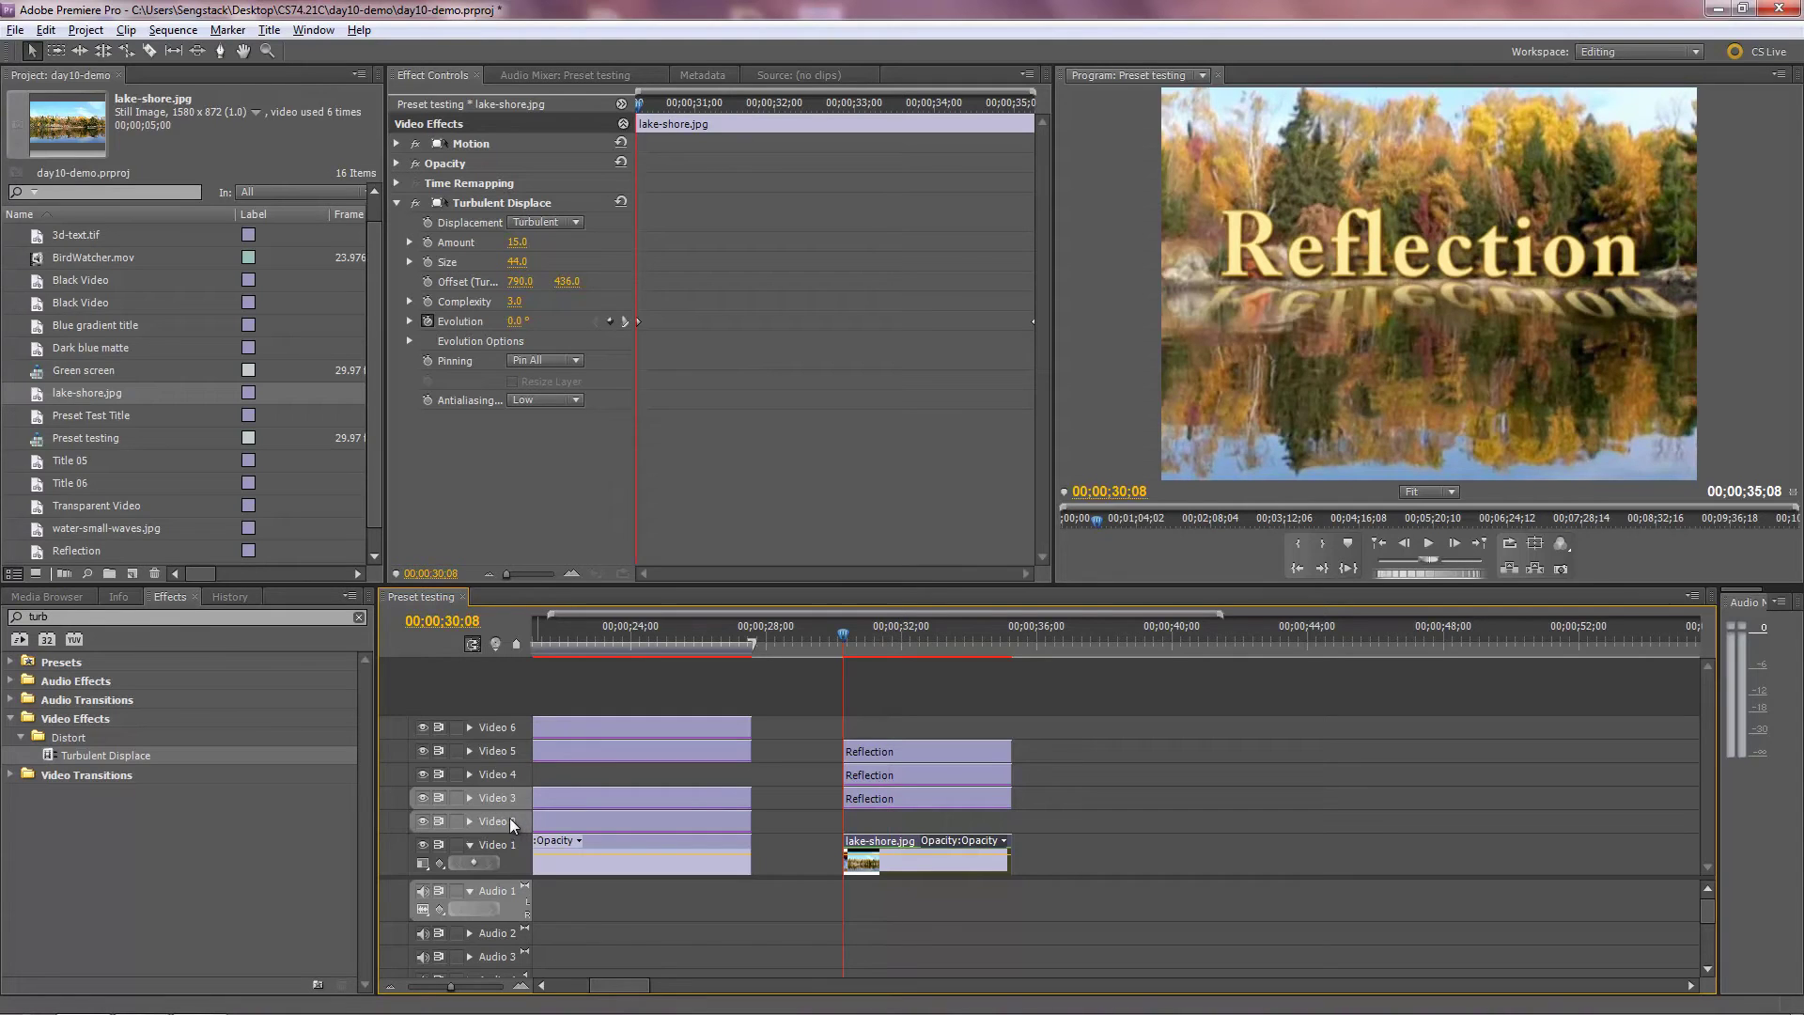
pyautogui.click(518, 805)
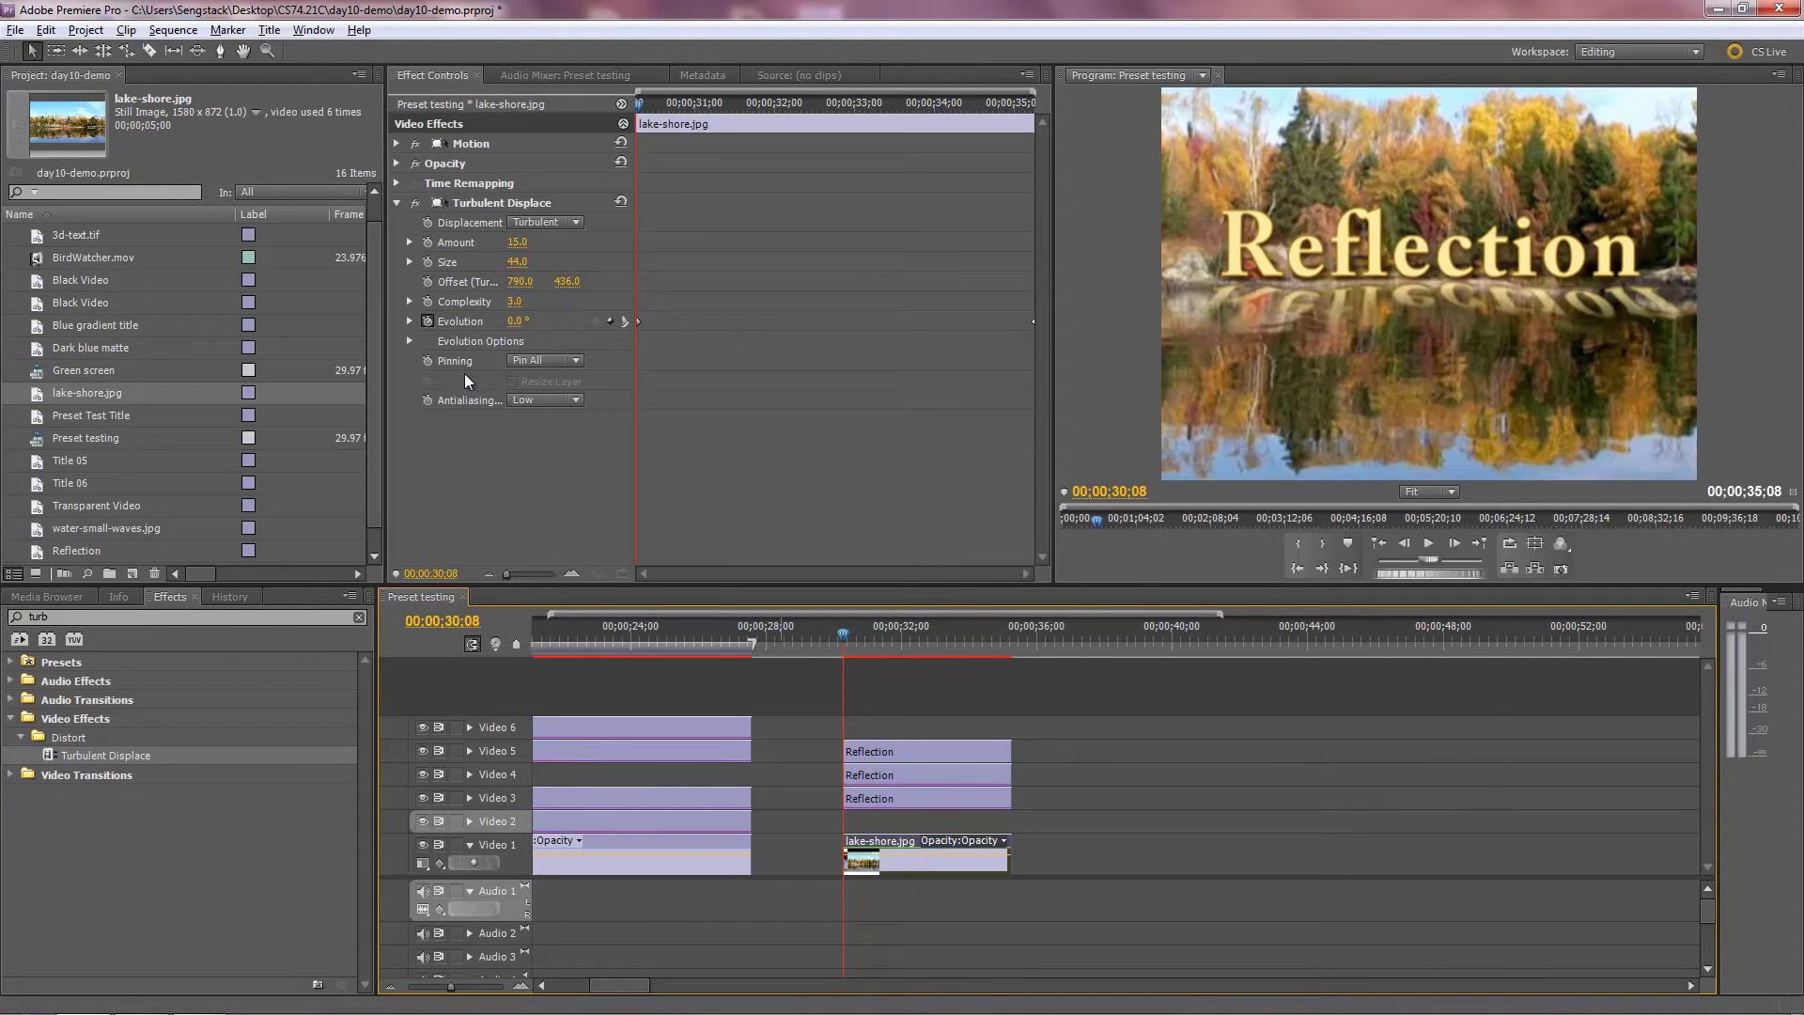
pyautogui.click(45, 30)
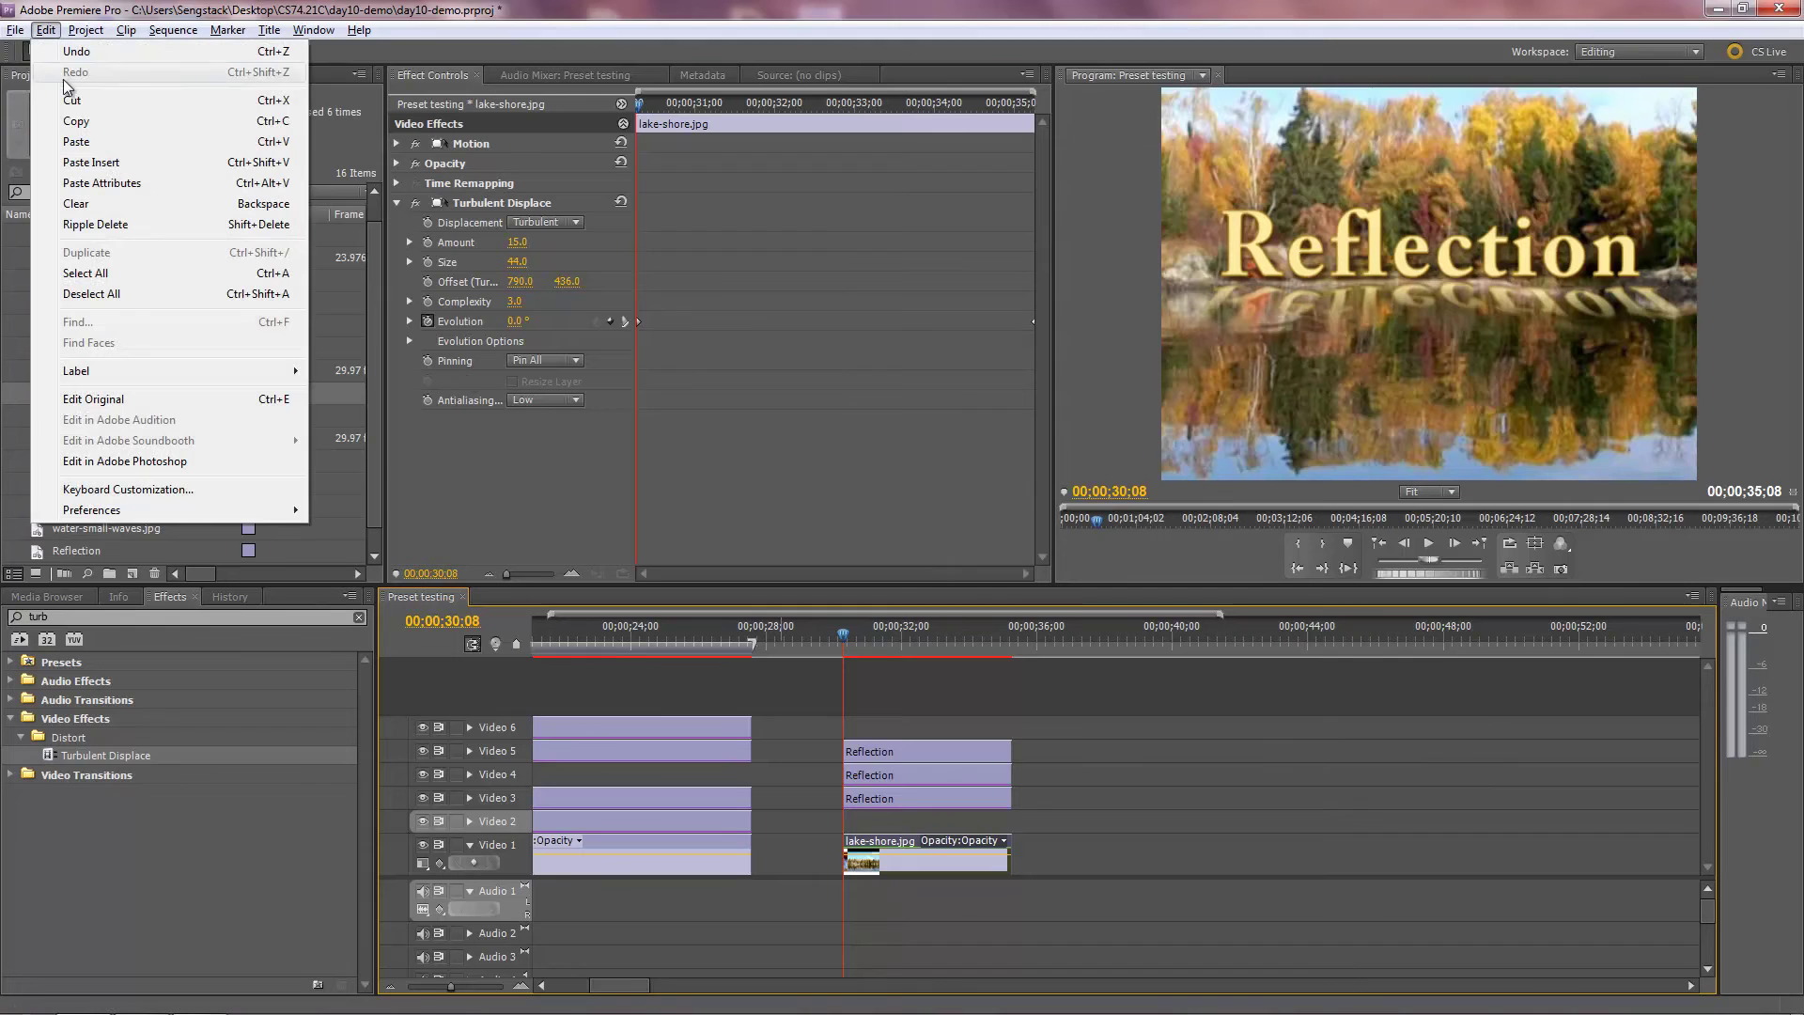
pyautogui.click(78, 142)
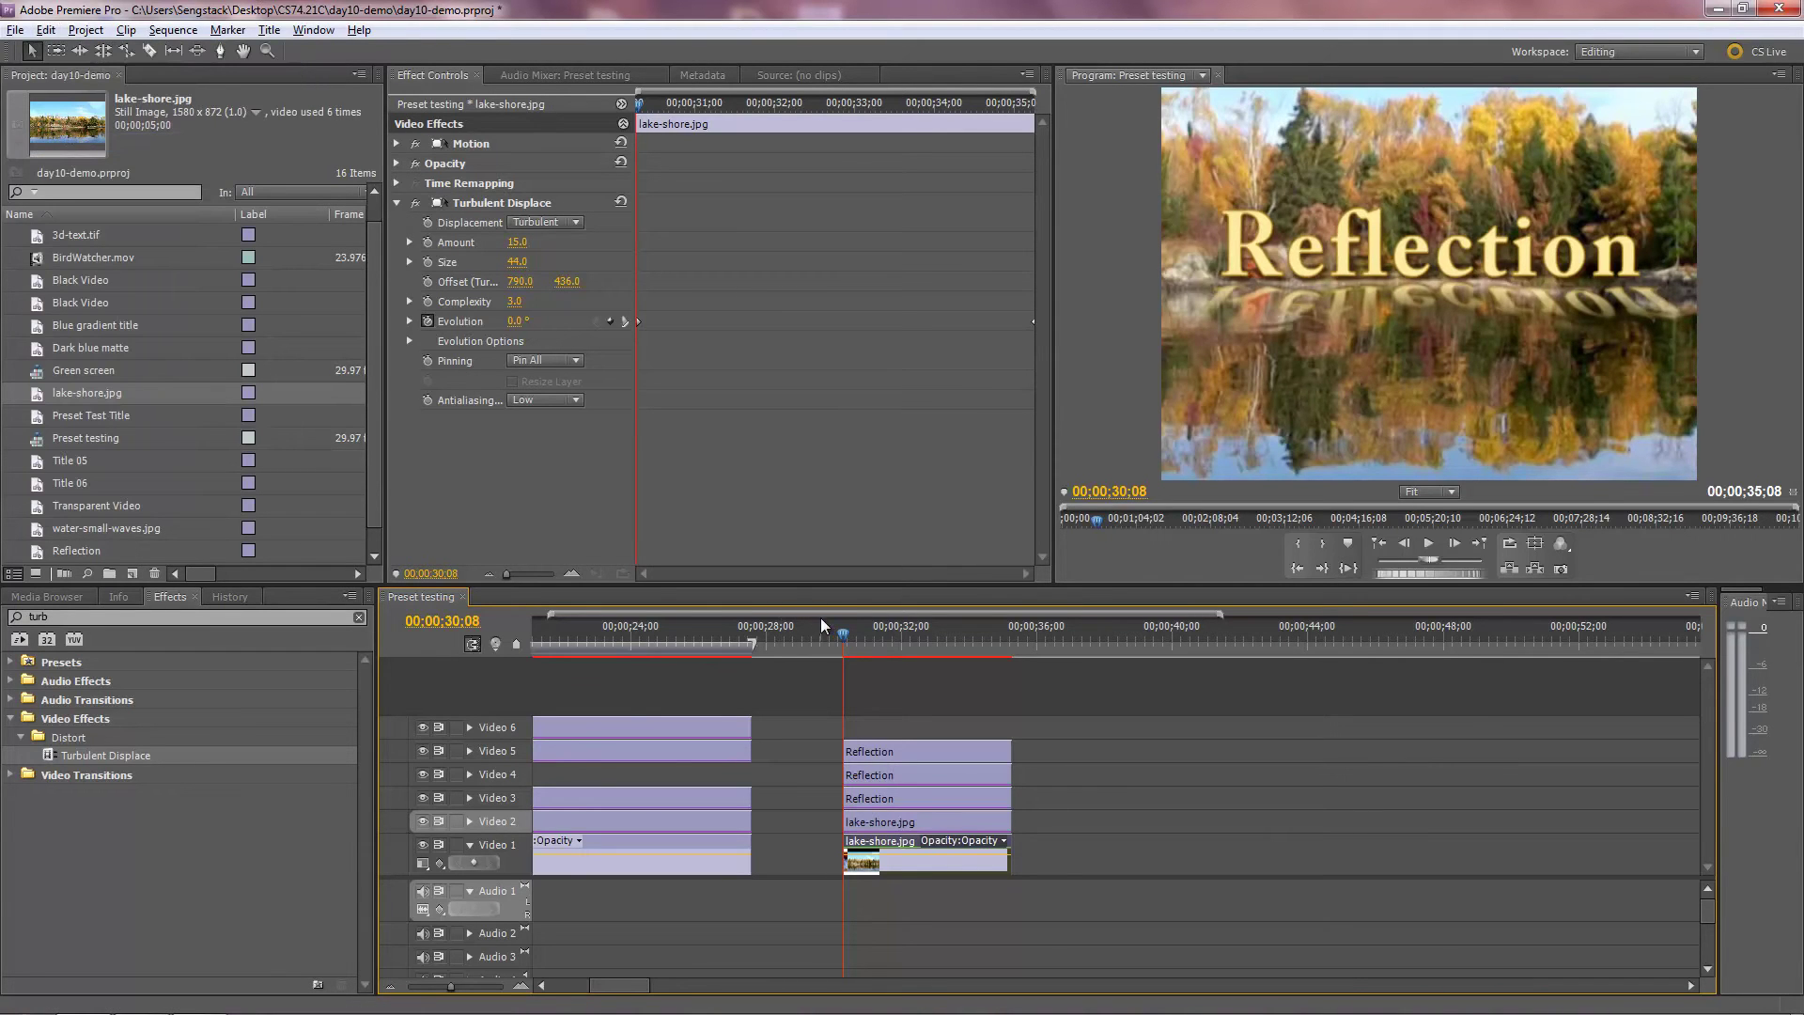
pyautogui.moveTo(842, 638); pyautogui.dragTo(877, 638)
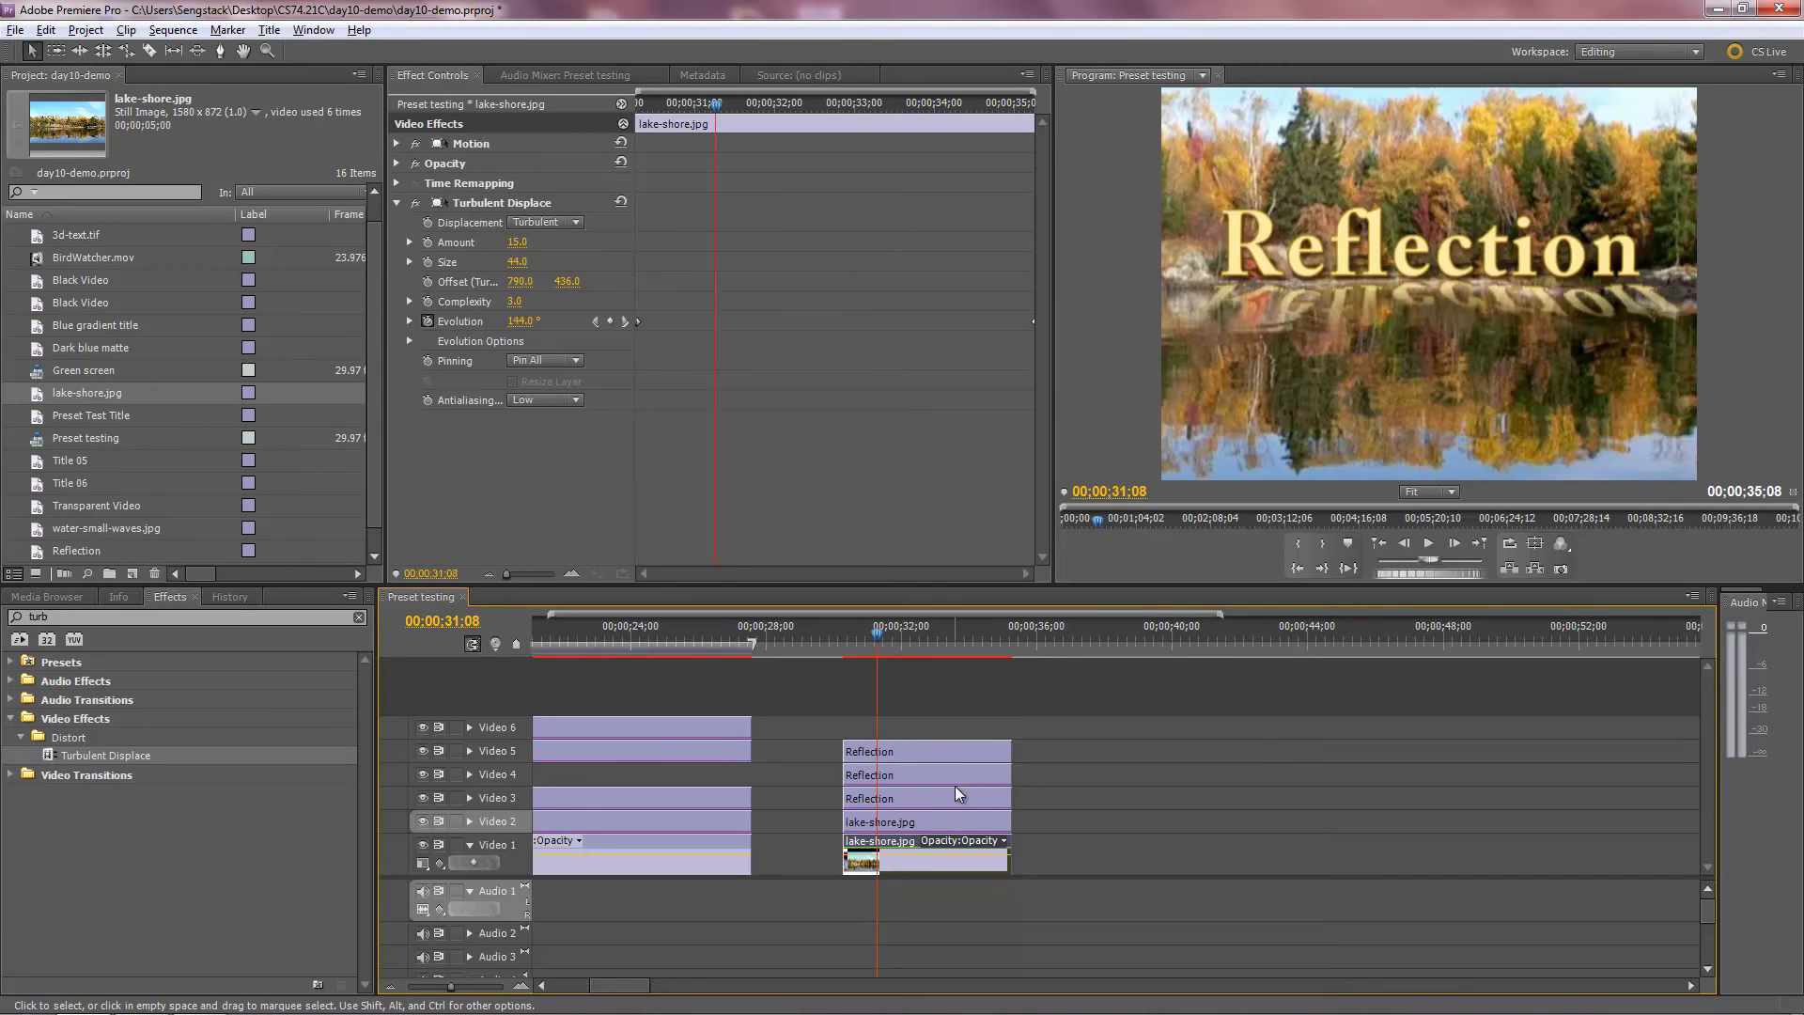
pyautogui.click(881, 630)
pyautogui.click(943, 822)
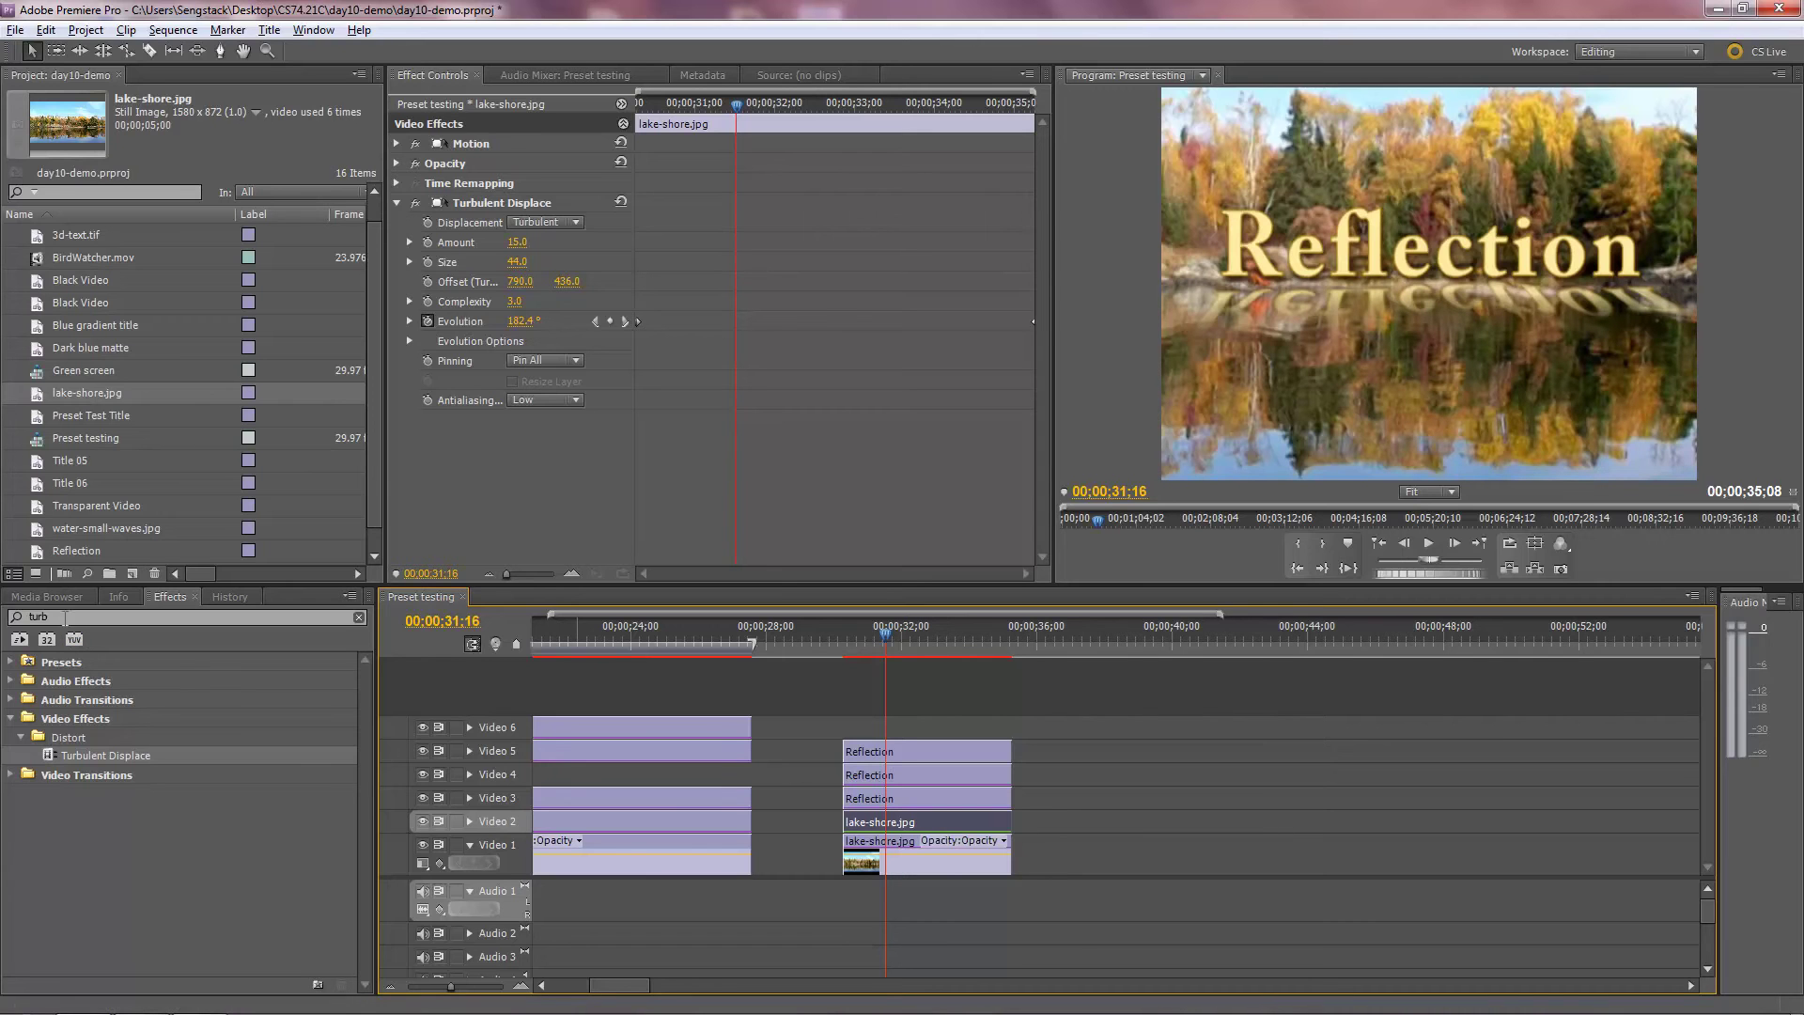
# Step: Apply Linear Wipe to the lake-shore.jpg copy on Video 2
pyautogui.click(56, 617)
pyautogui.write('linear')
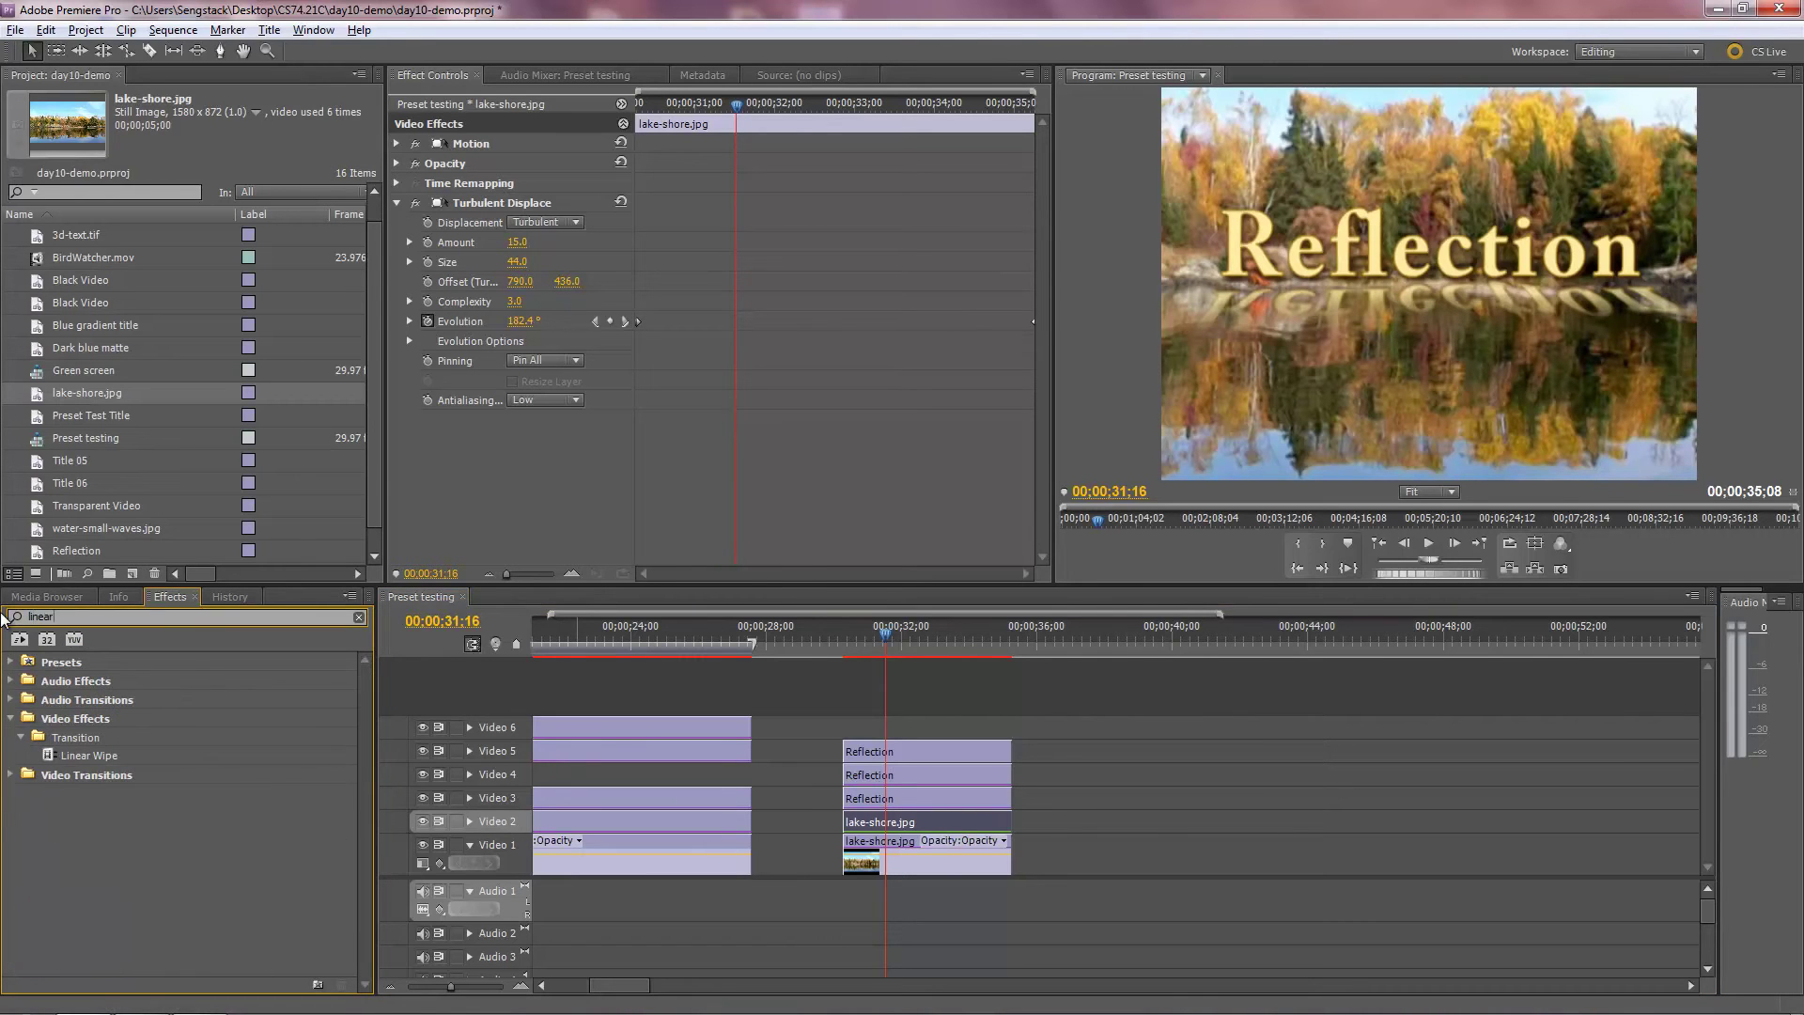
pyautogui.moveTo(87, 757); pyautogui.dragTo(894, 823)
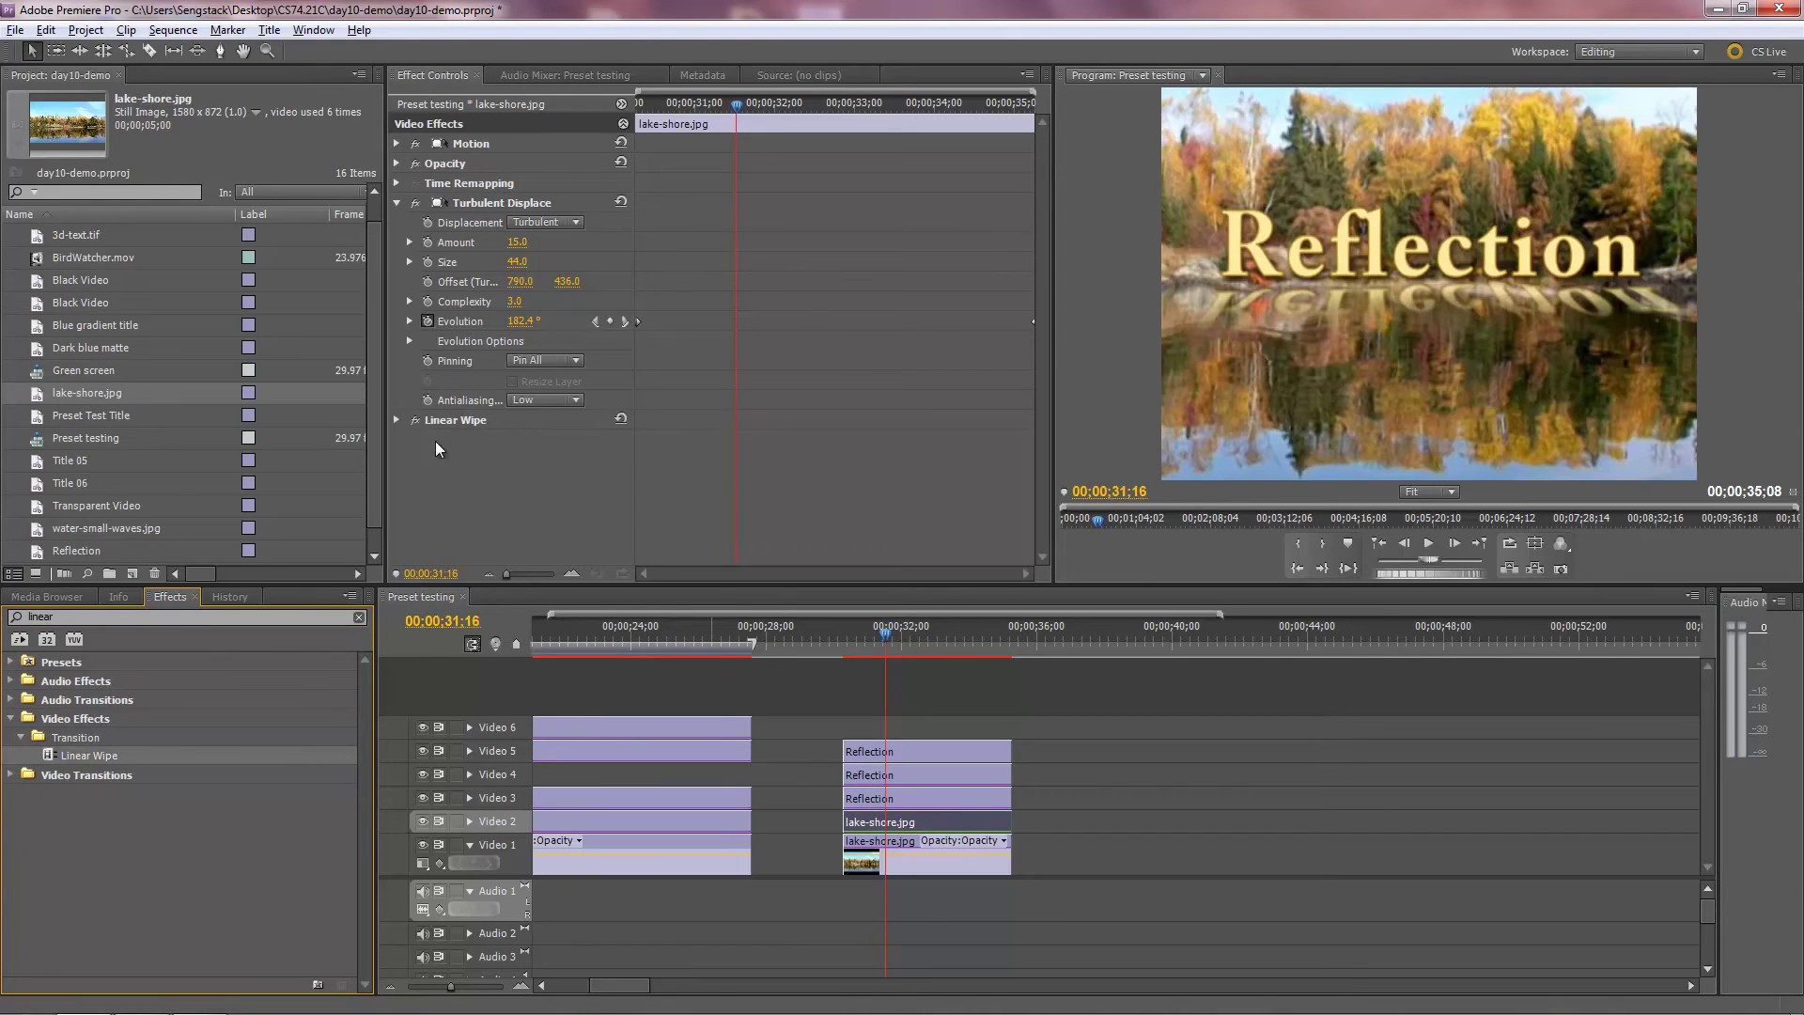
# Step: Set the Linear Wipe angle to 180° and Transition Completion to 77%
pyautogui.click(396, 419)
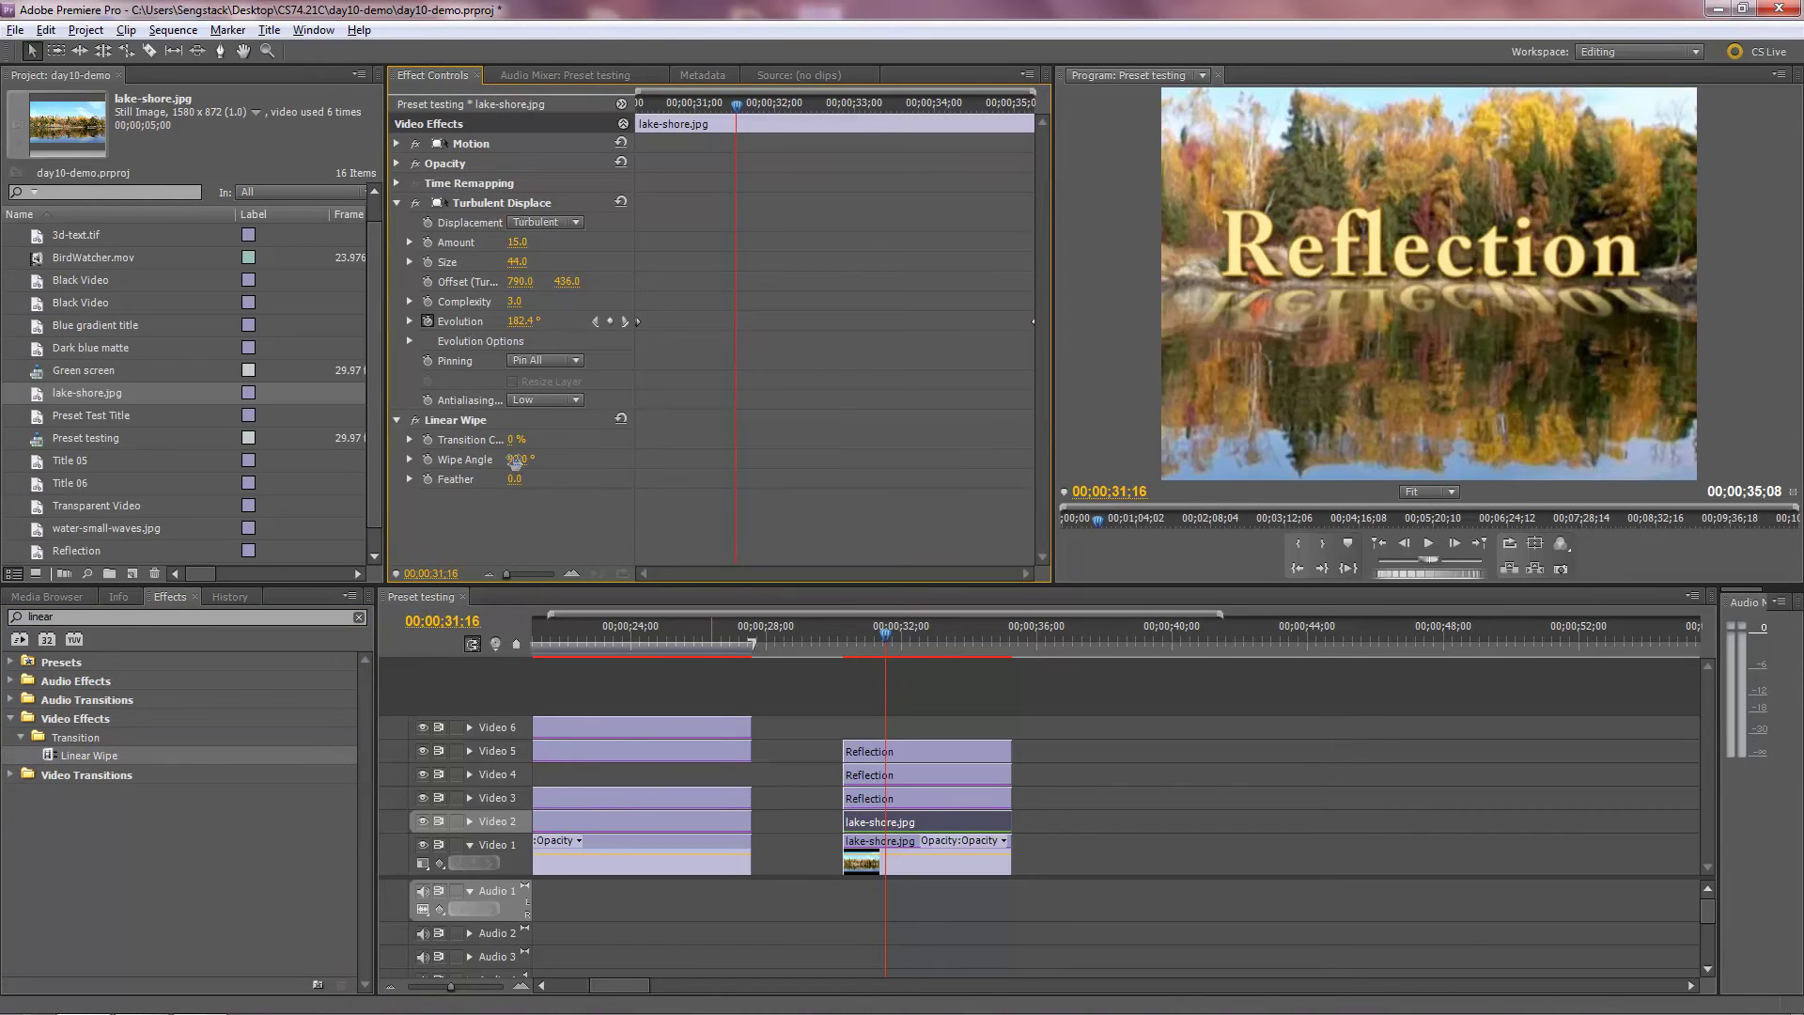
pyautogui.click(410, 458)
pyautogui.click(520, 503)
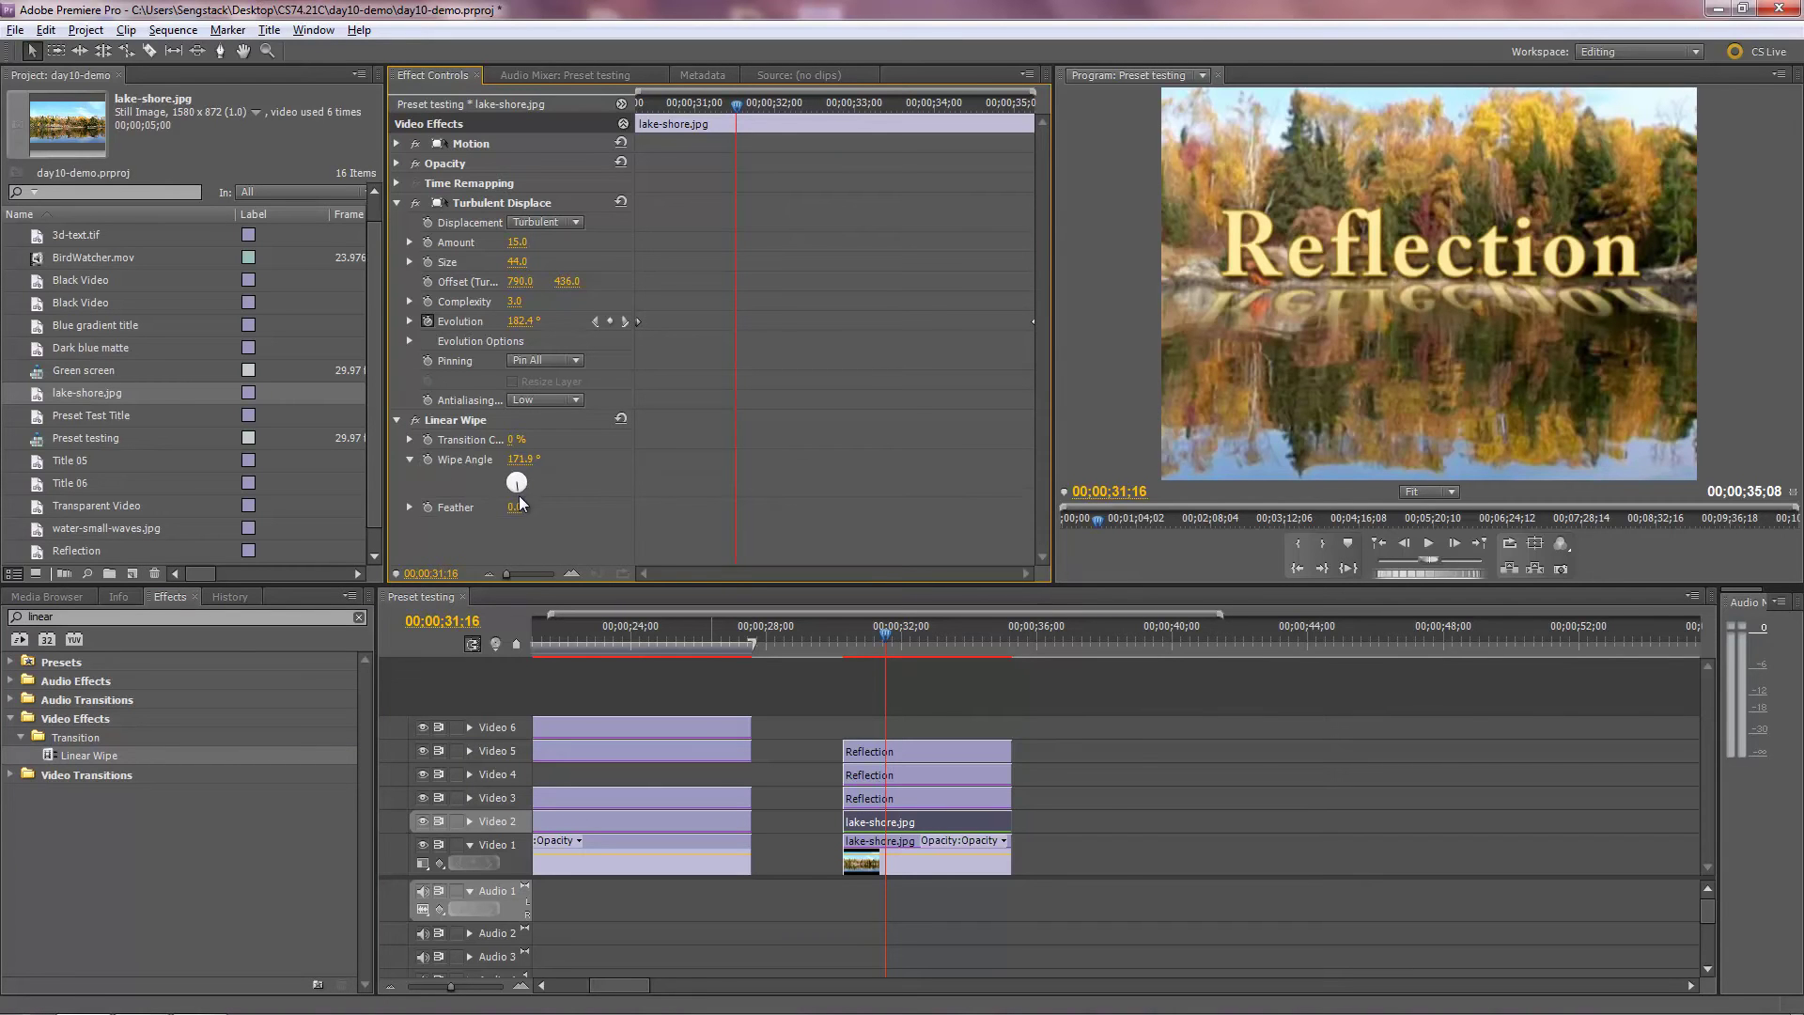
pyautogui.moveTo(519, 461); pyautogui.dragTo(632, 458)
pyautogui.click(420, 842)
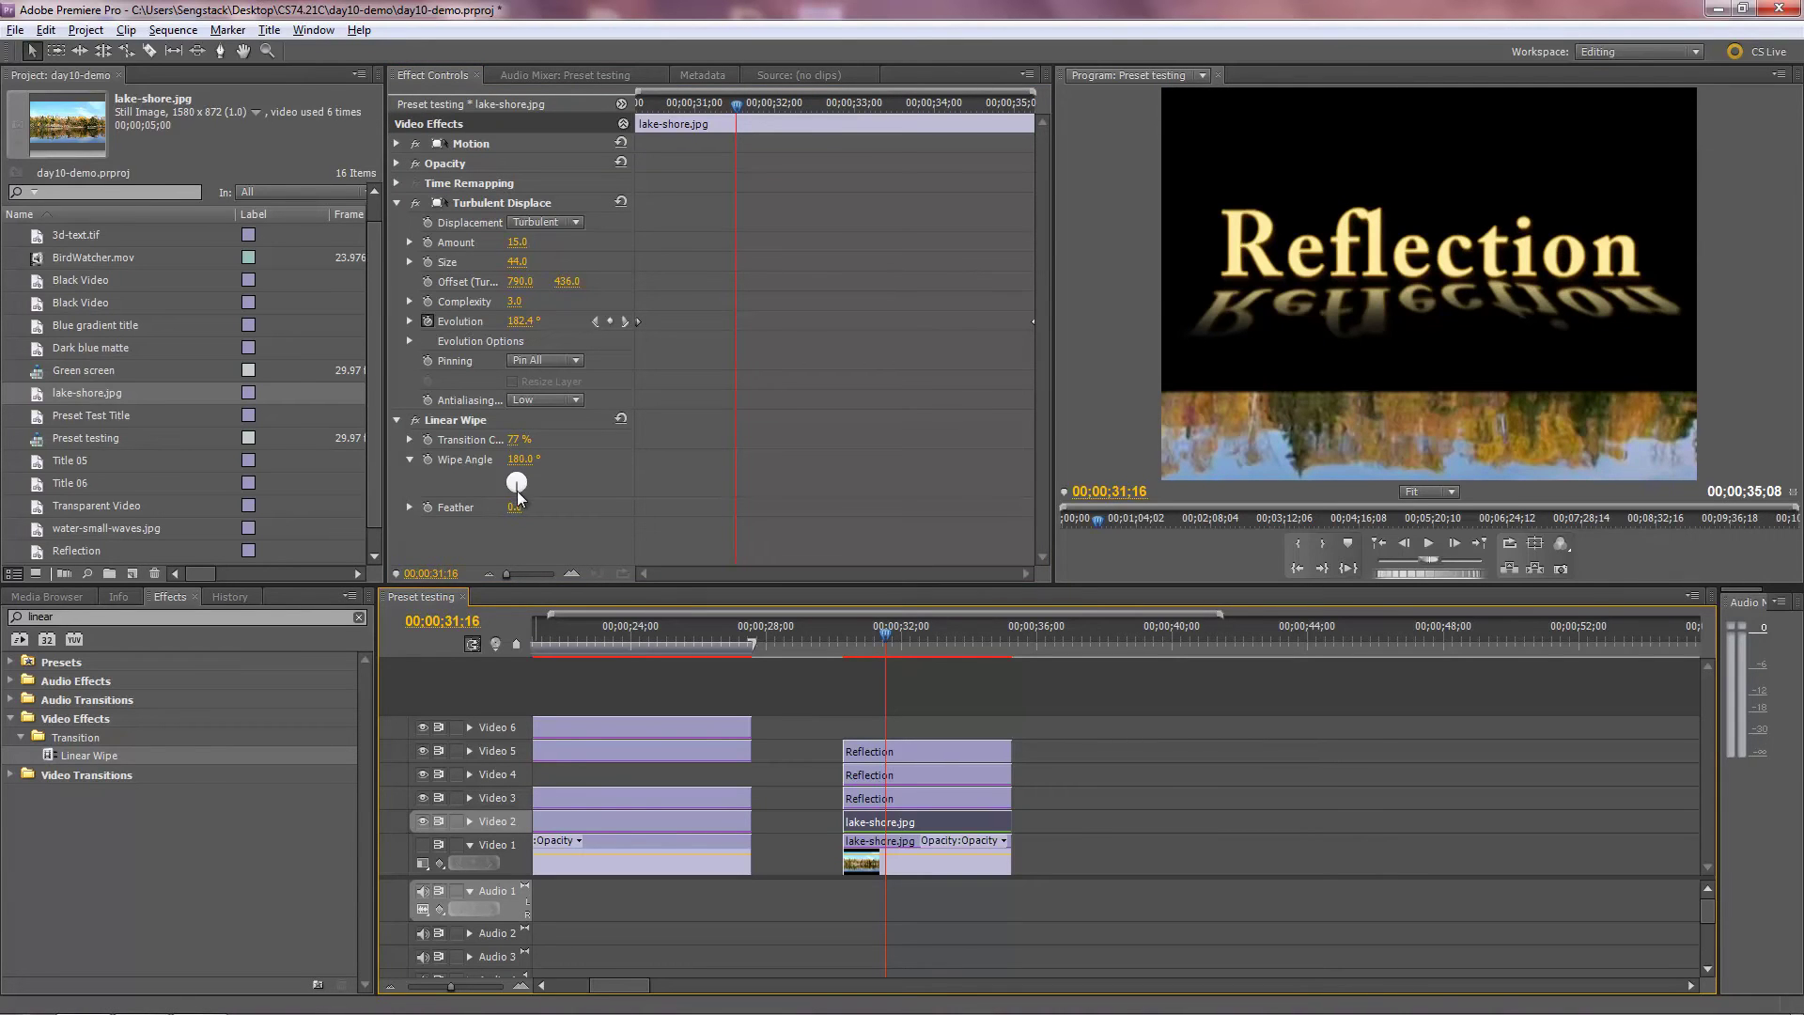
# Step: Change the Linear Wipe angle to 0° and set Transition Completion to 35%
pyautogui.click(530, 459)
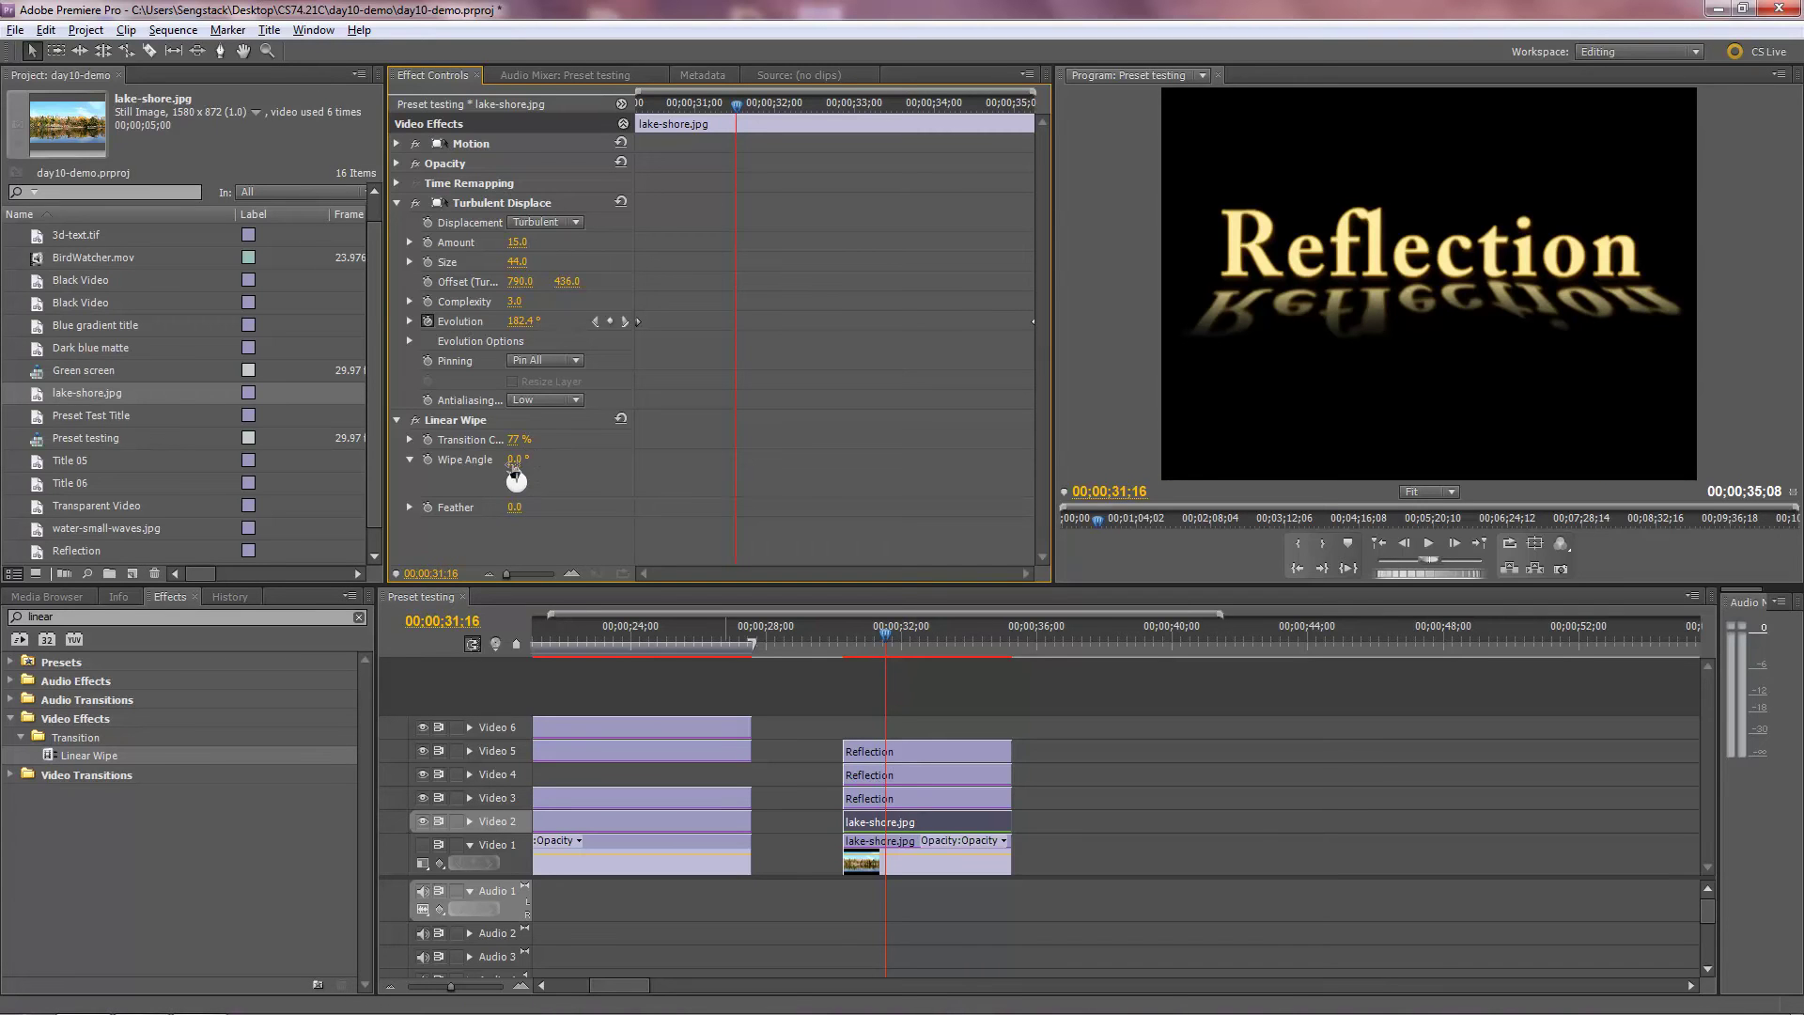
pyautogui.moveTo(518, 444); pyautogui.dragTo(446, 443)
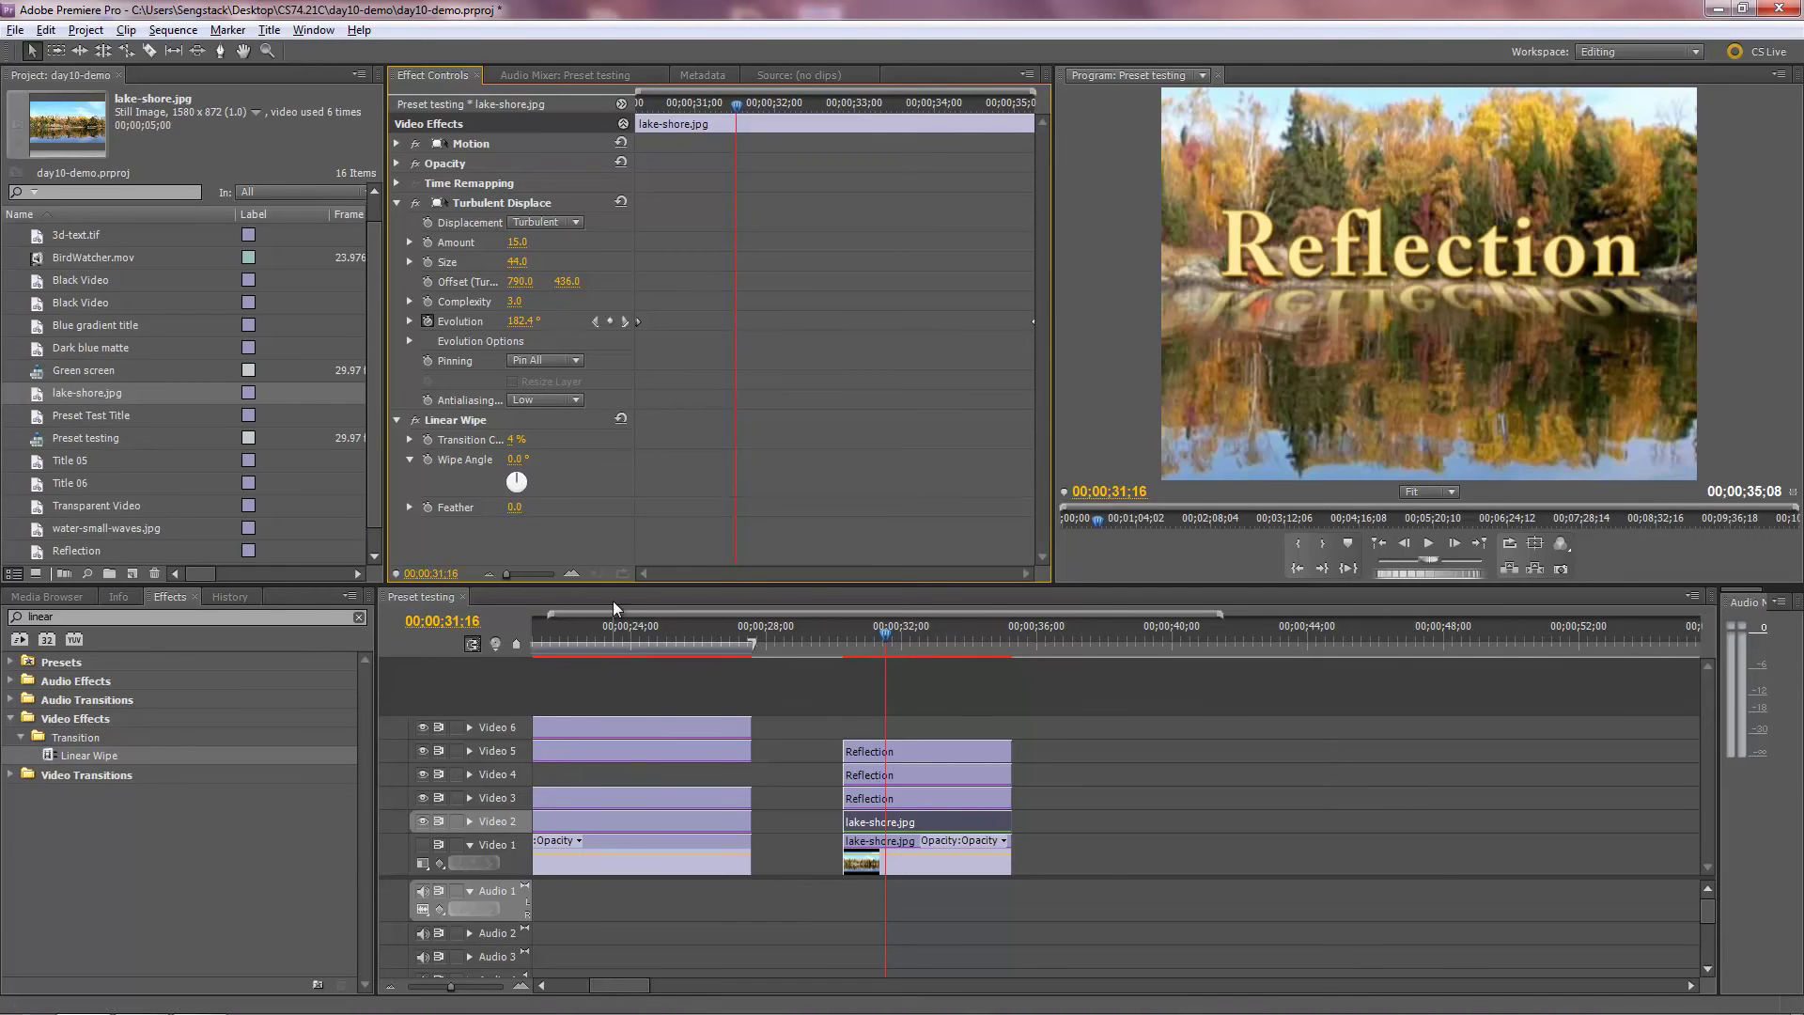
pyautogui.moveTo(519, 444); pyautogui.dragTo(513, 442)
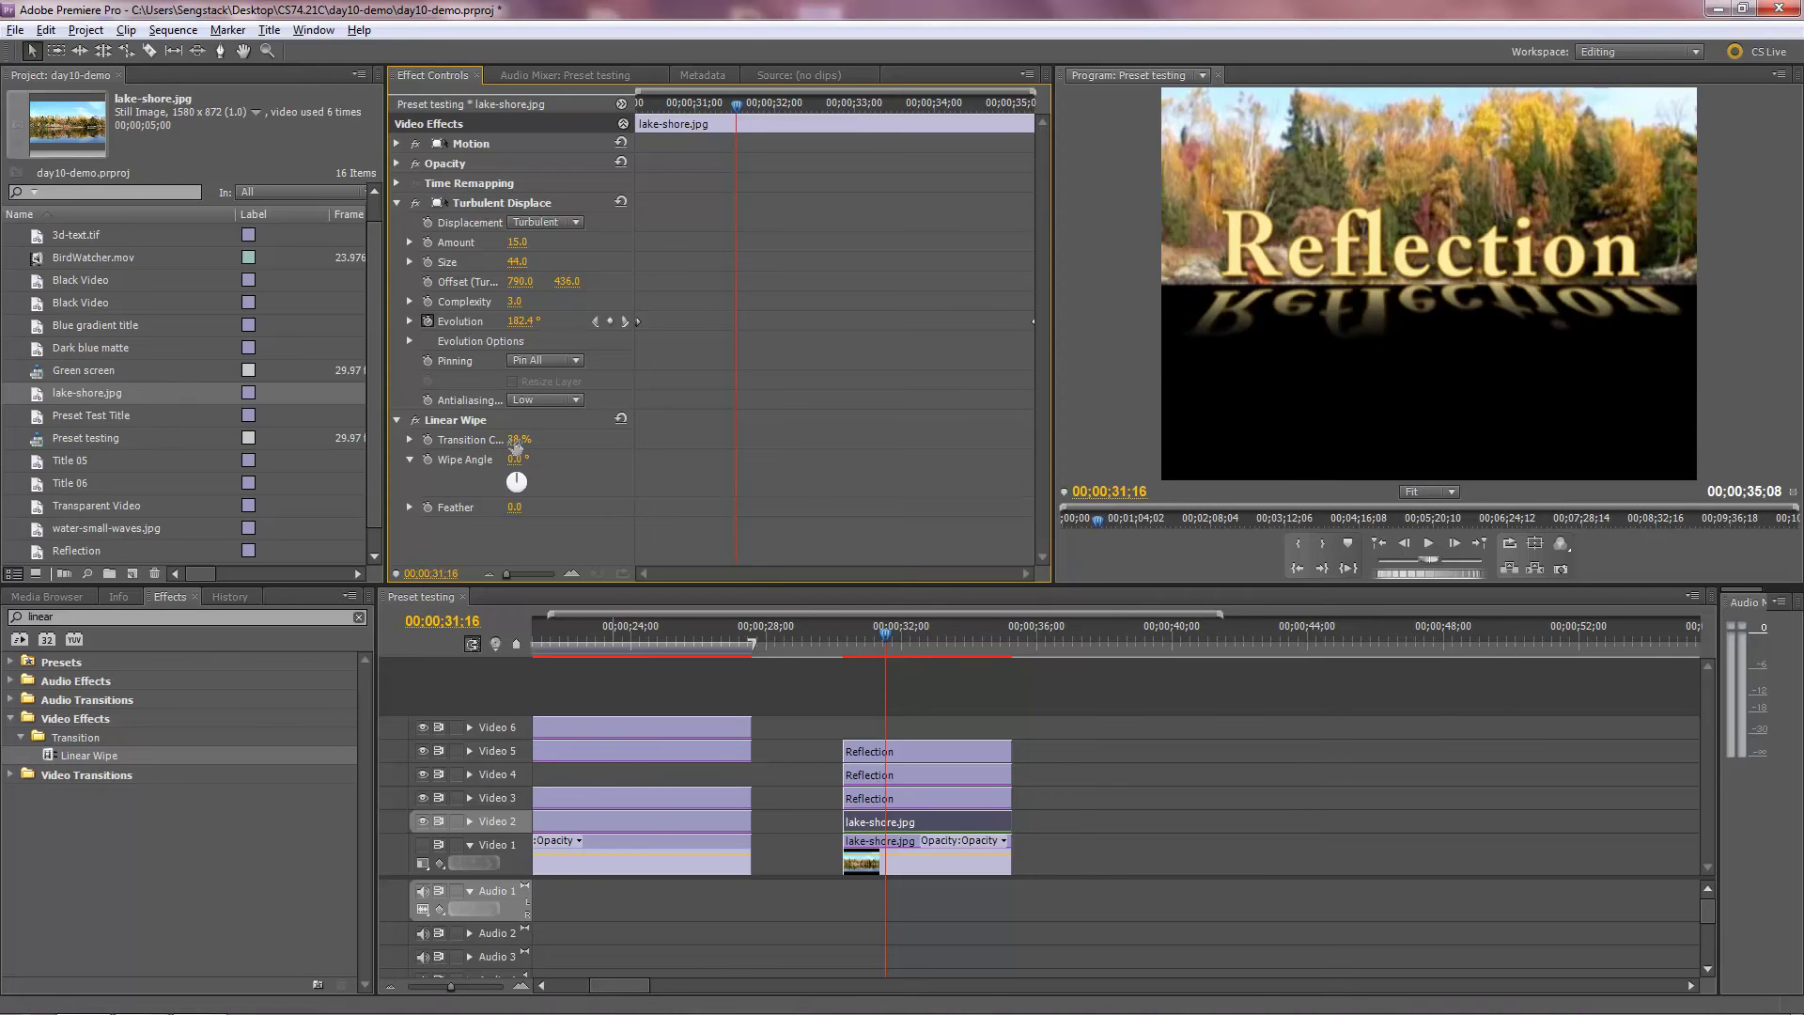
pyautogui.moveTo(516, 446); pyautogui.dragTo(489, 446)
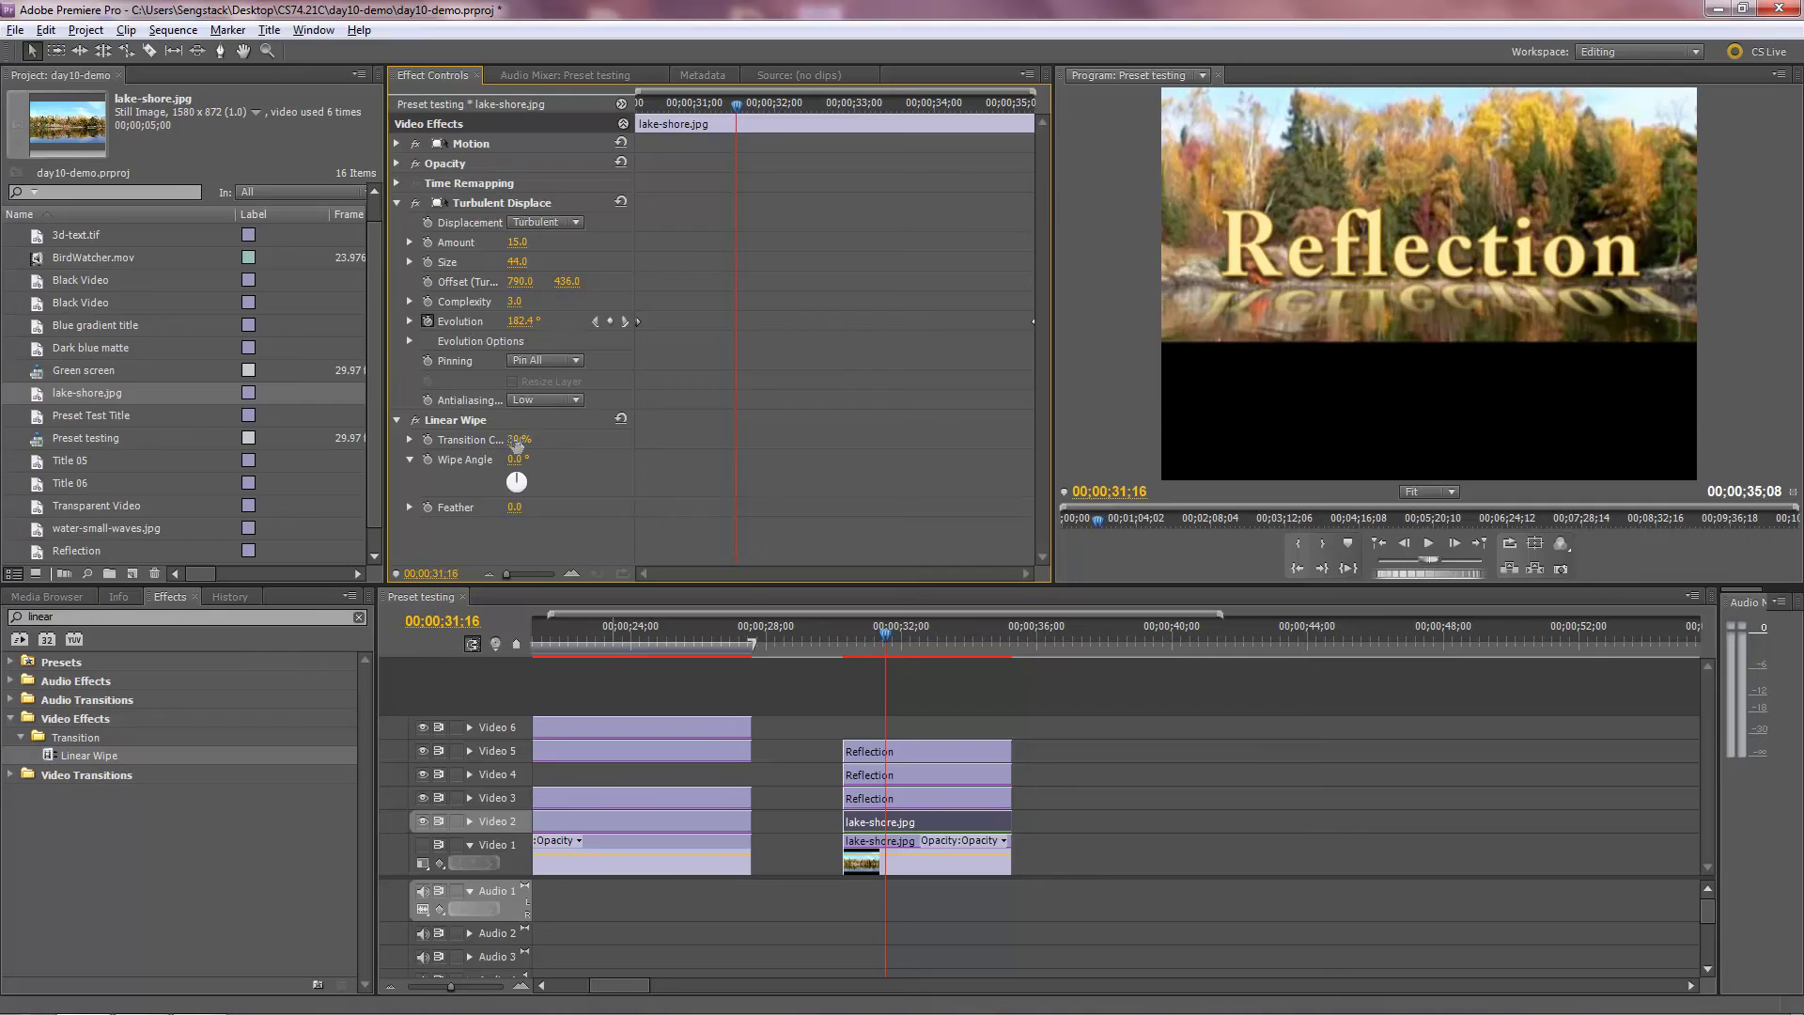
pyautogui.click(526, 441)
pyautogui.write('35')
pyautogui.press('Return')
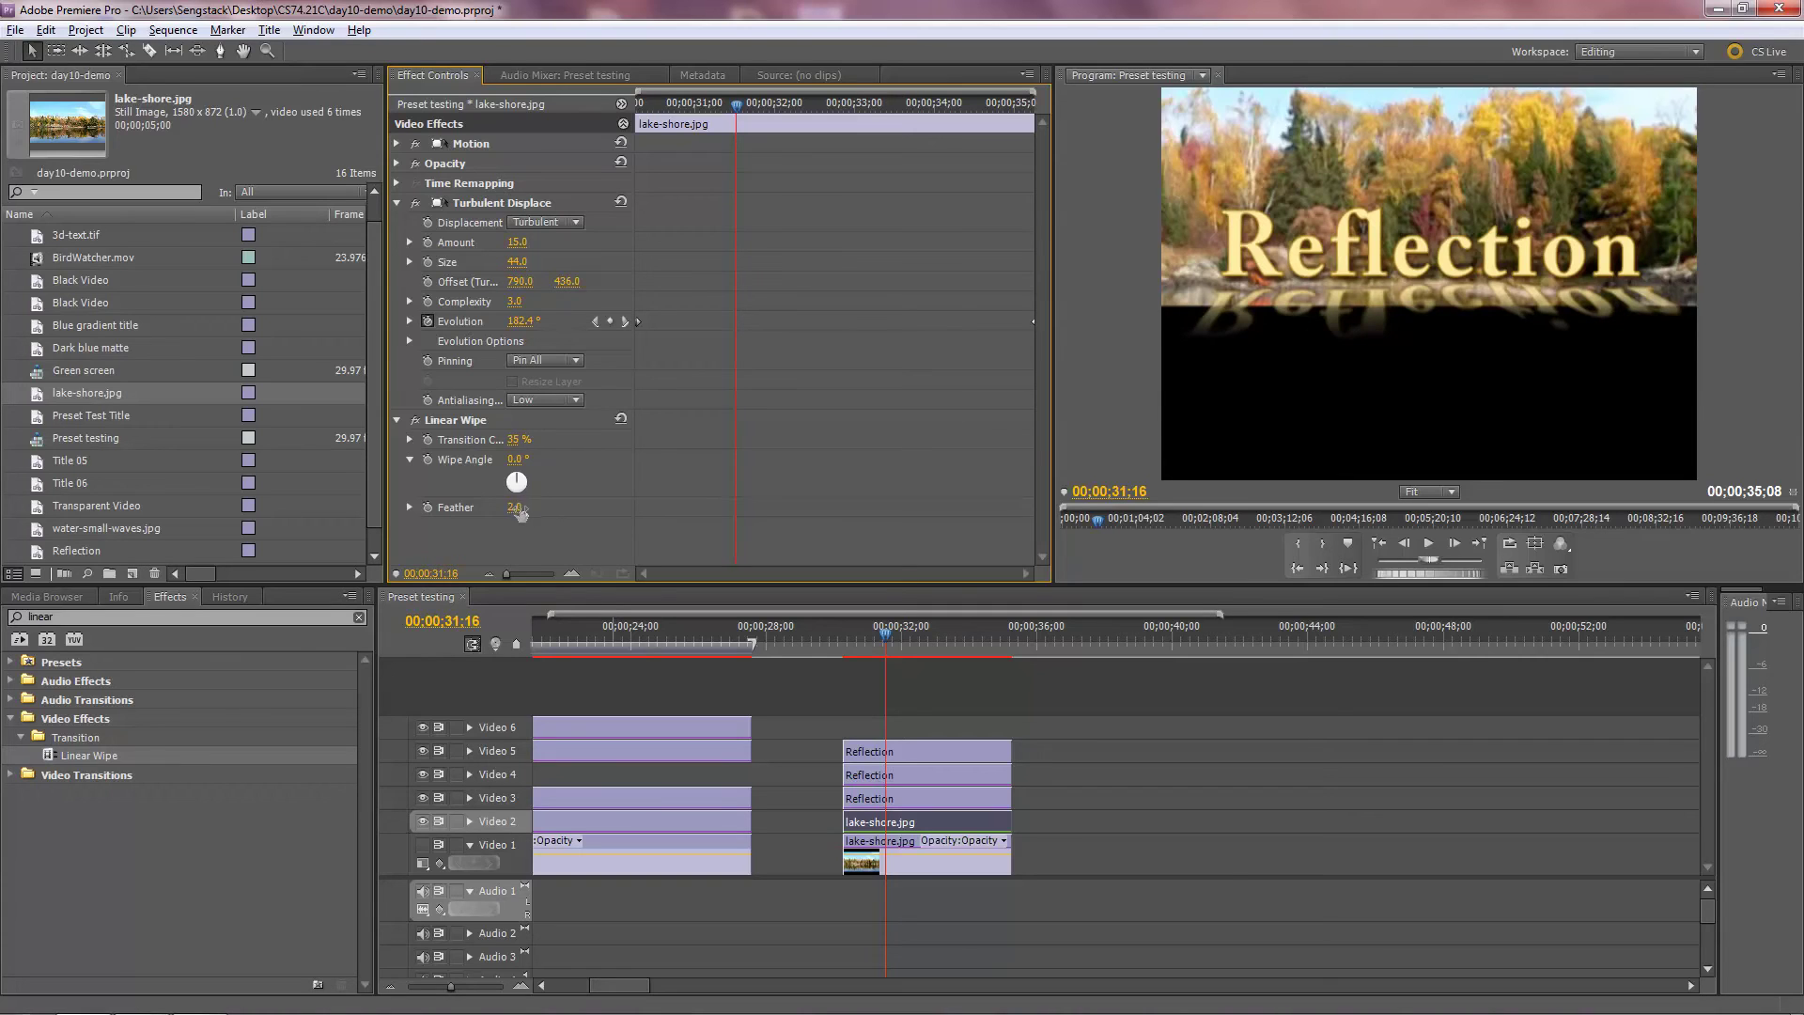
# Step: Feather the wipe edge to 57 and set Transition Completion to 37%
pyautogui.moveTo(522, 512)
pyautogui.mouseDown()
pyautogui.moveTo(564, 515)
pyautogui.moveTo(531, 510)
pyautogui.mouseUp()
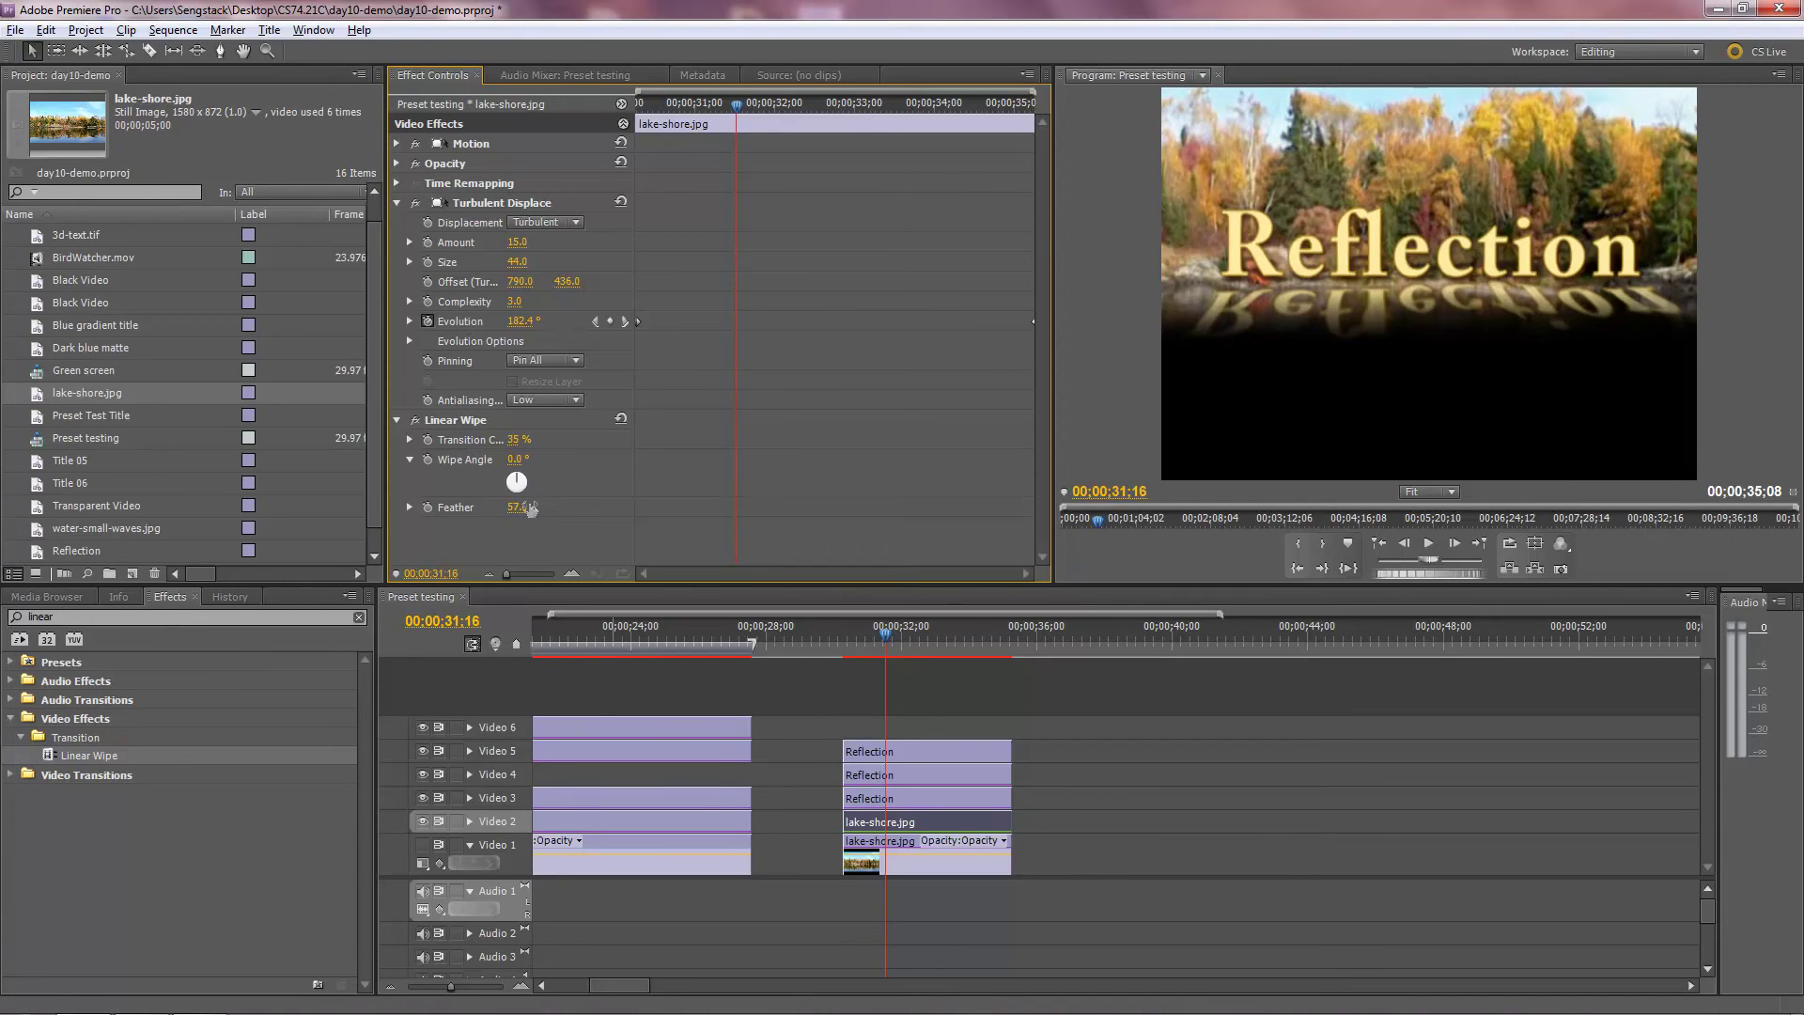
pyautogui.click(517, 440)
pyautogui.write('33')
pyautogui.press('Return')
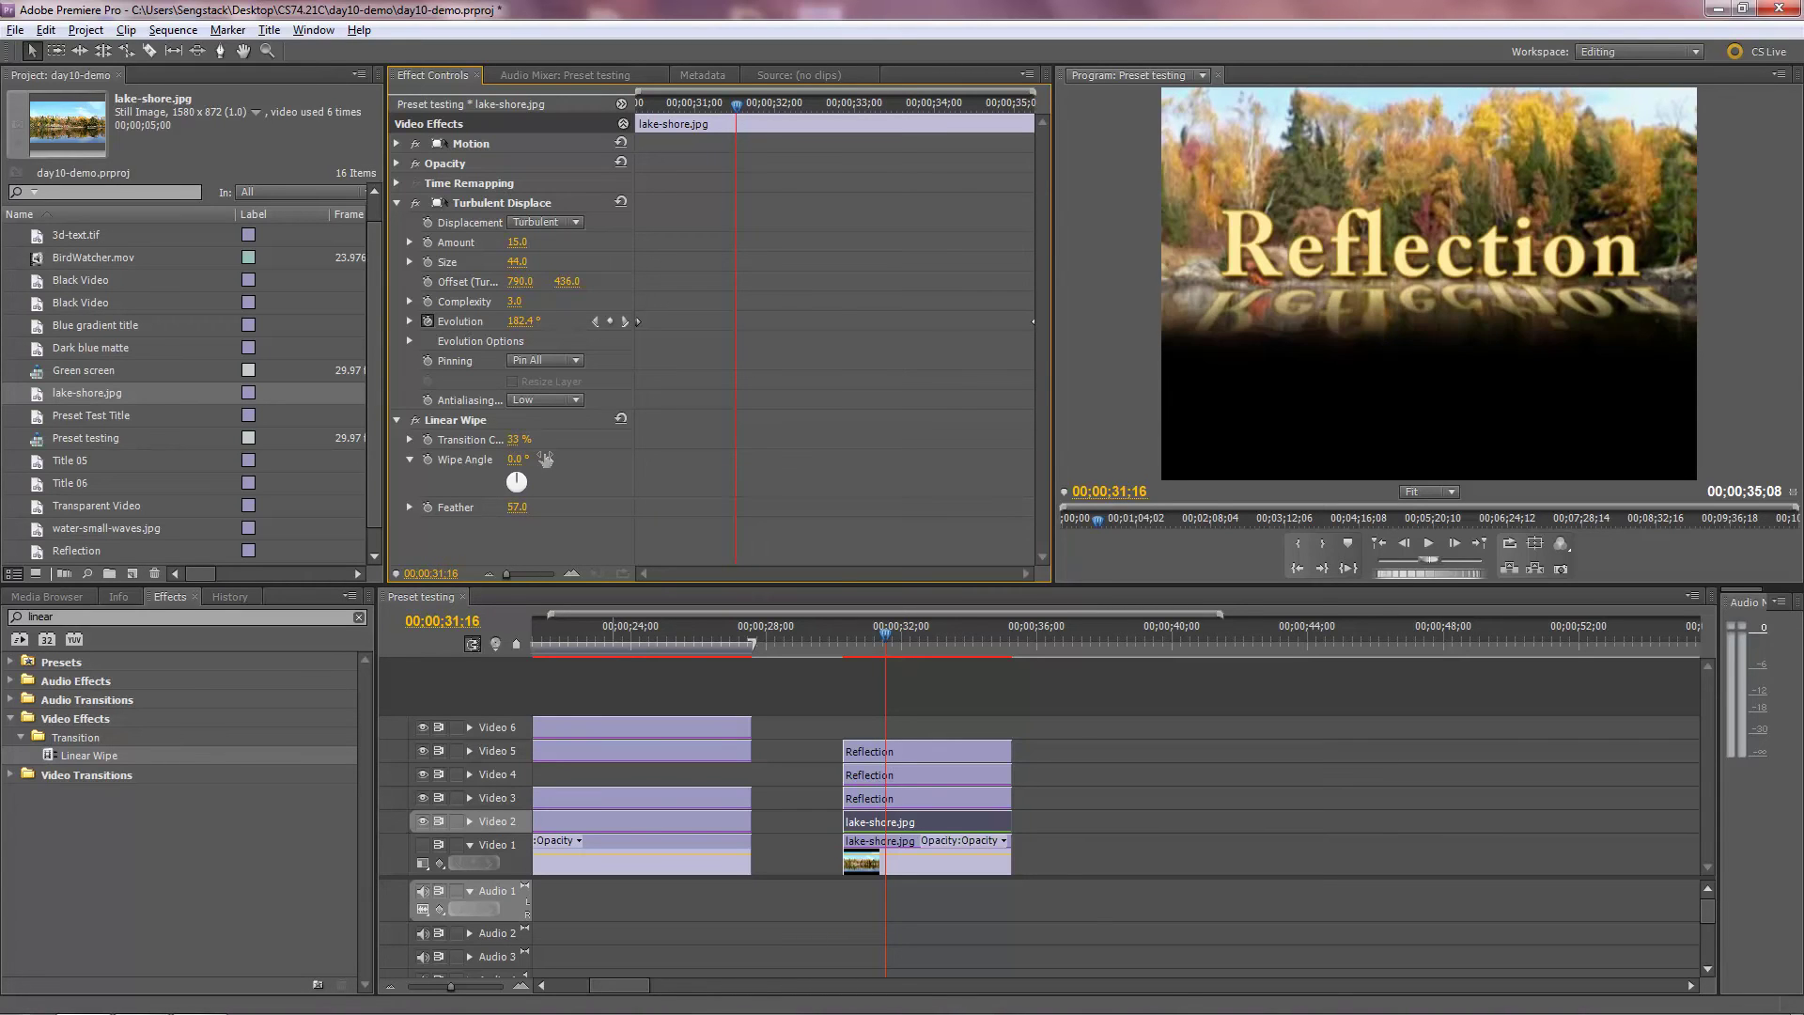
pyautogui.click(515, 440)
pyautogui.press('Return')
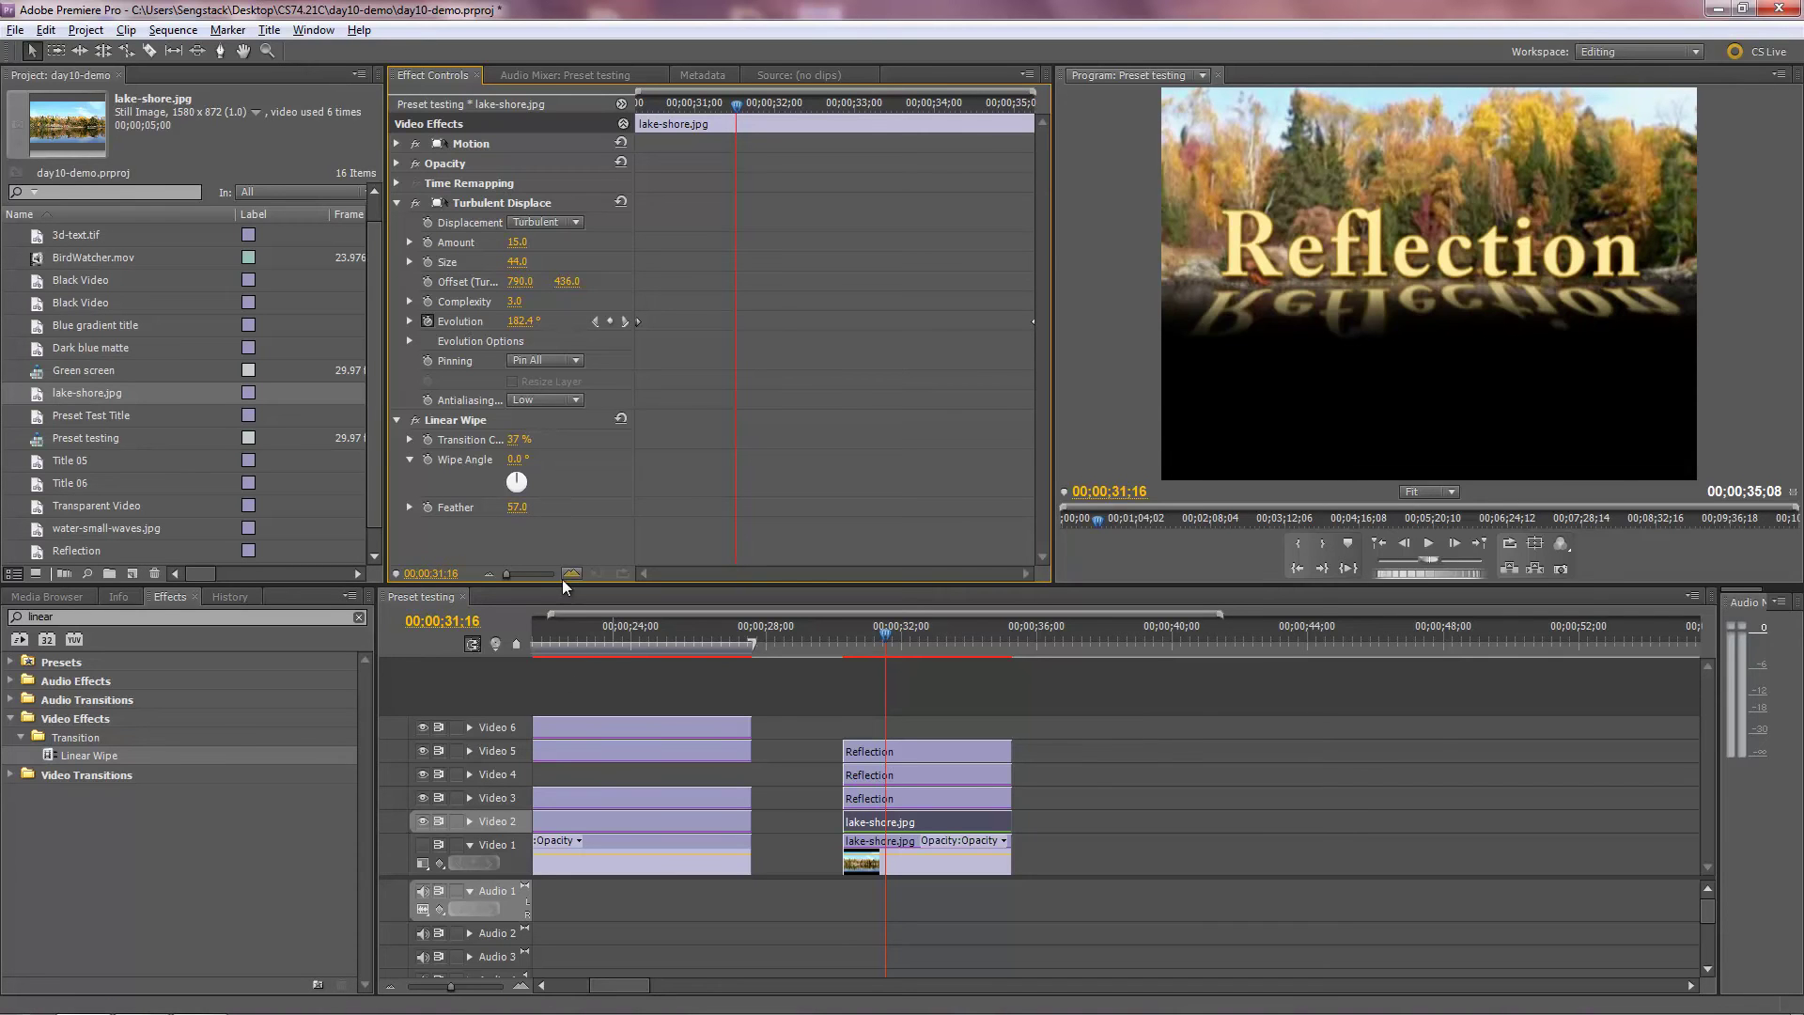
# Step: Turn the Video 1 lake back on and play from 00;00;30;24 to preview the ripple
pyautogui.click(425, 848)
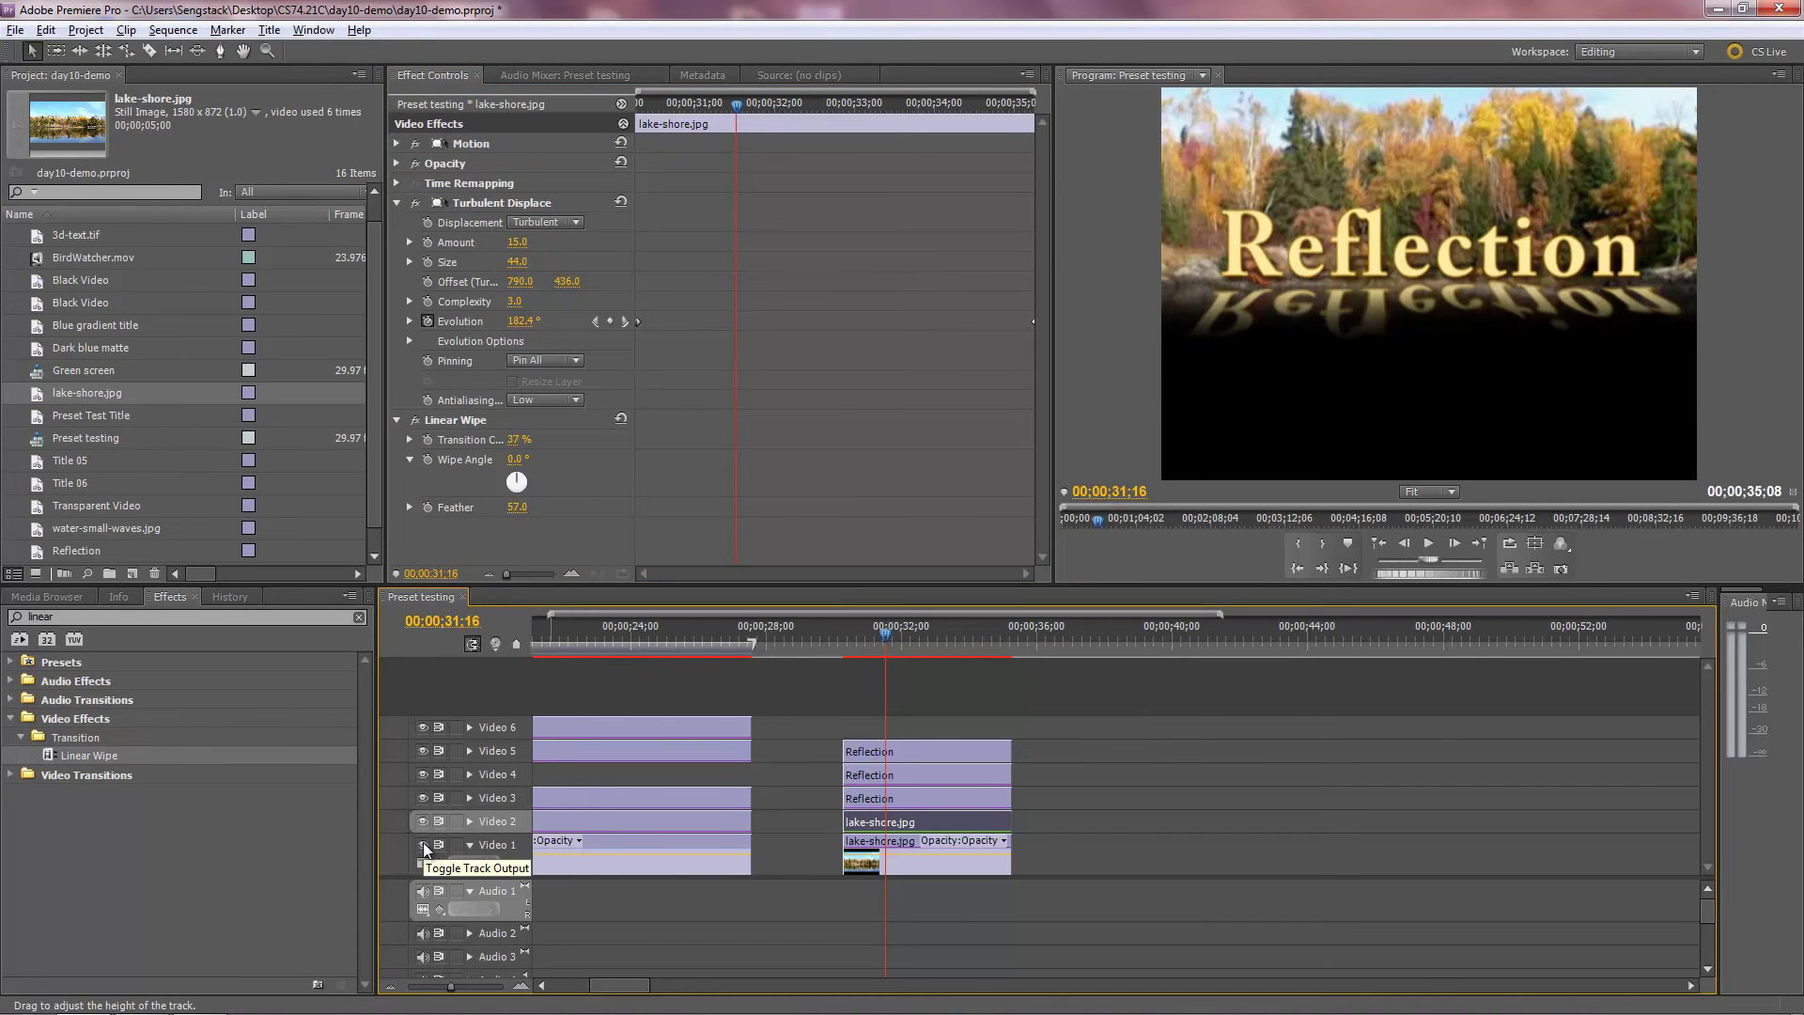
pyautogui.click(424, 846)
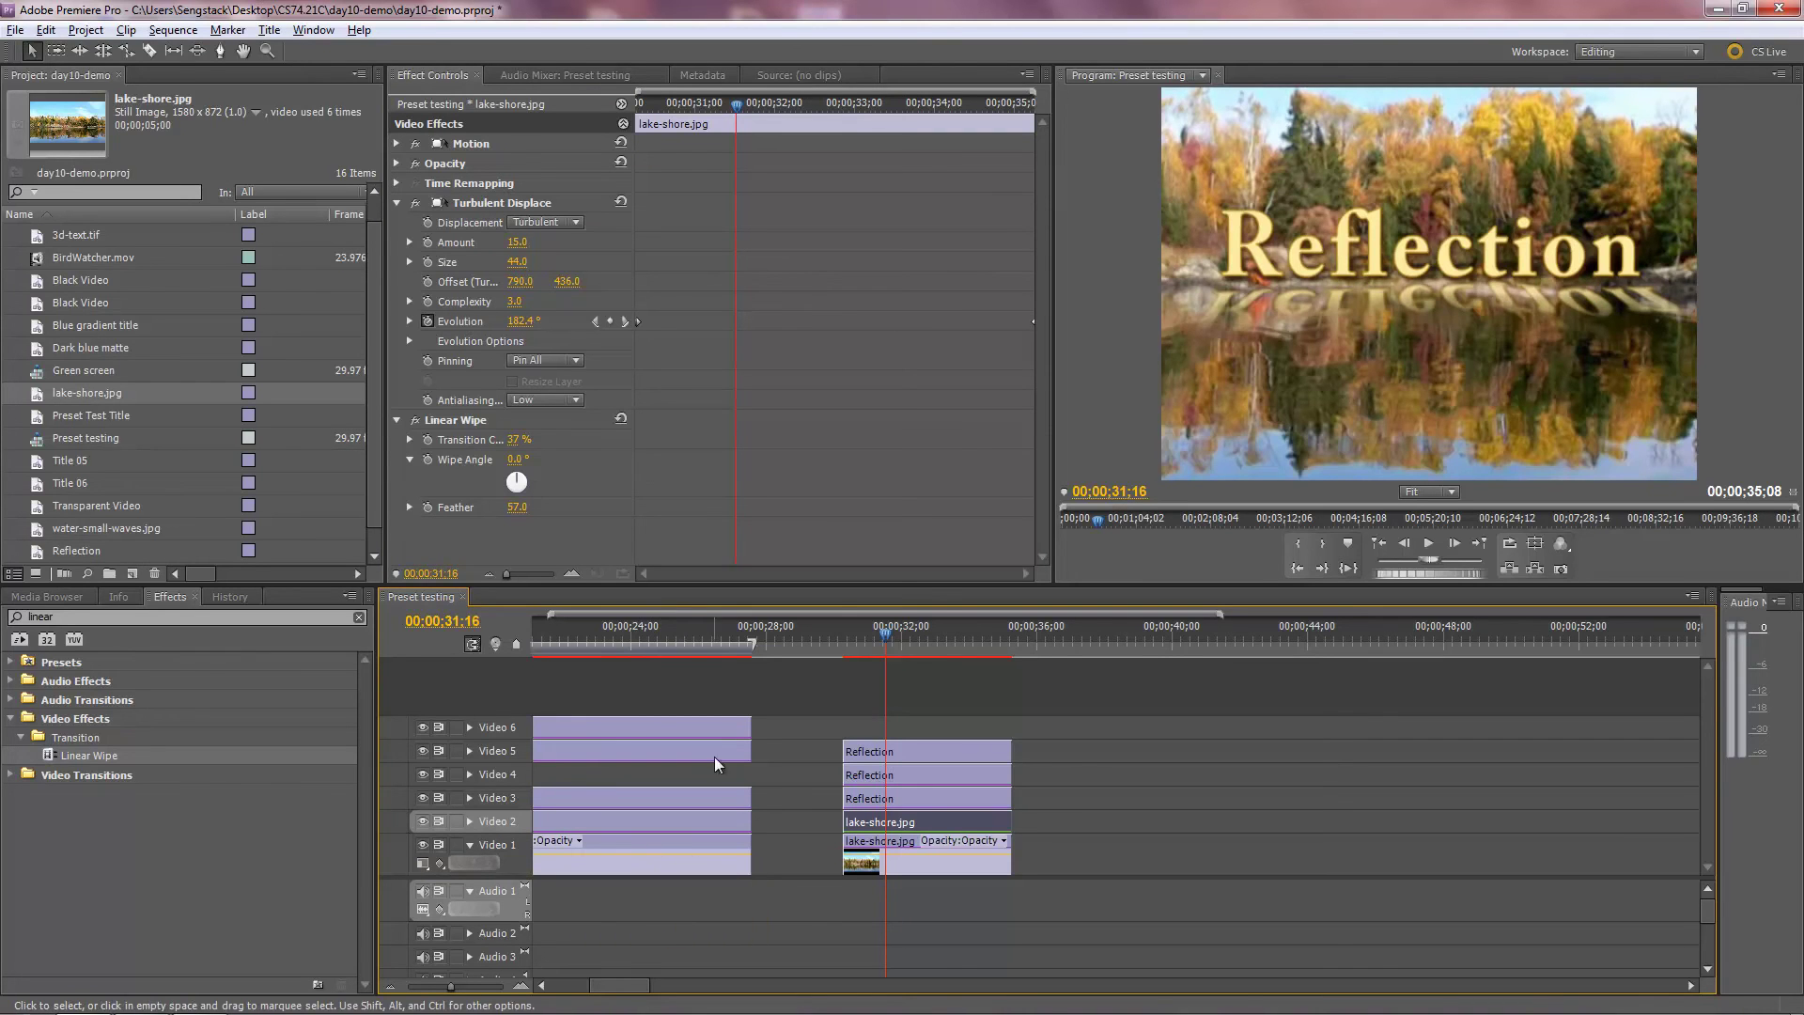
pyautogui.moveTo(881, 635); pyautogui.dragTo(852, 640)
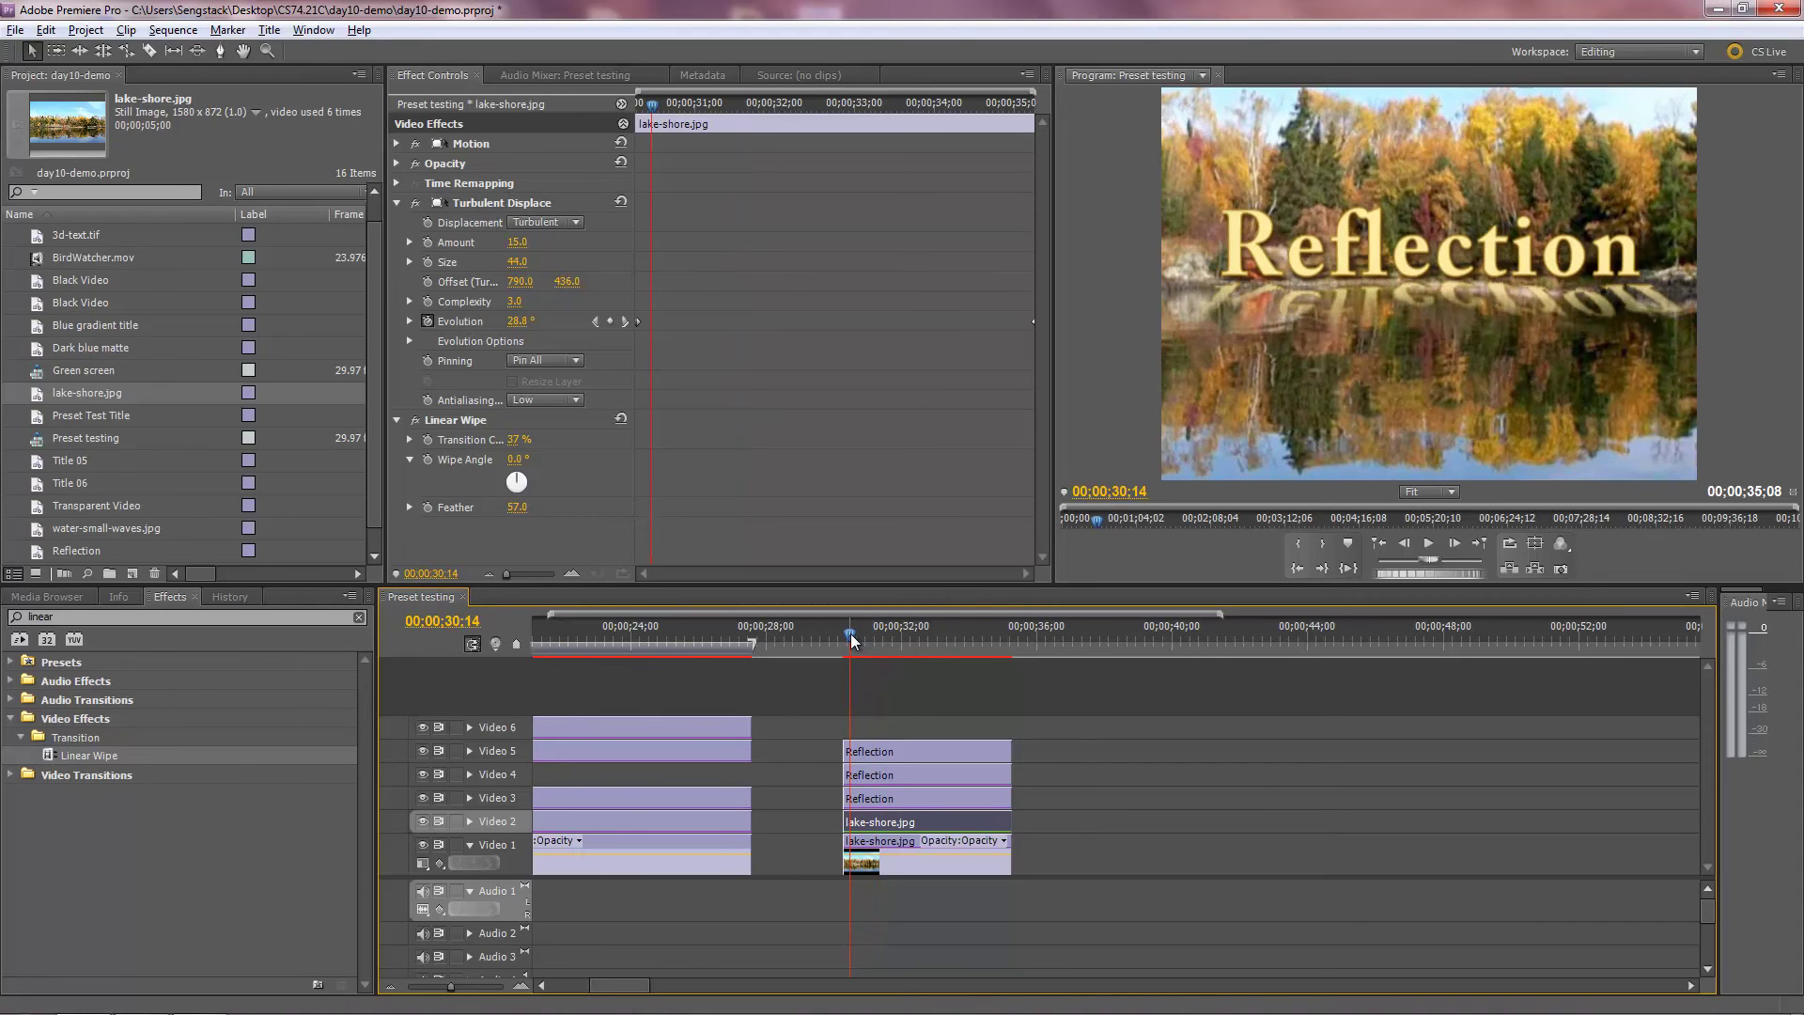
pyautogui.press('space')
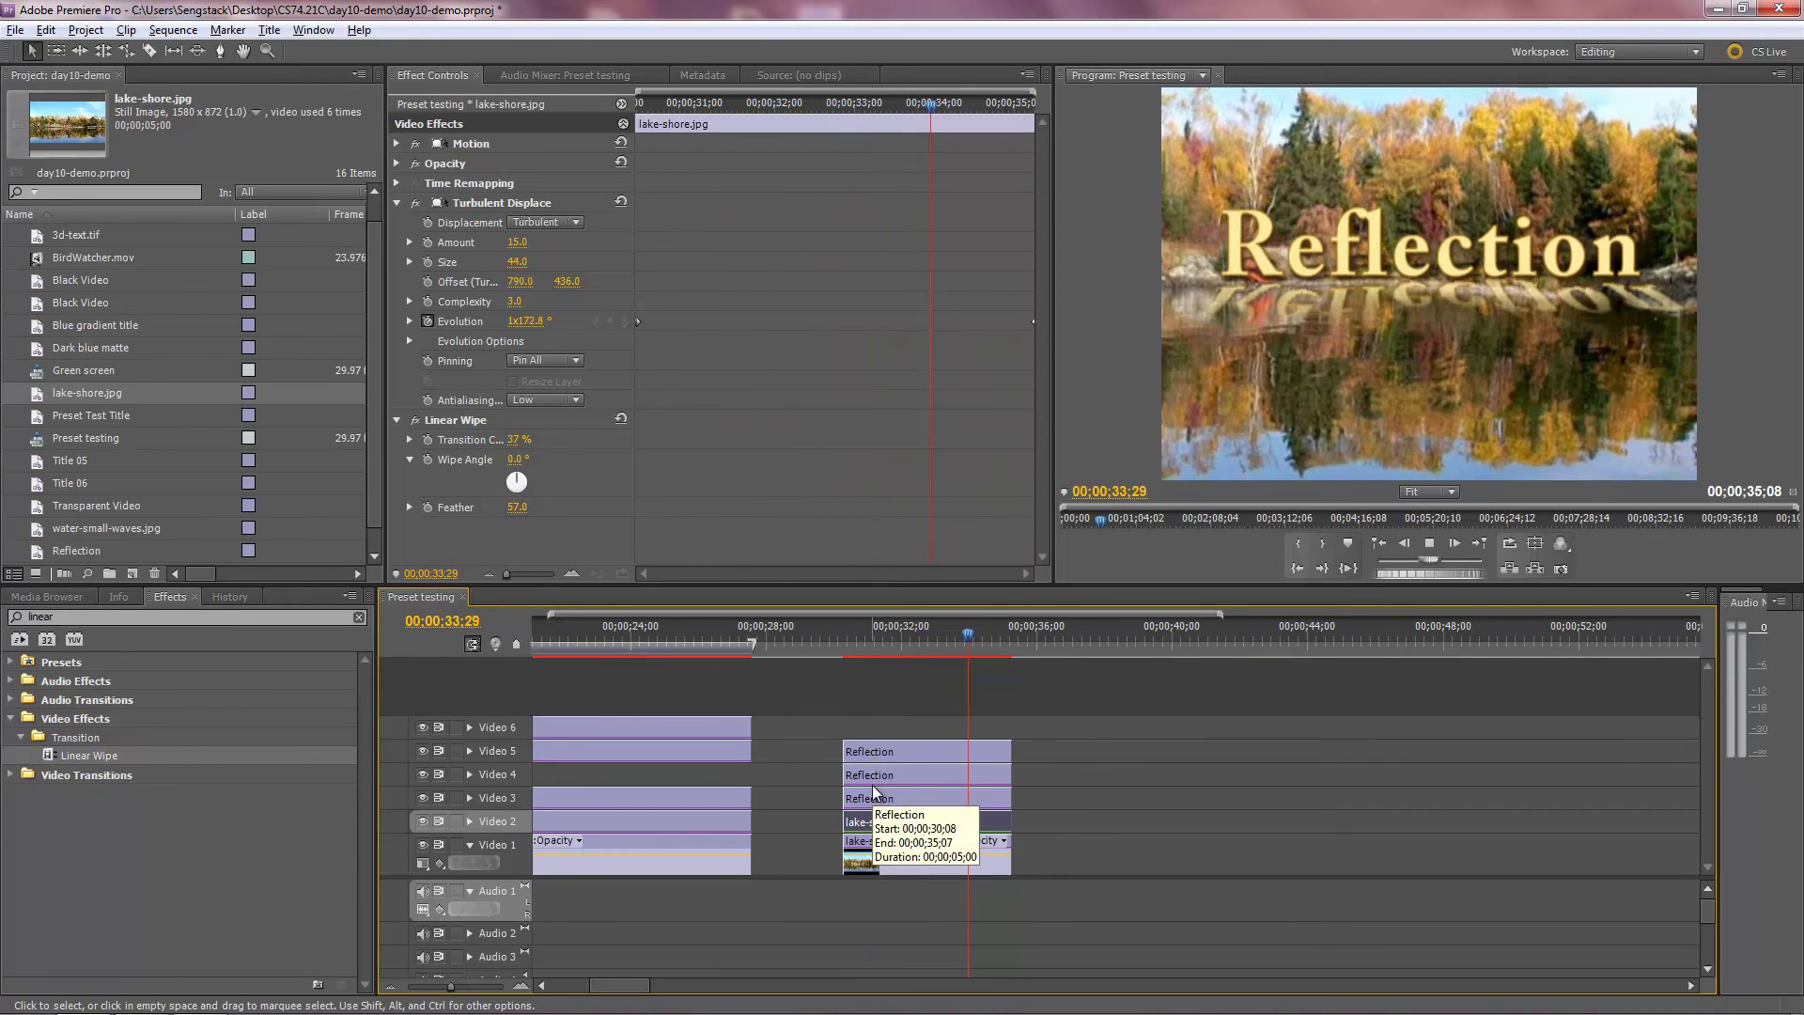
pyautogui.moveTo(967, 628); pyautogui.dragTo(922, 628)
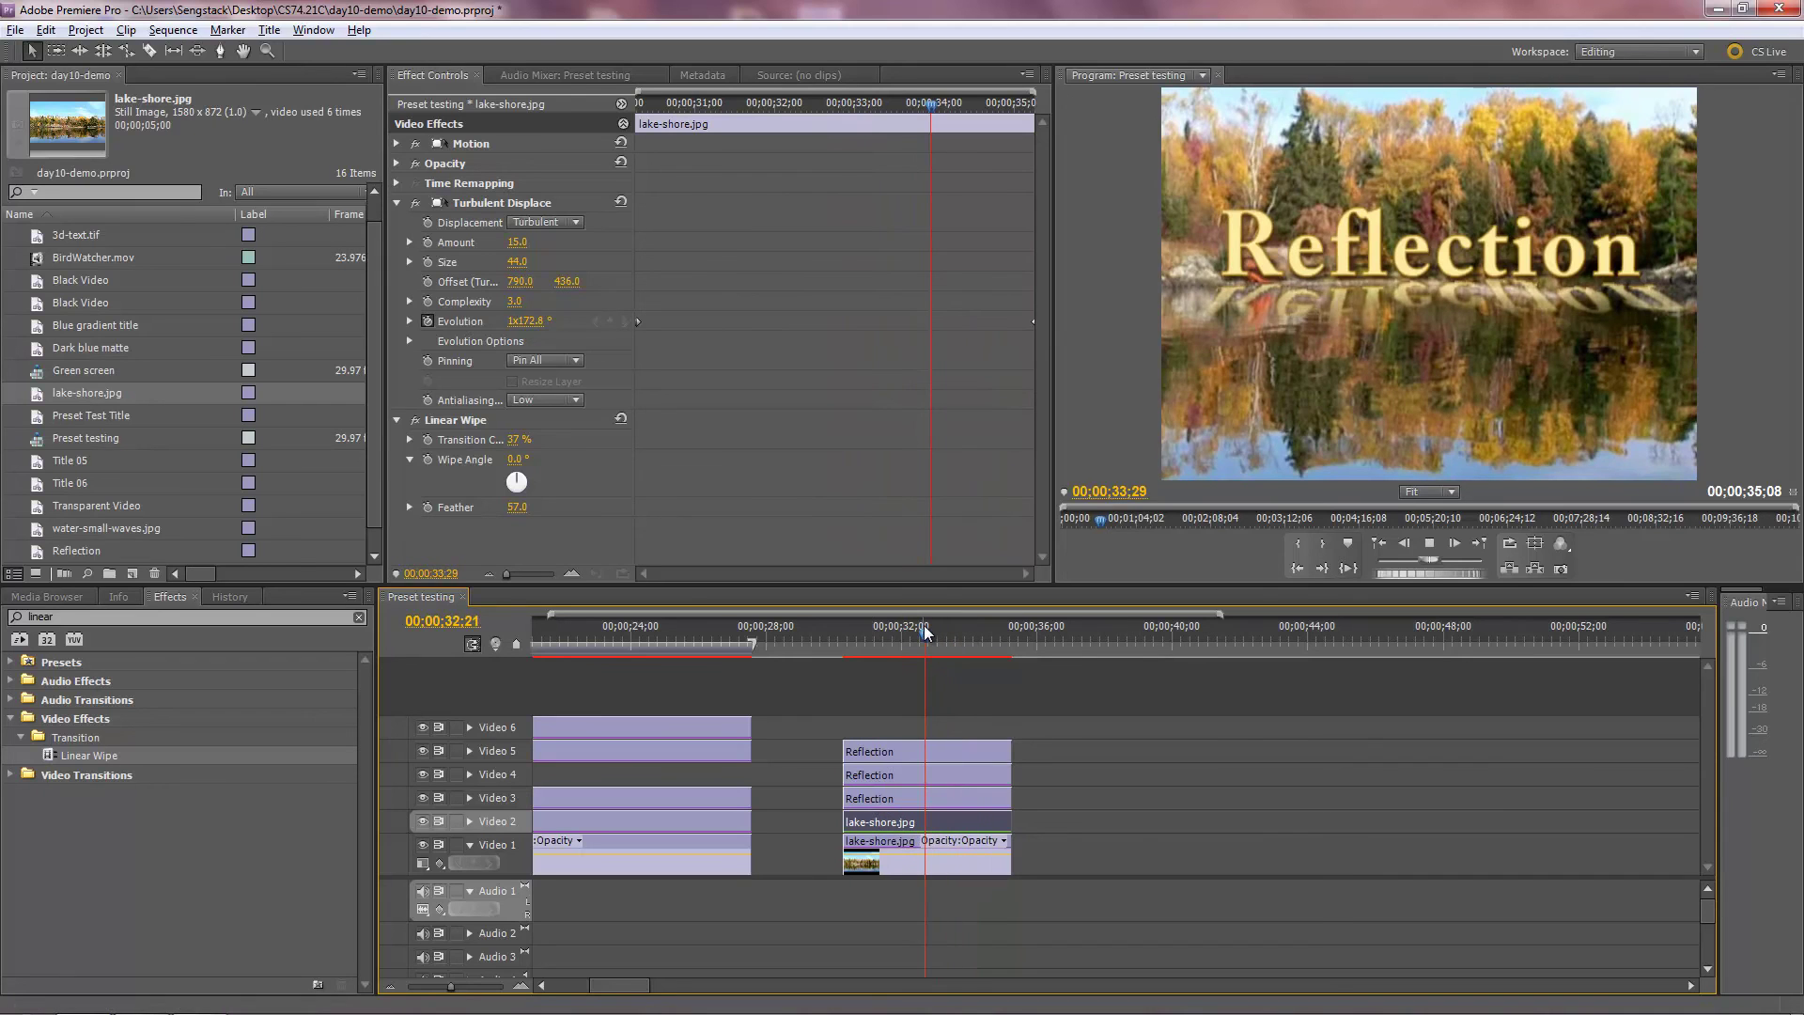
pyautogui.press('space')
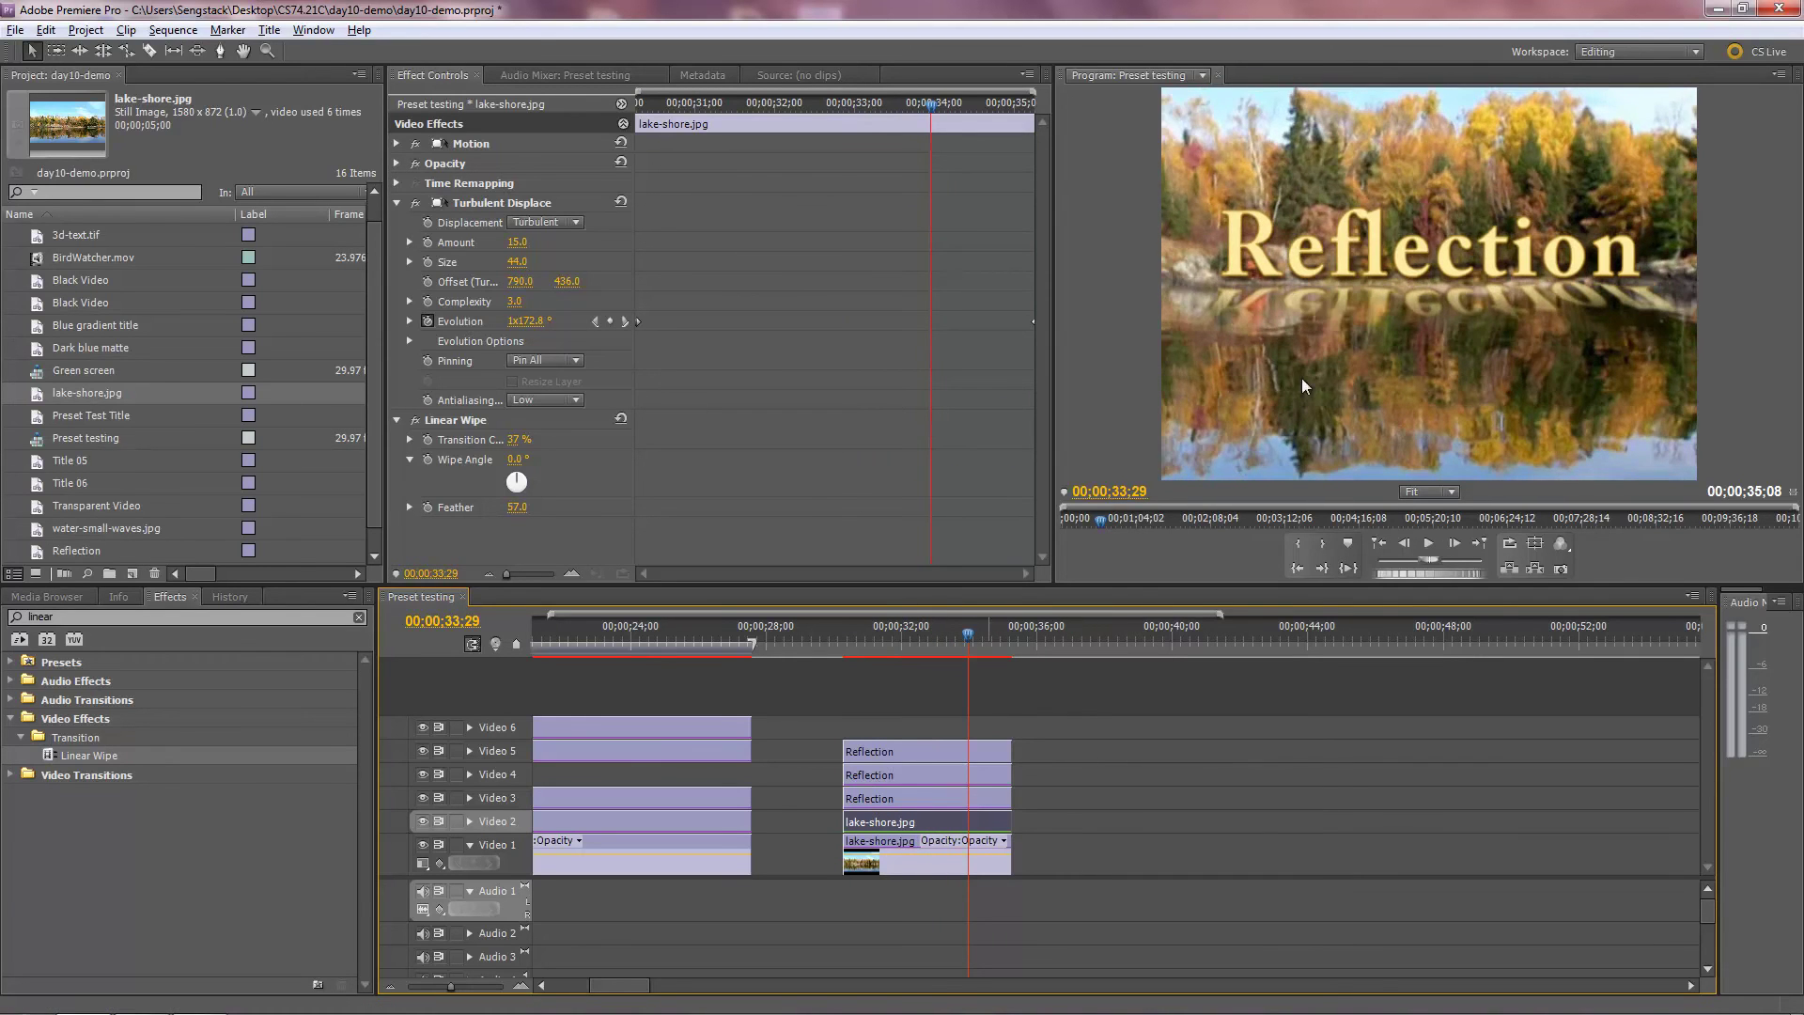
pyautogui.click(952, 639)
pyautogui.moveTo(955, 641); pyautogui.dragTo(875, 642)
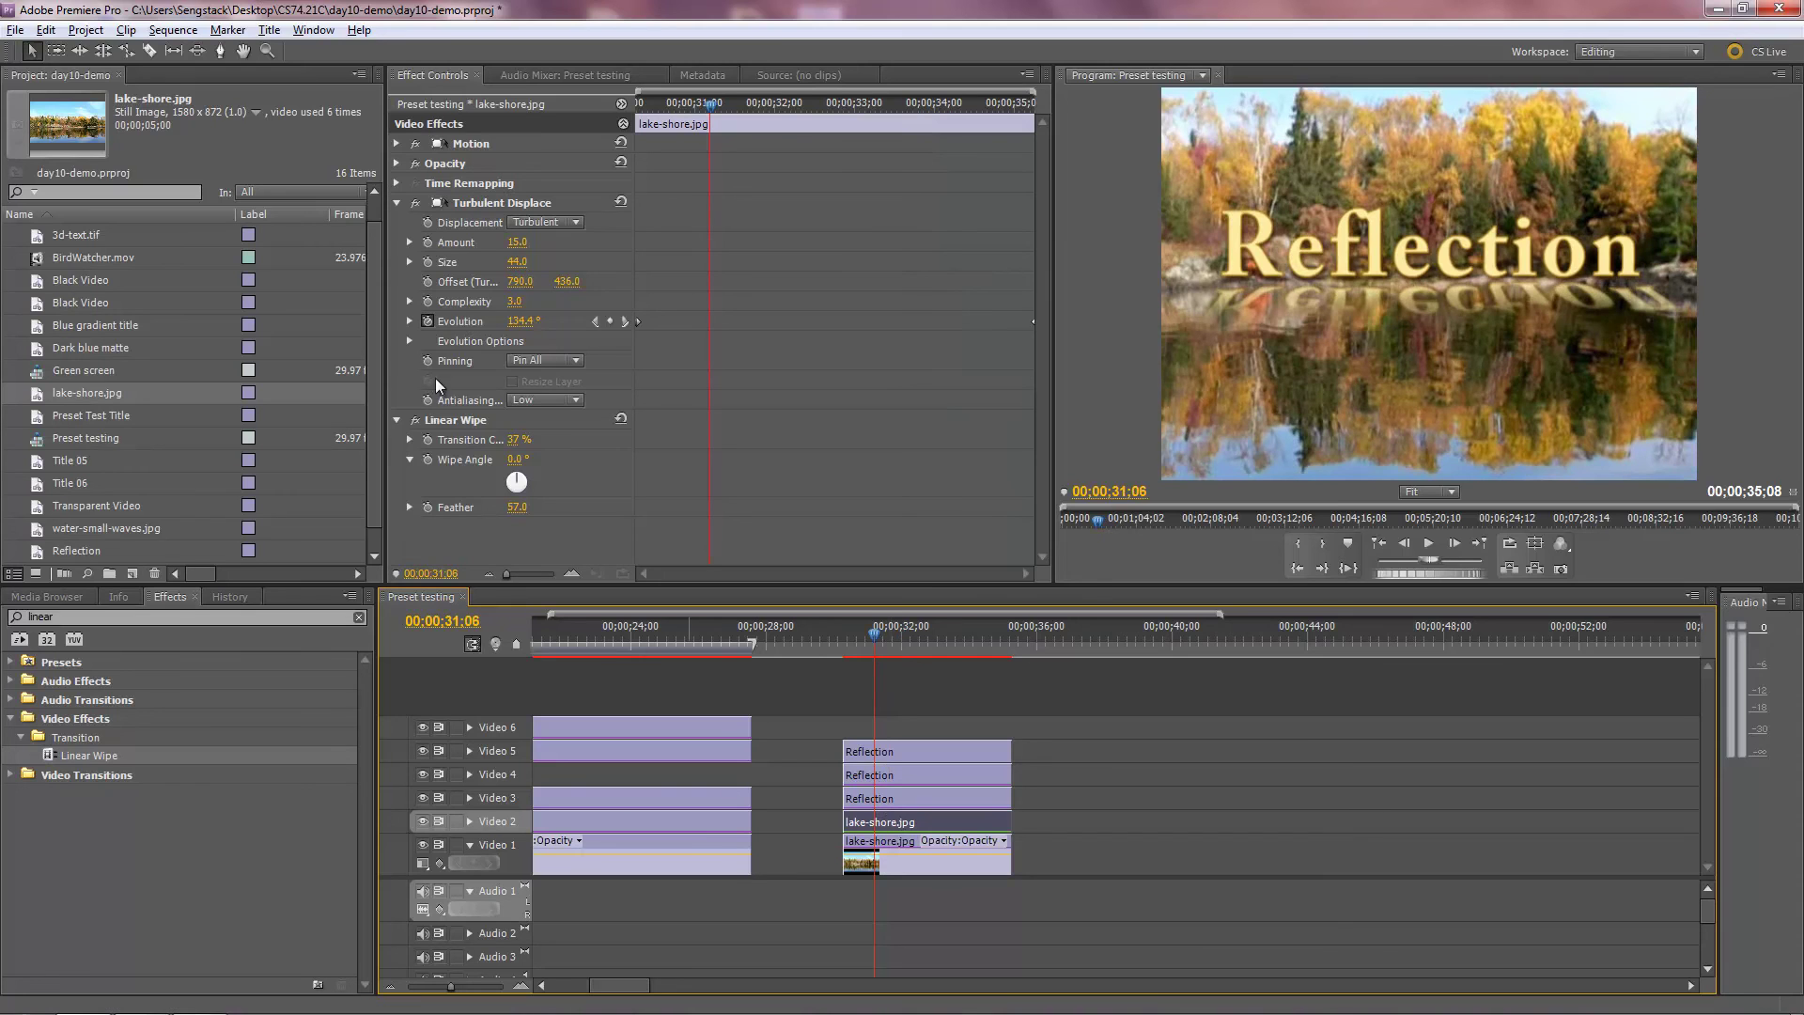
# Step: Disable Turbulent Displace on the Video 2 lake-shore copy, compare playback, then delete it
pyautogui.click(398, 420)
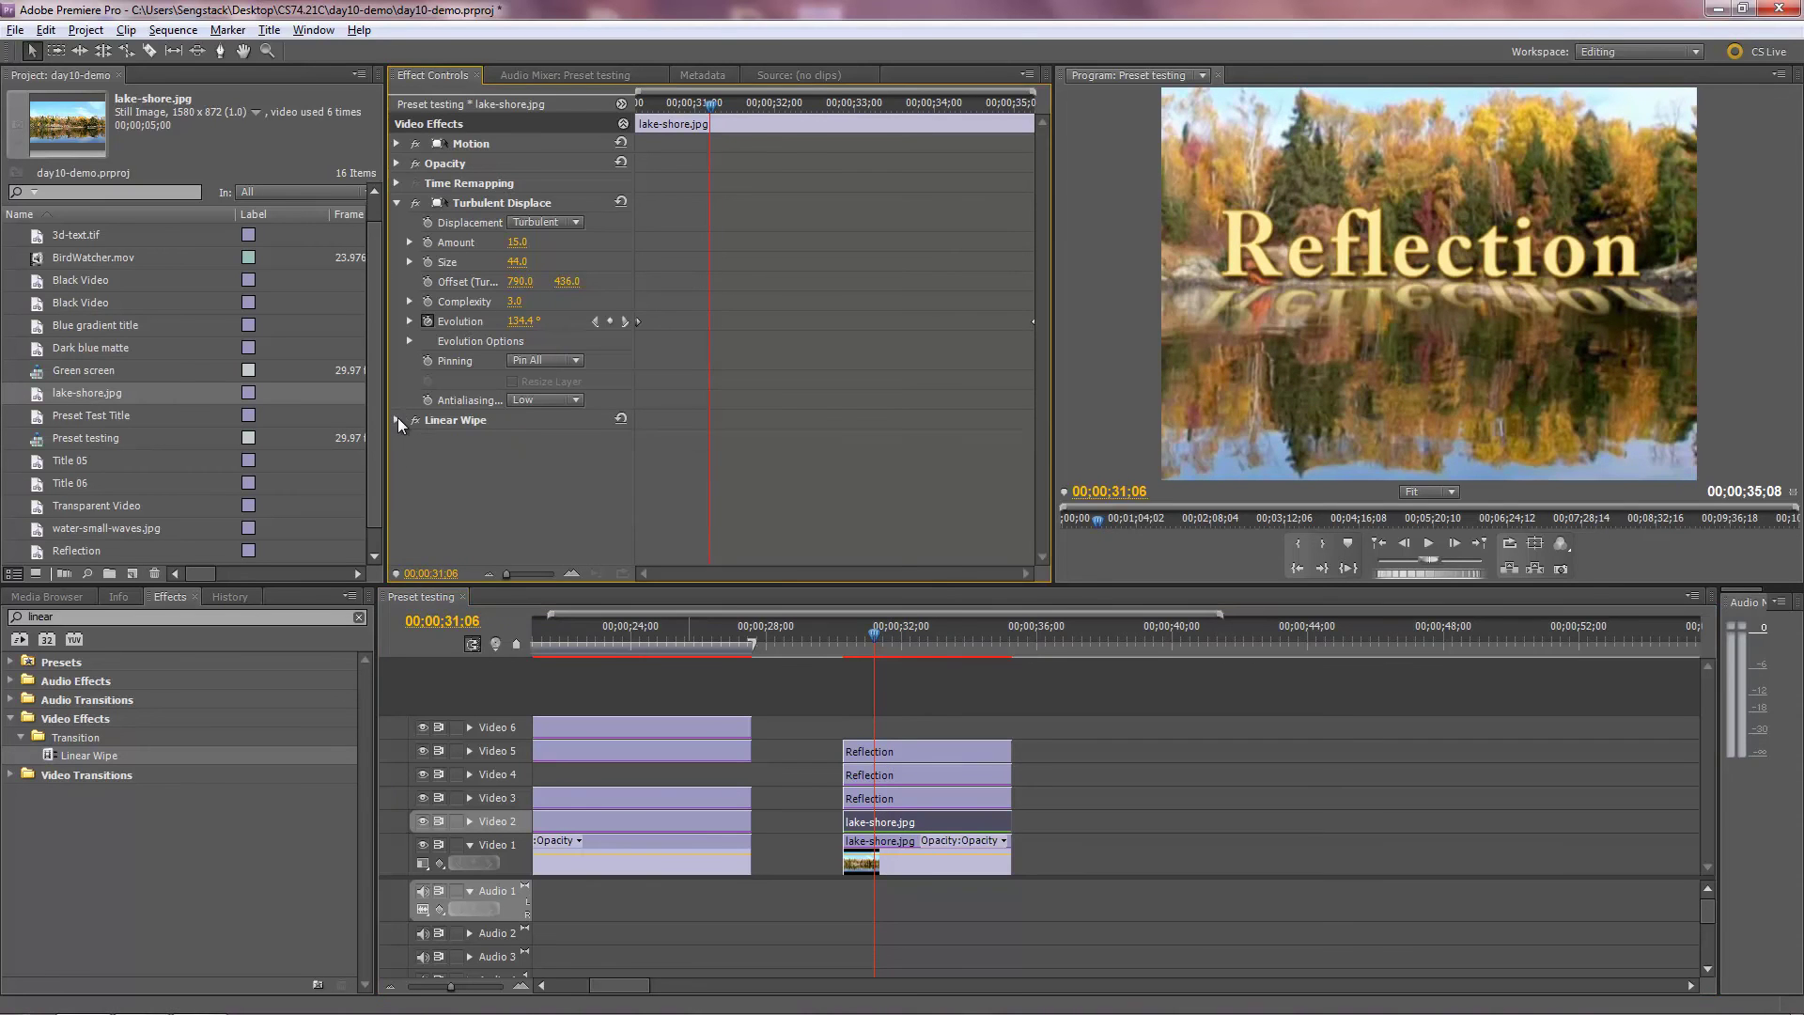
pyautogui.click(938, 825)
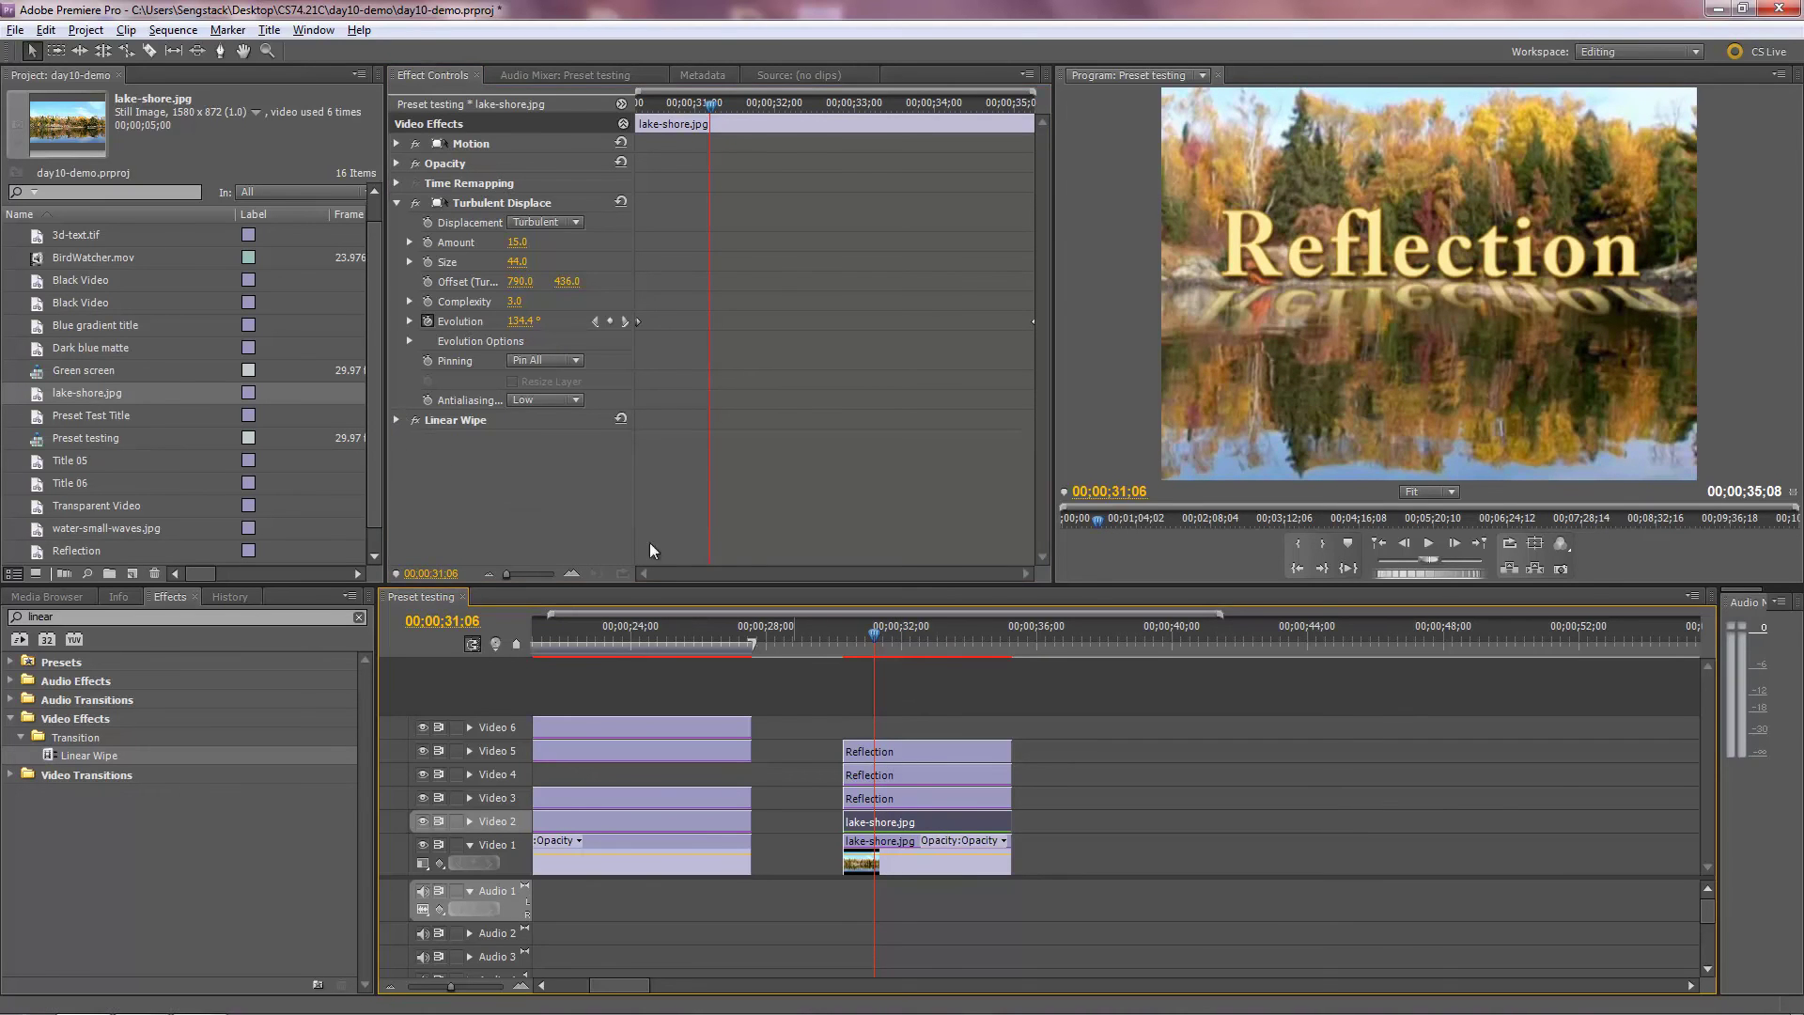
pyautogui.click(417, 203)
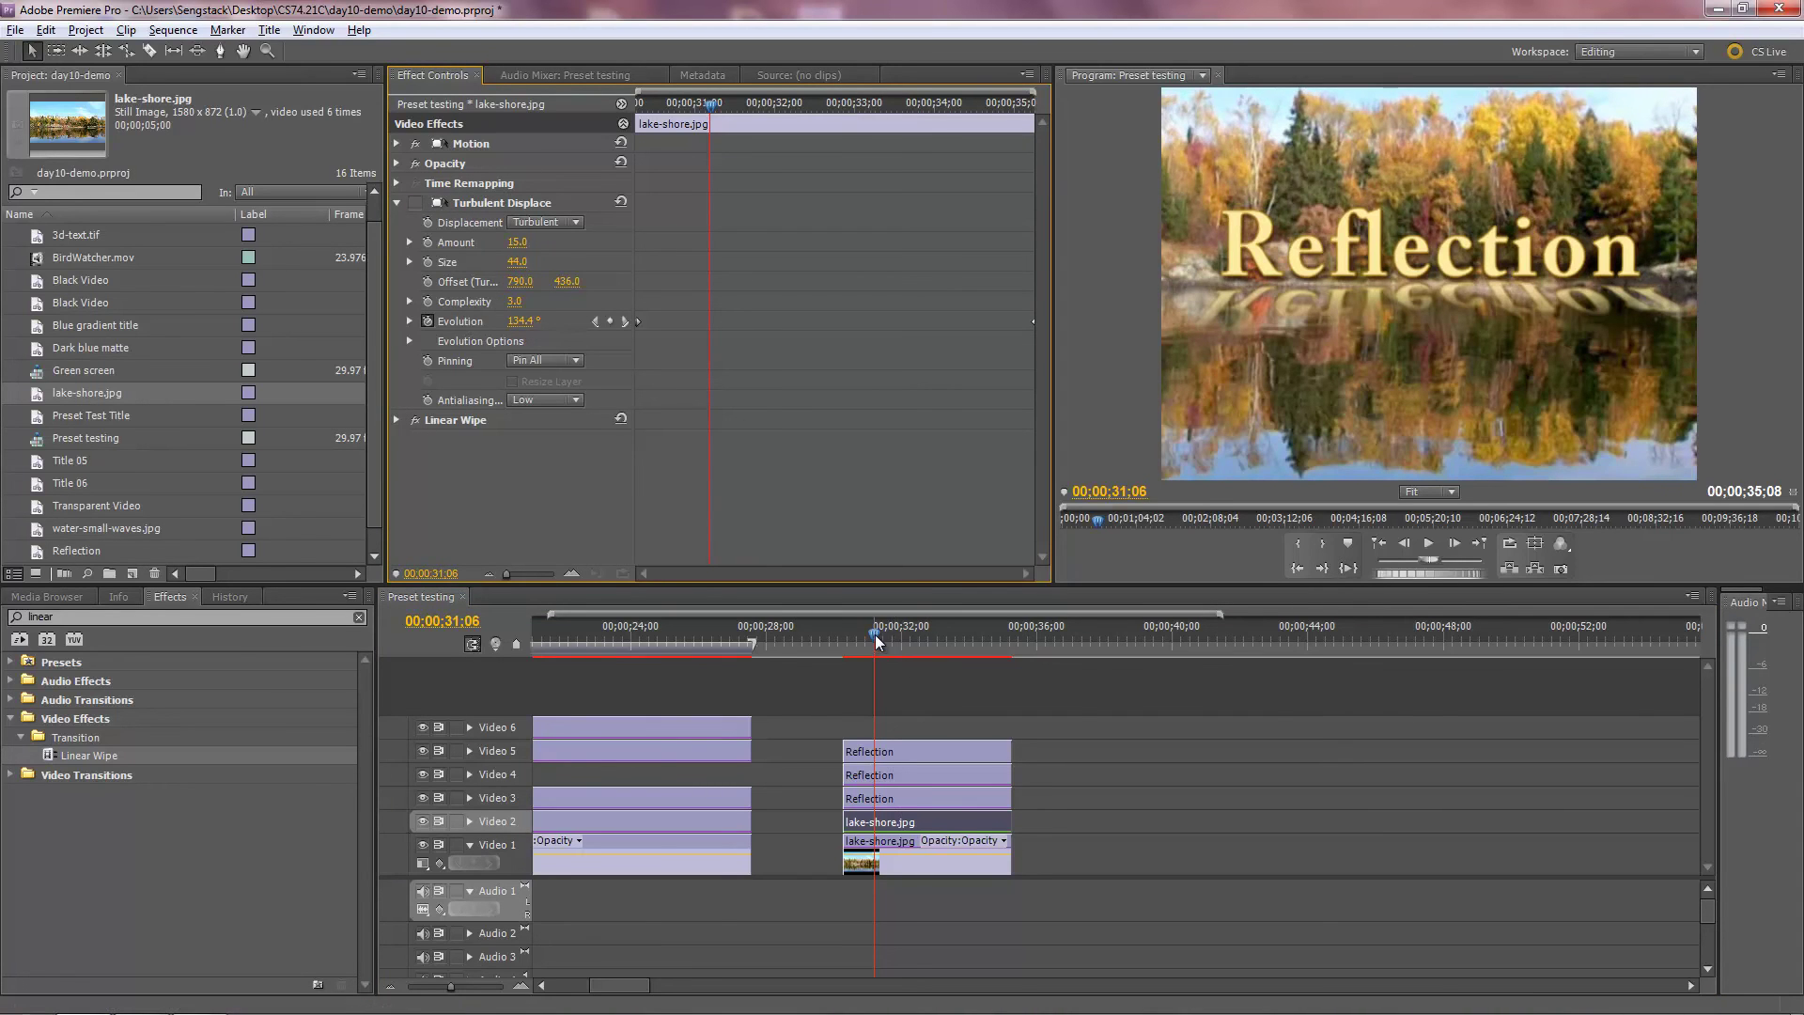
pyautogui.moveTo(876, 642); pyautogui.dragTo(851, 646)
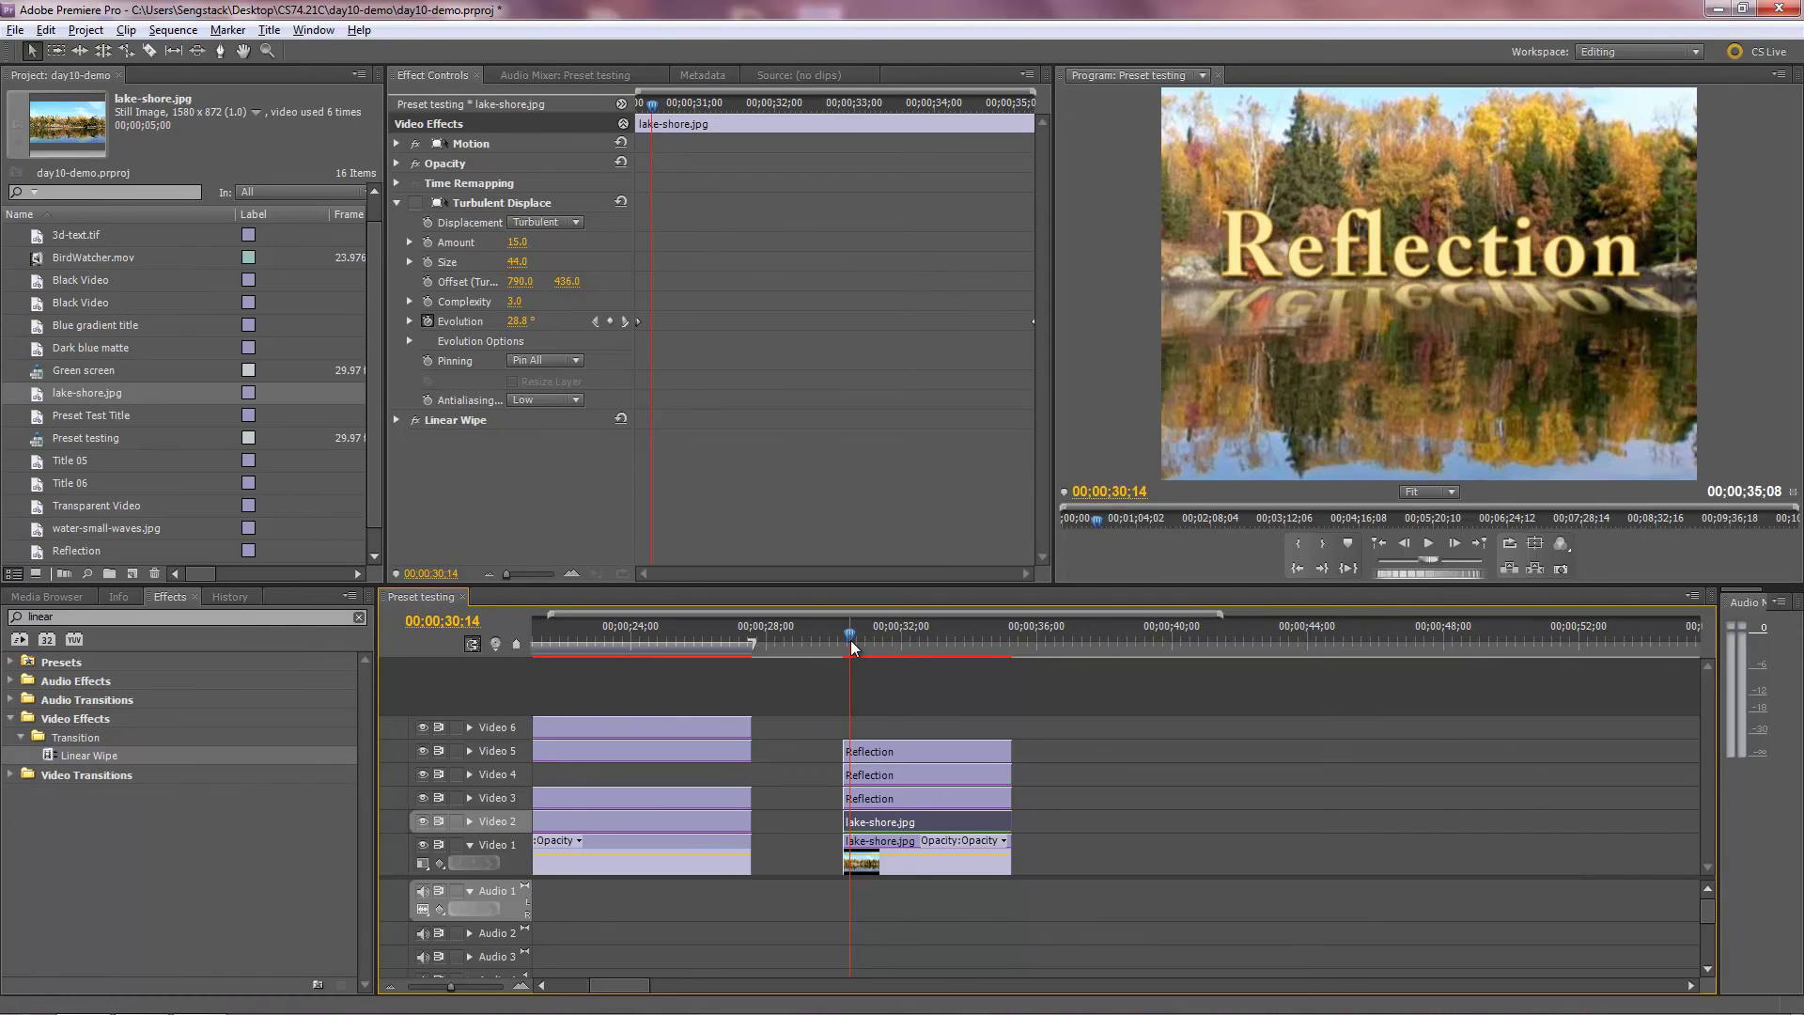
pyautogui.press('space')
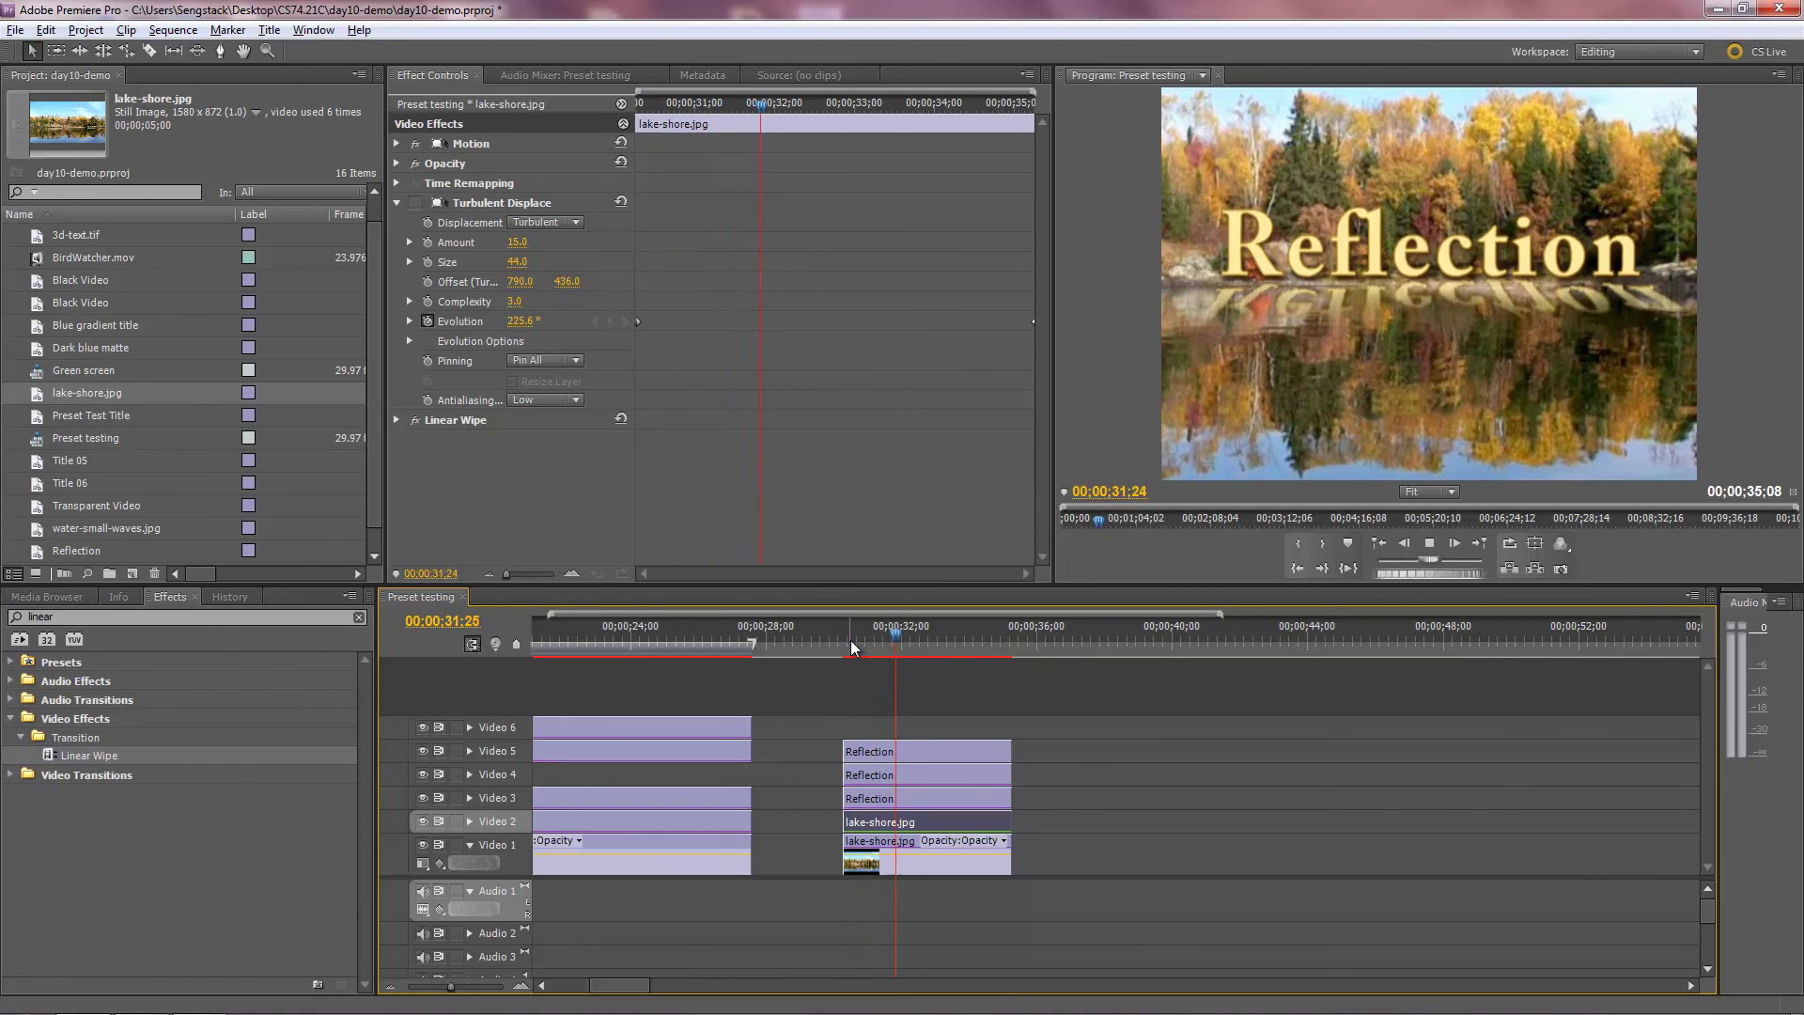
pyautogui.press('space')
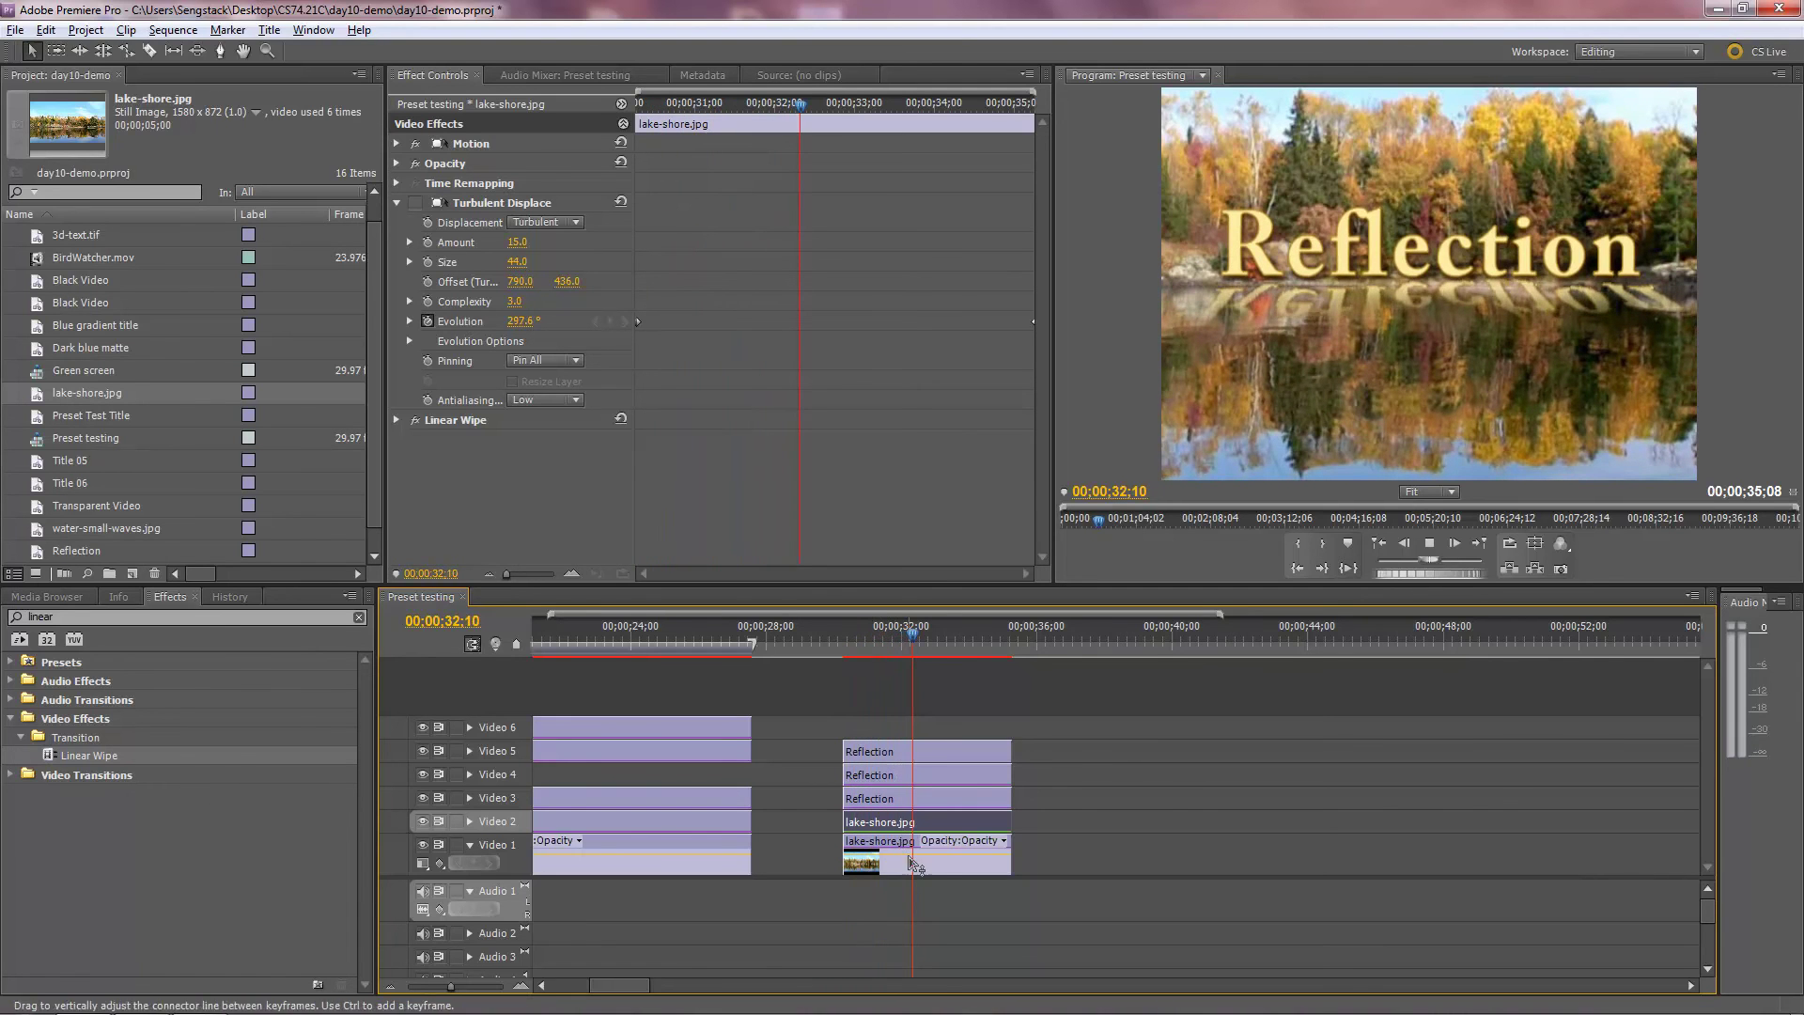
pyautogui.click(471, 202)
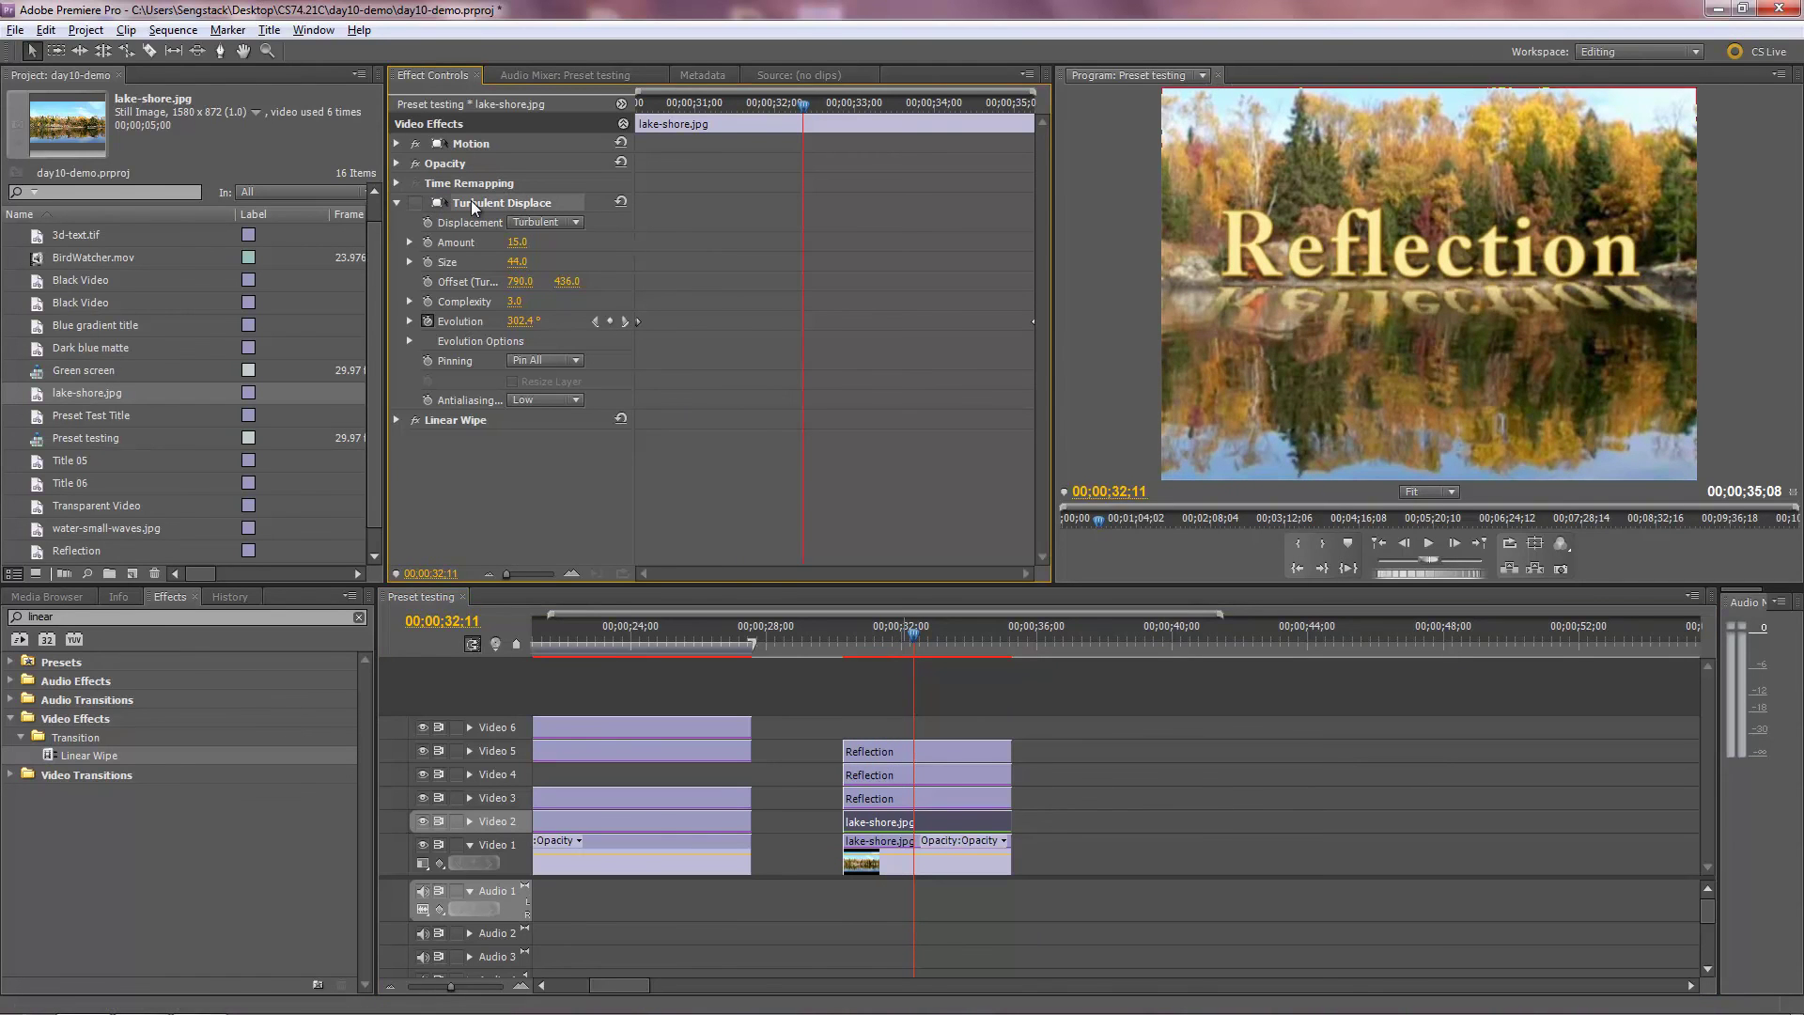
pyautogui.press('Delete')
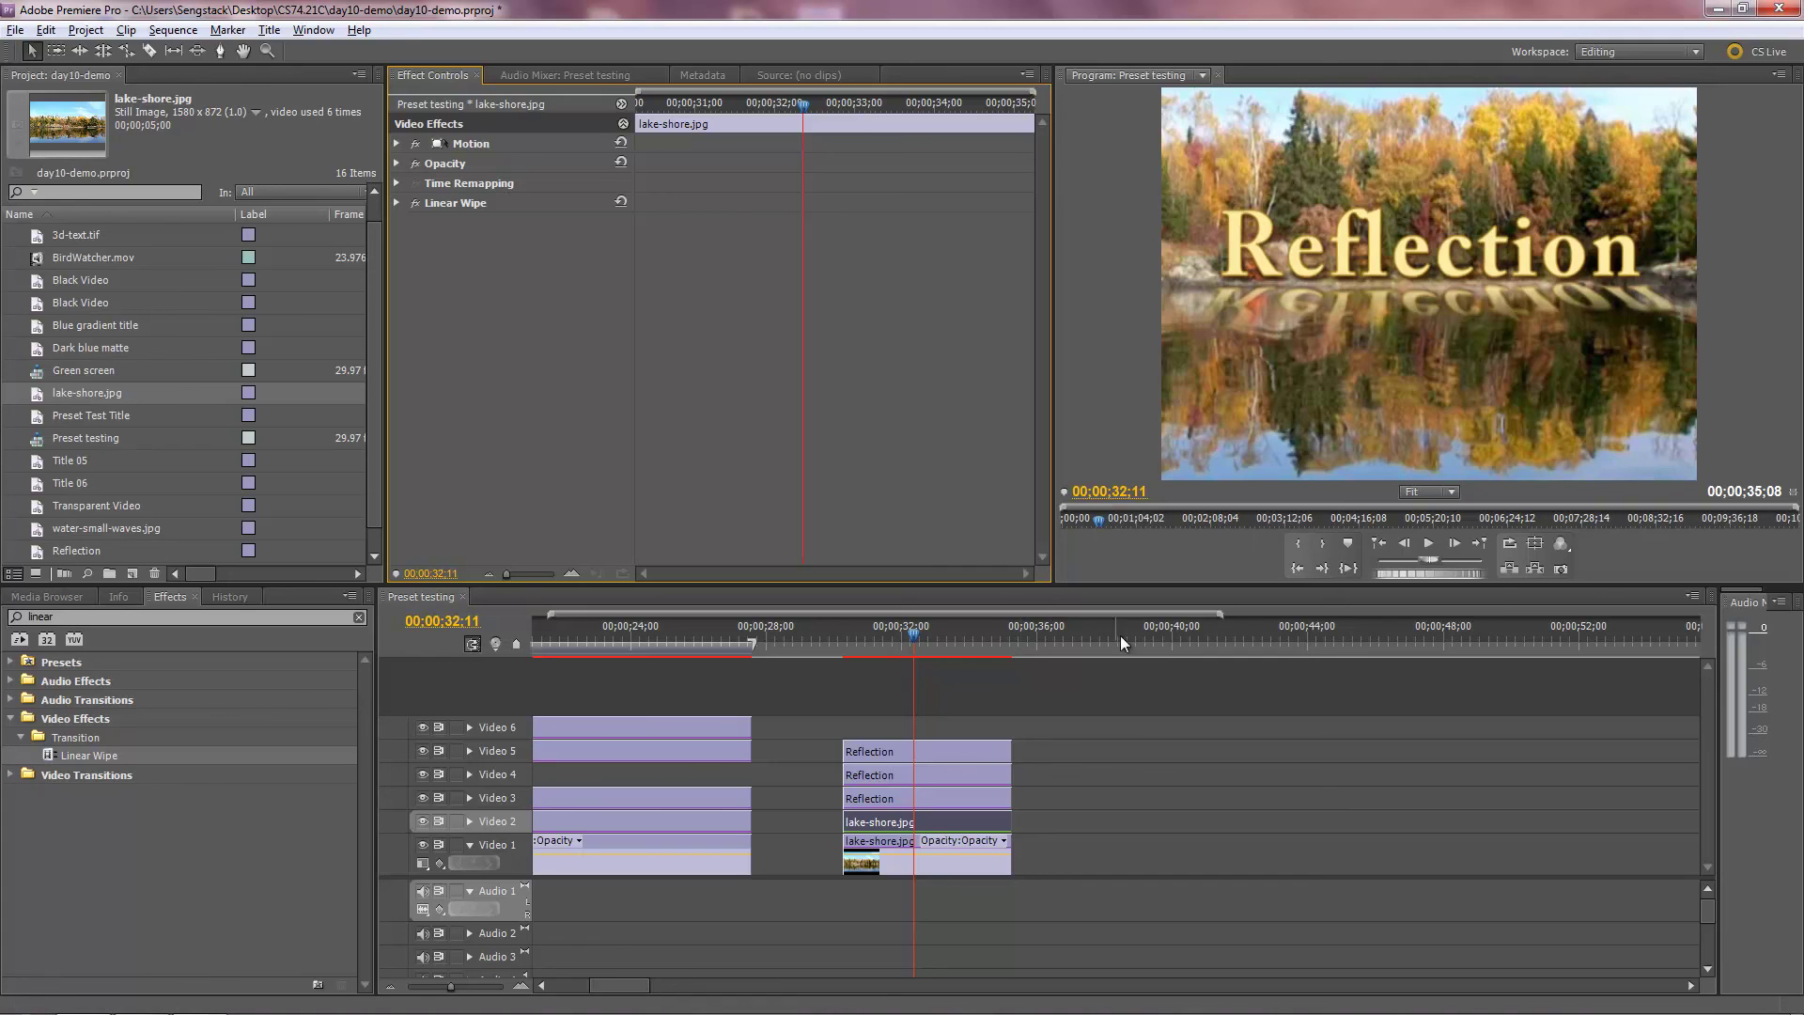
# Step: Toggle Video 4 off and back on to check the mirrored Reflection title
pyautogui.click(420, 795)
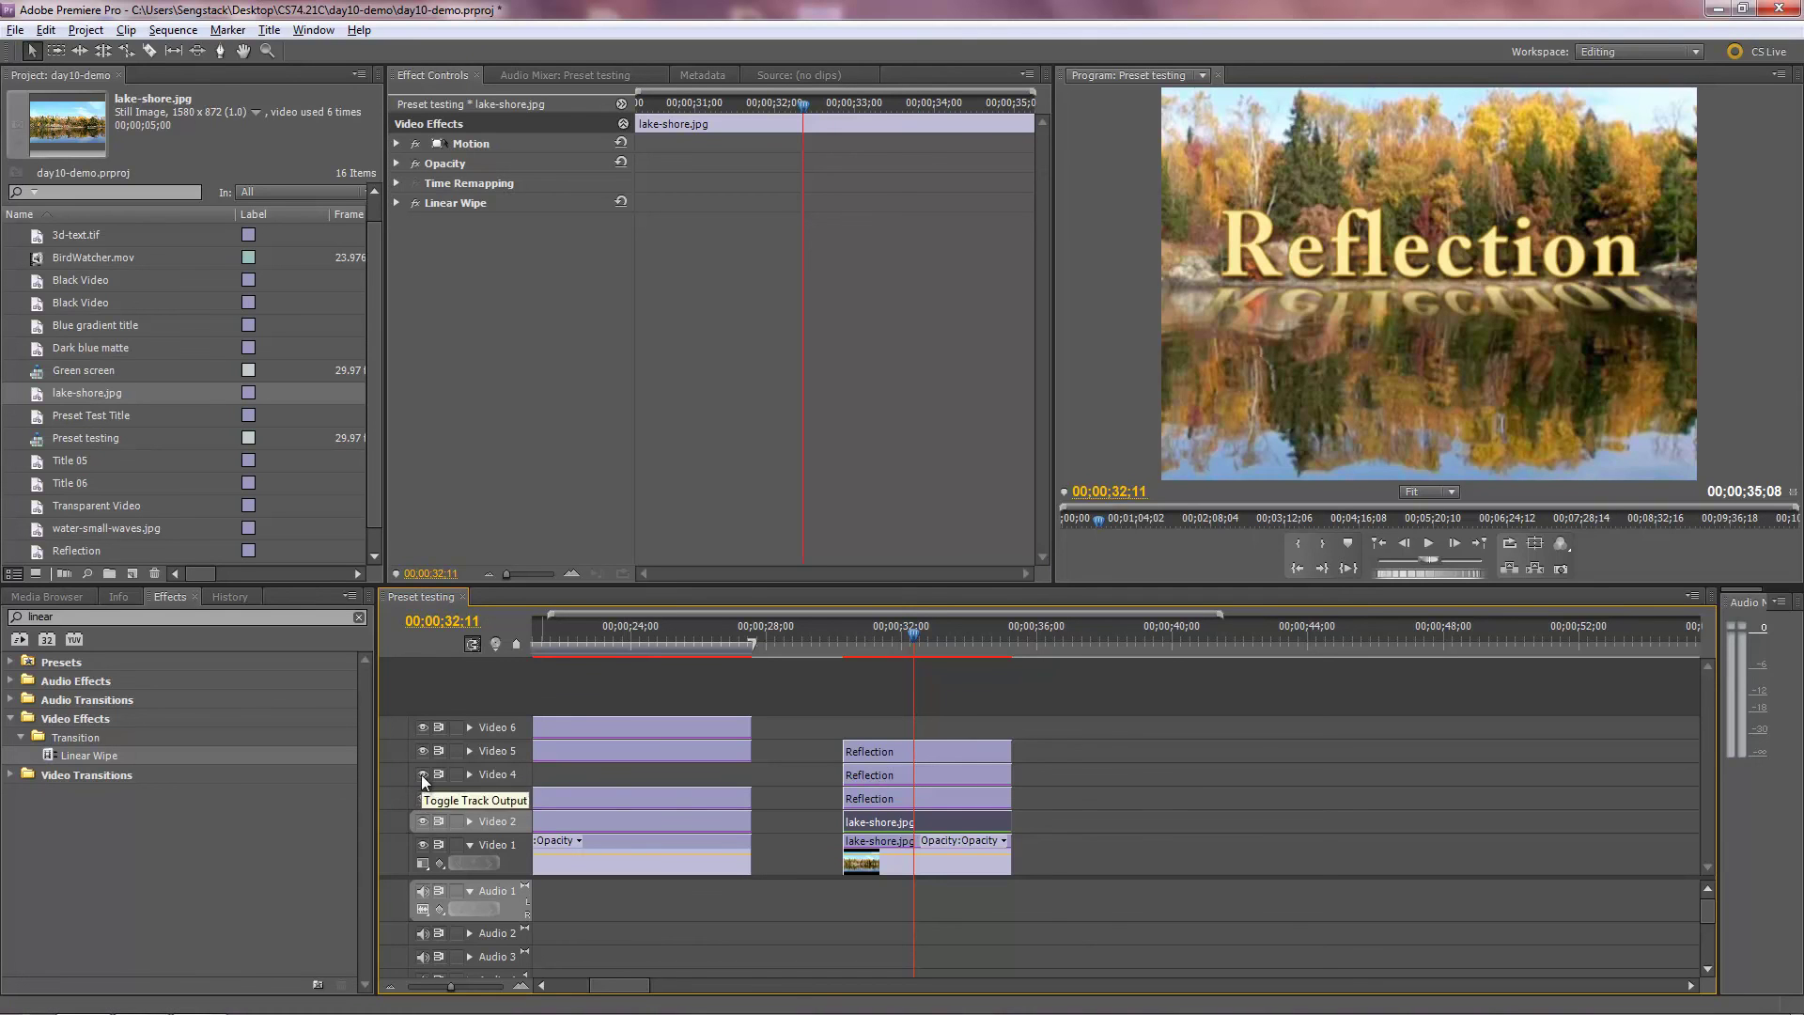
pyautogui.click(421, 774)
pyautogui.click(421, 774)
# Step: Set the Reflection clip's Opacity blend mode to Overlay, keeping opacity at 100%
pyautogui.click(966, 781)
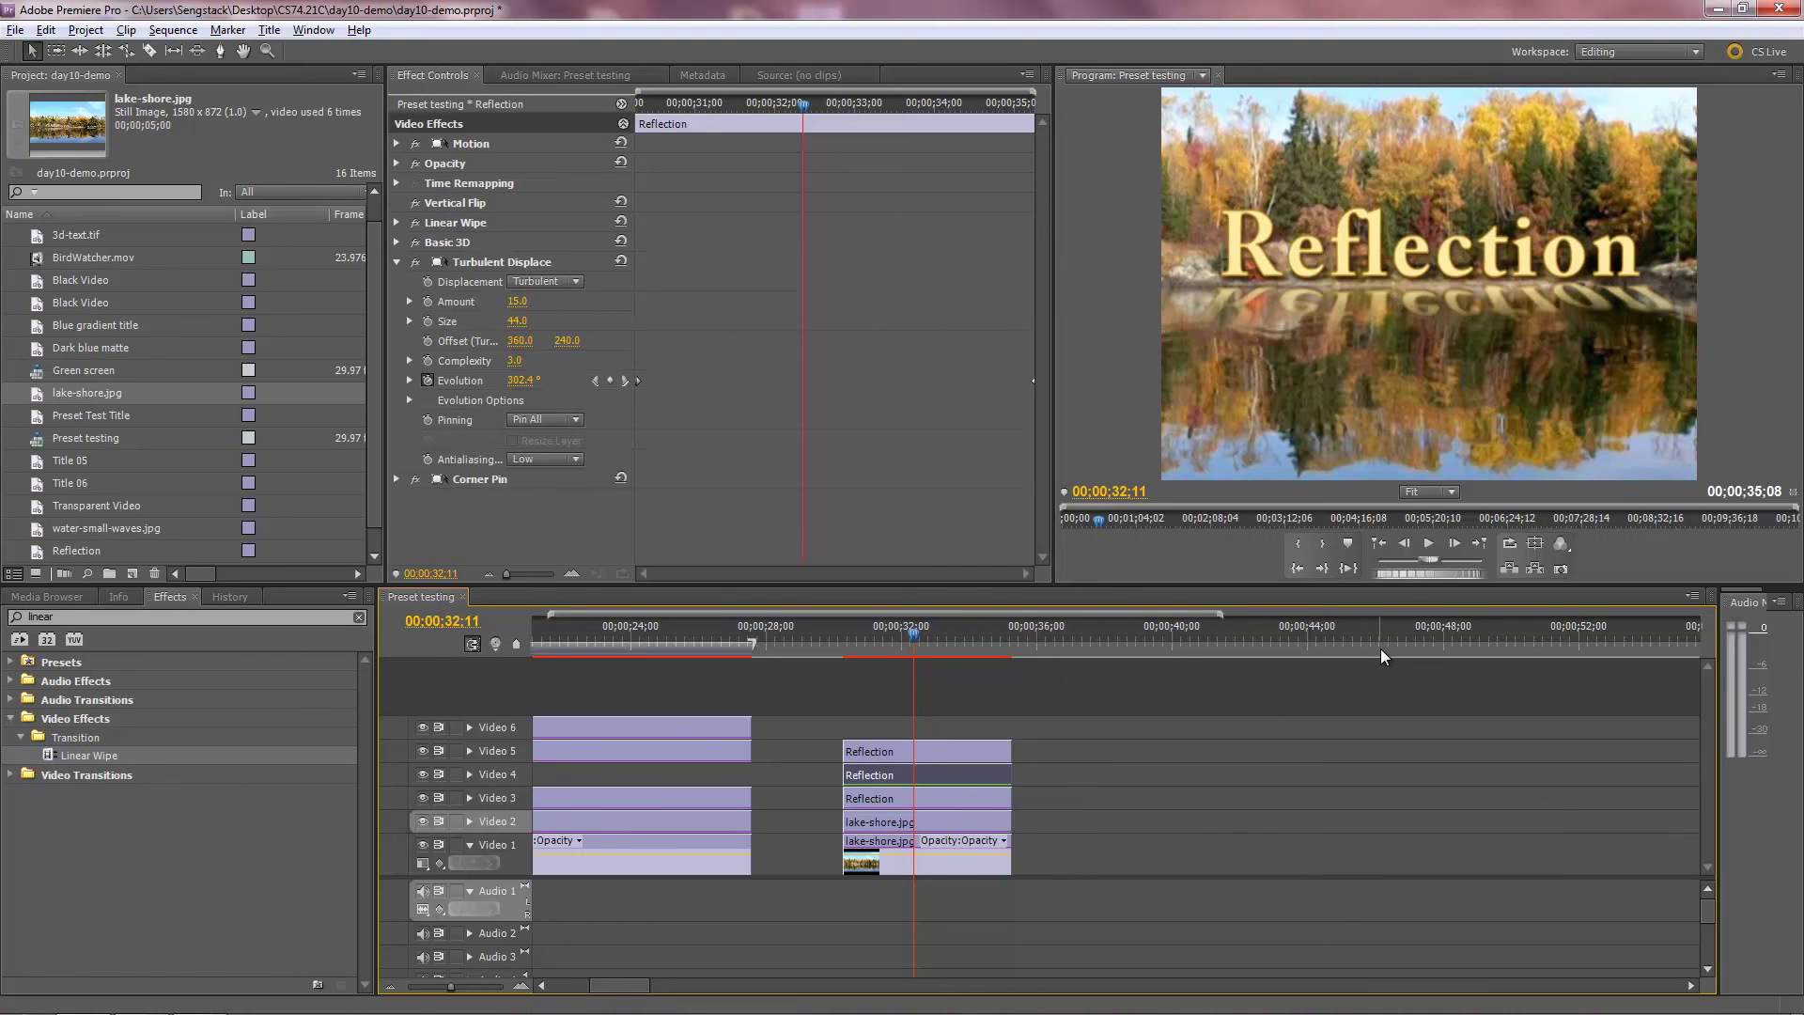
pyautogui.click(397, 263)
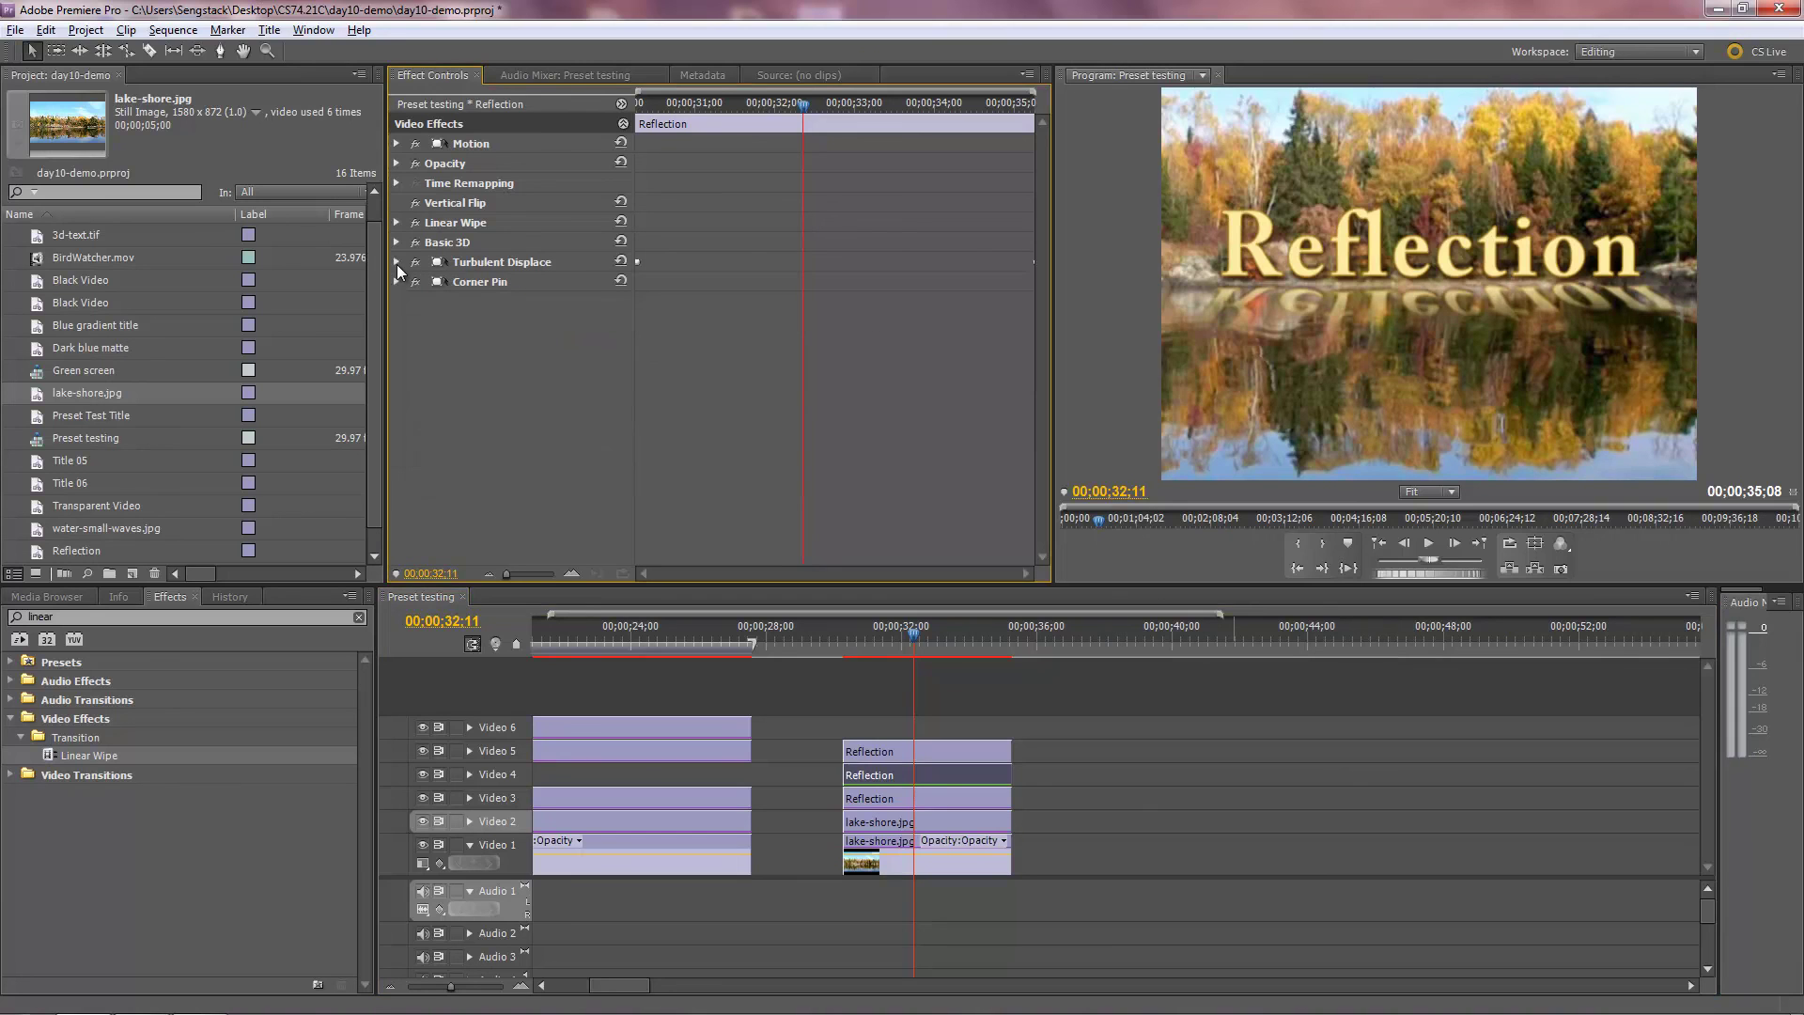
pyautogui.click(396, 163)
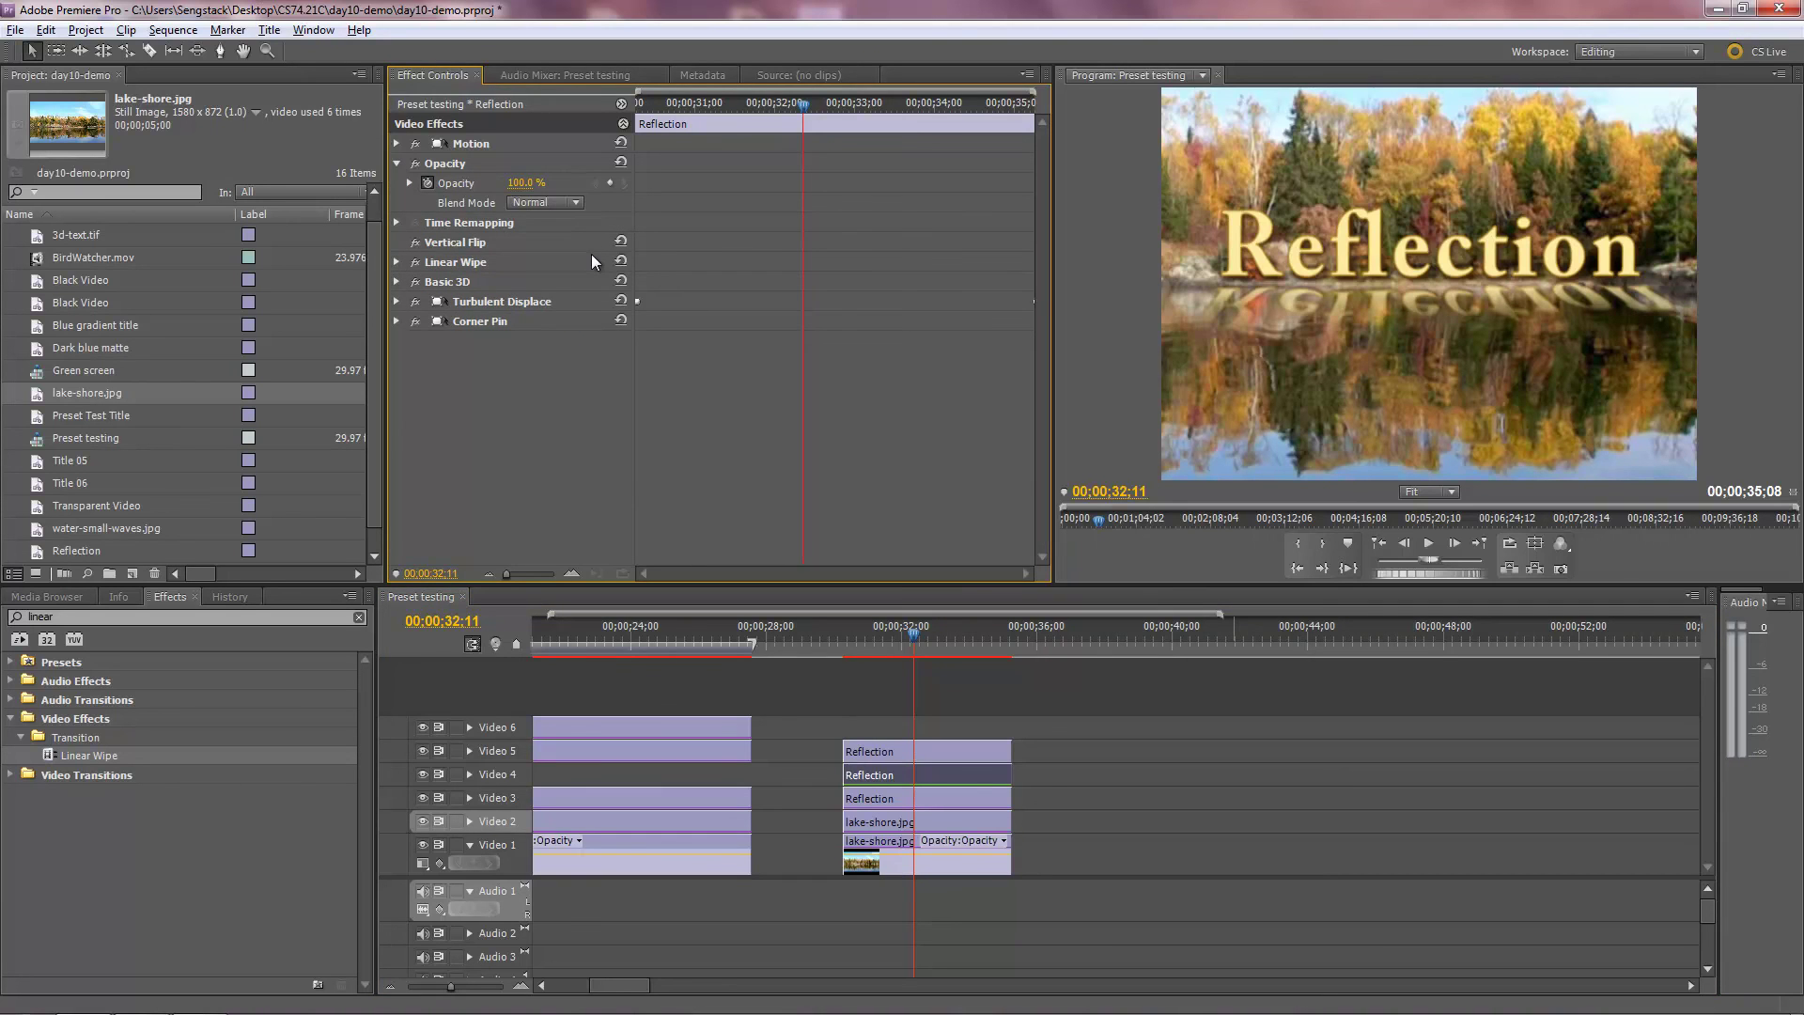
pyautogui.click(573, 201)
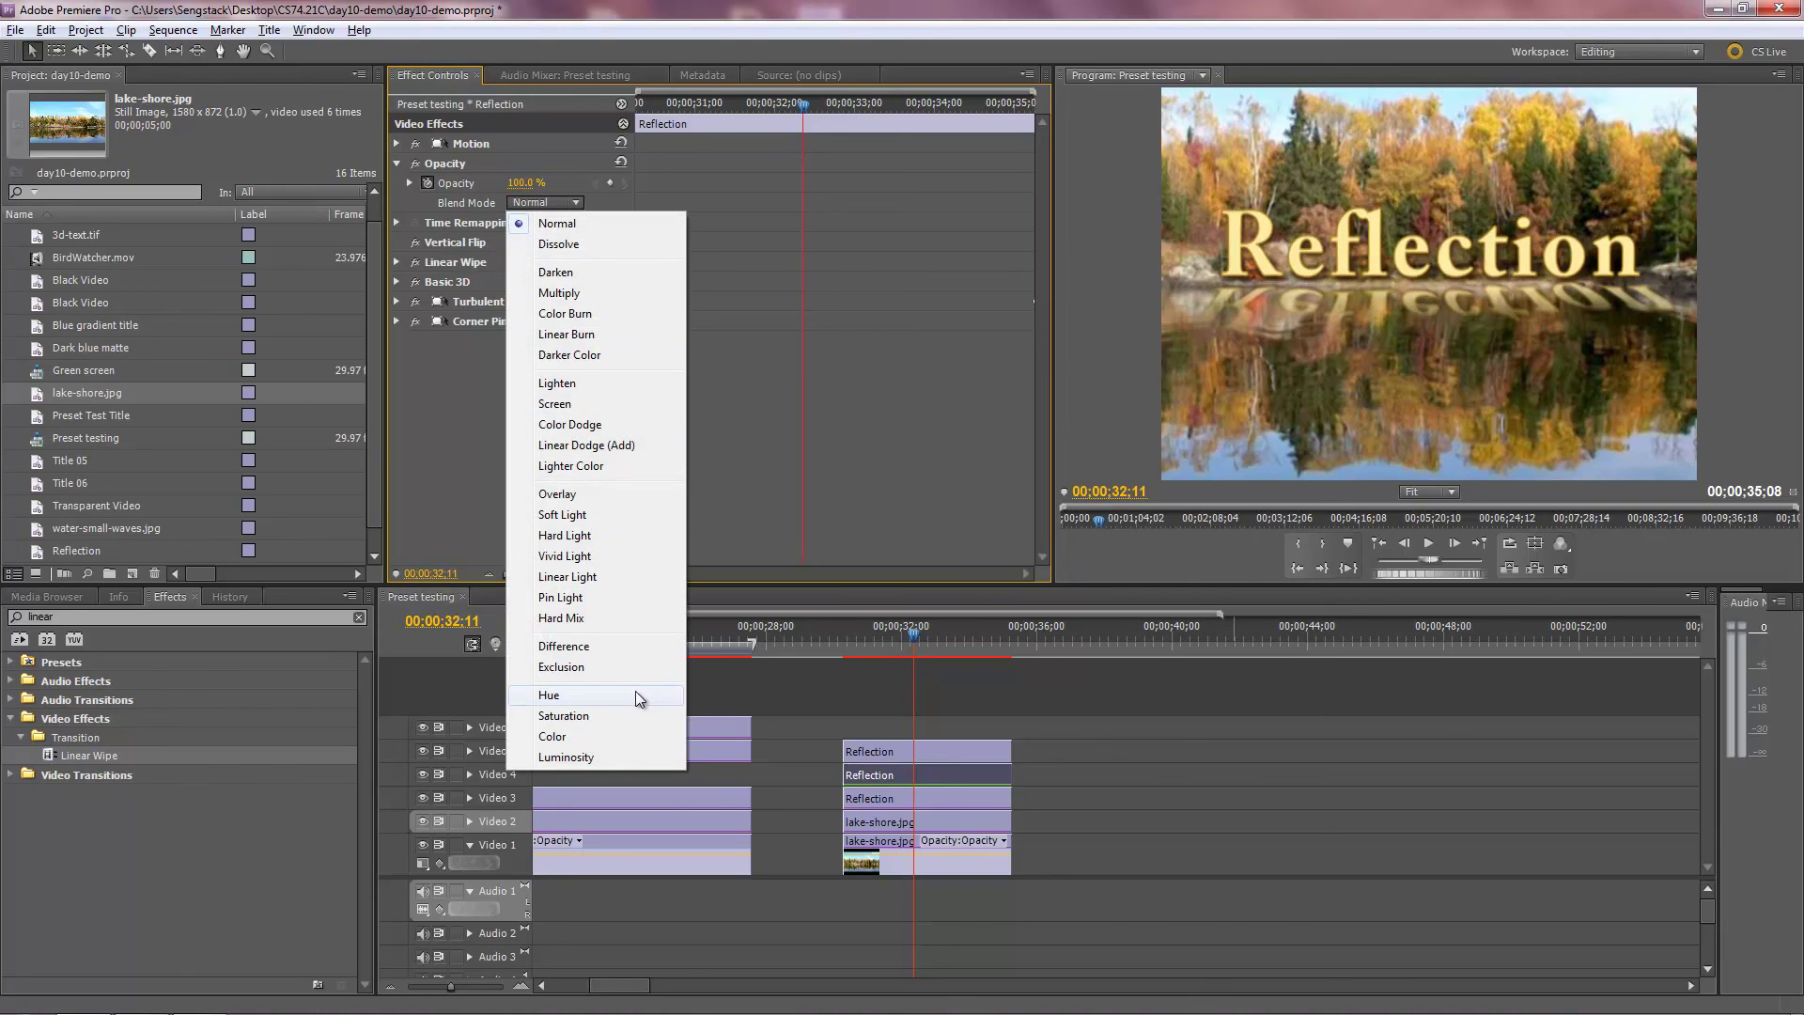
pyautogui.click(597, 495)
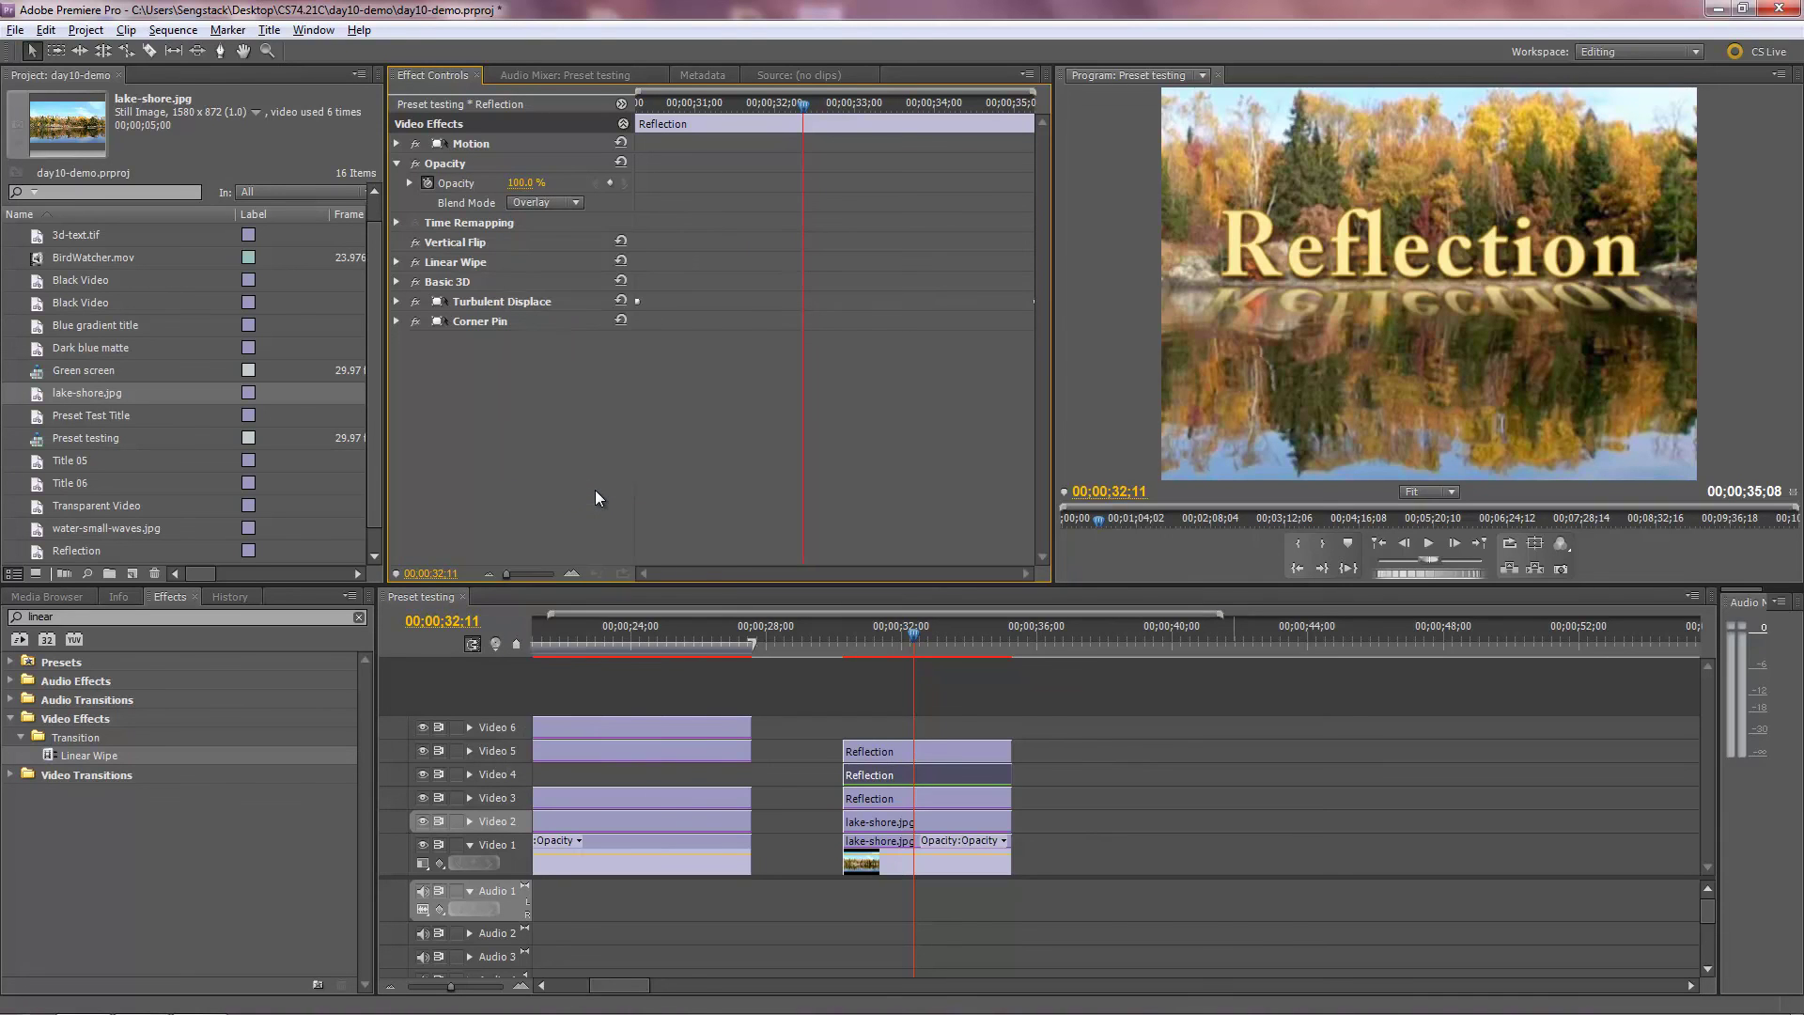